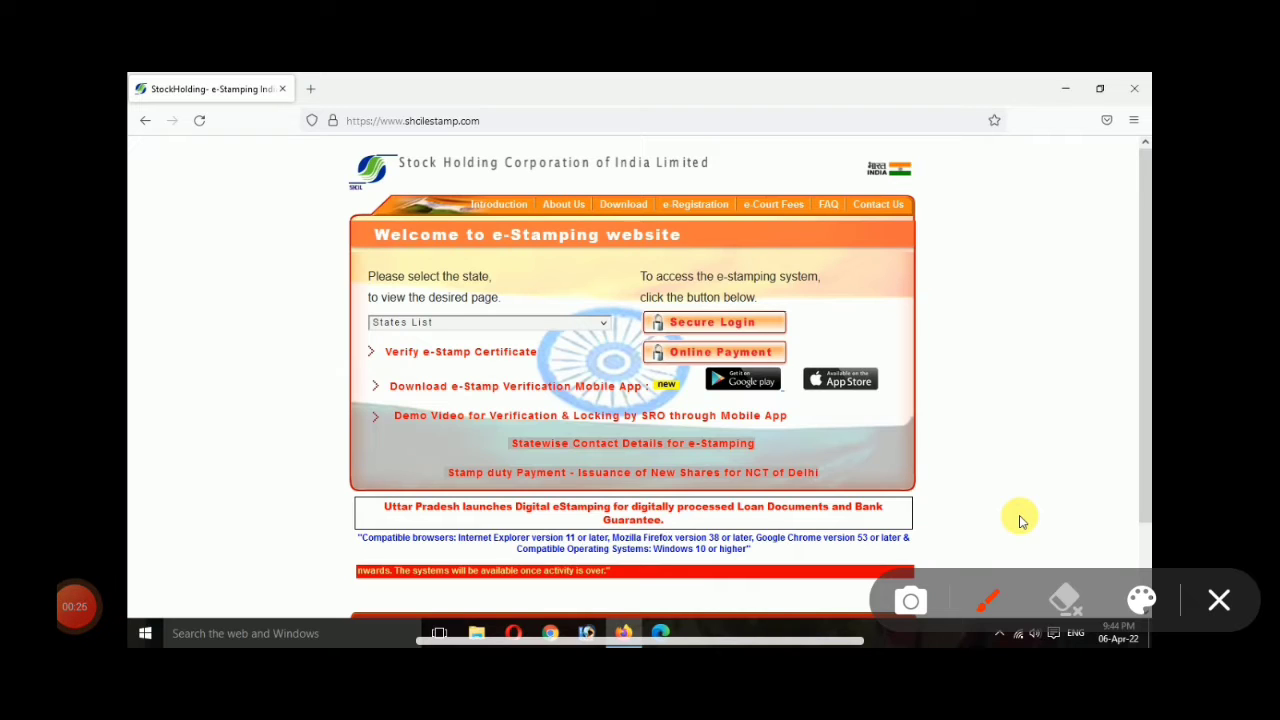
Step: Go through Online Payment and Register Now to reach the blank User Registration form
left_click_drag(338, 378, 572, 359)
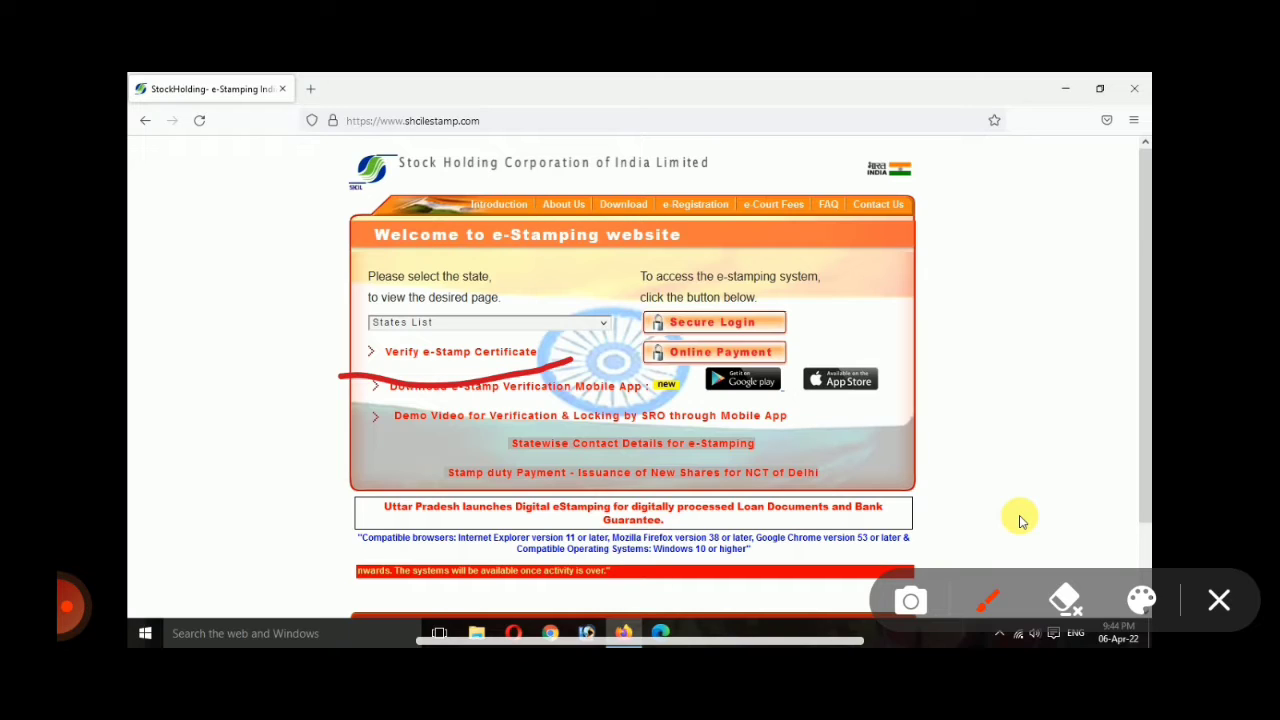
mouse_move(809, 300)
left_mouse_down()
mouse_move(817, 314)
mouse_move(870, 294)
left_mouse_up()
mouse_move(646, 382)
left_mouse_down()
mouse_move(796, 366)
mouse_move(694, 296)
mouse_move(650, 405)
left_mouse_up()
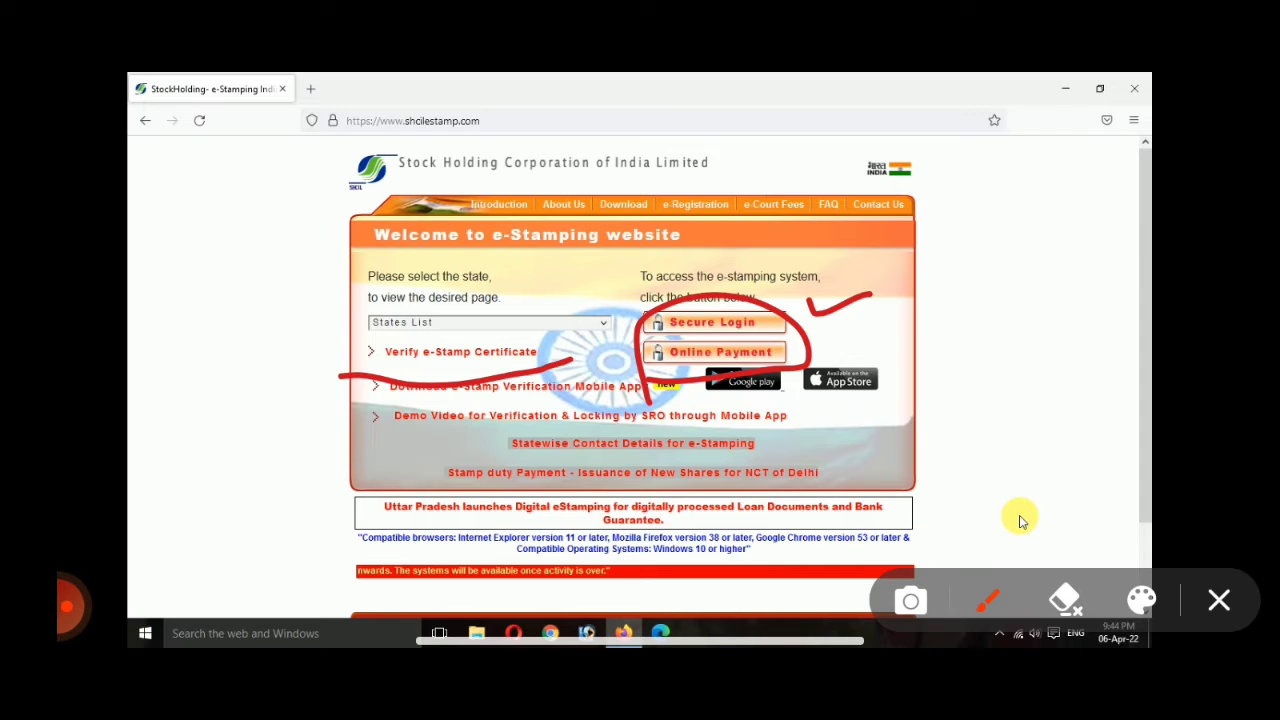
left_click_drag(262, 355, 373, 351)
left_click_drag(330, 308, 372, 374)
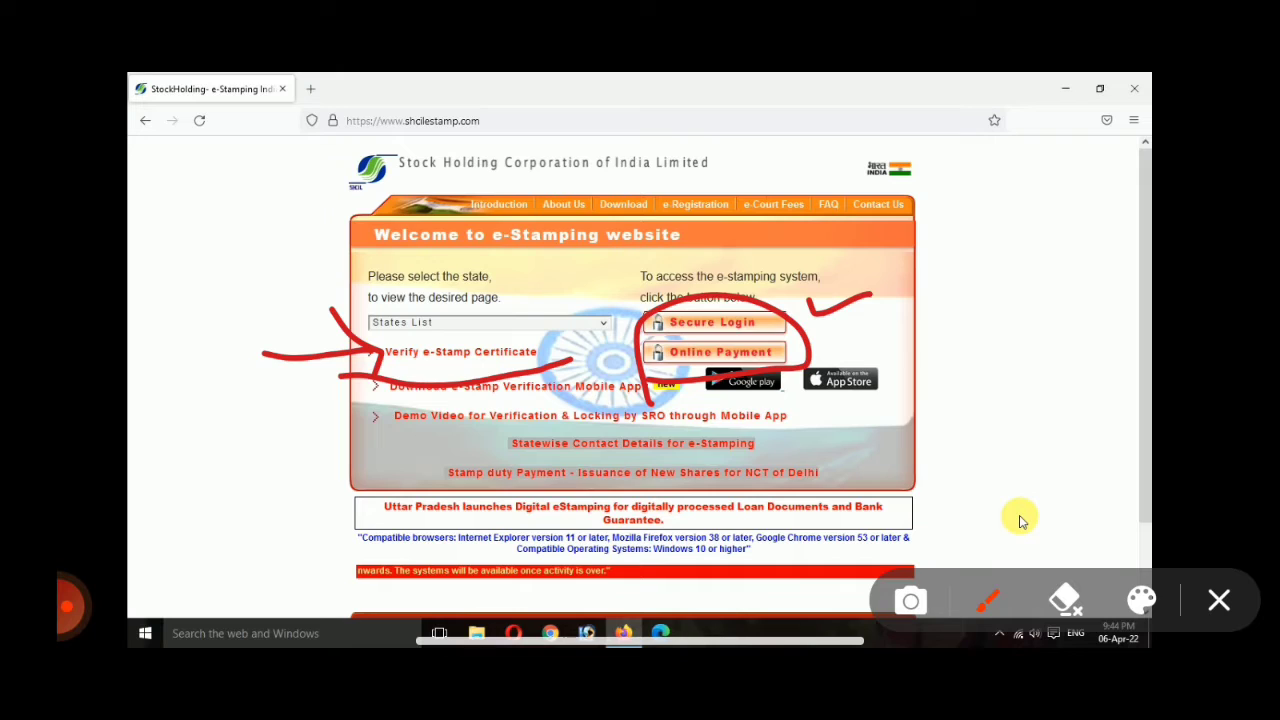
left_click_drag(346, 274, 424, 320)
left_click_drag(428, 266, 448, 340)
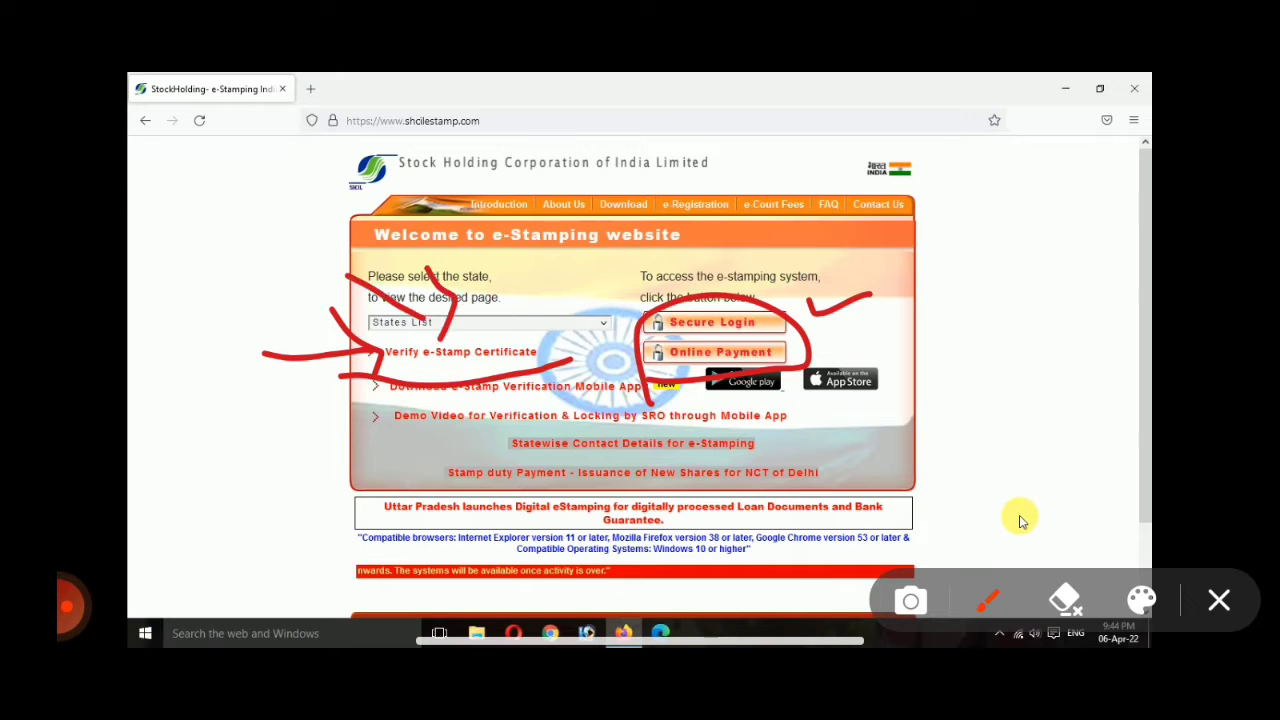
left_click(1218, 600)
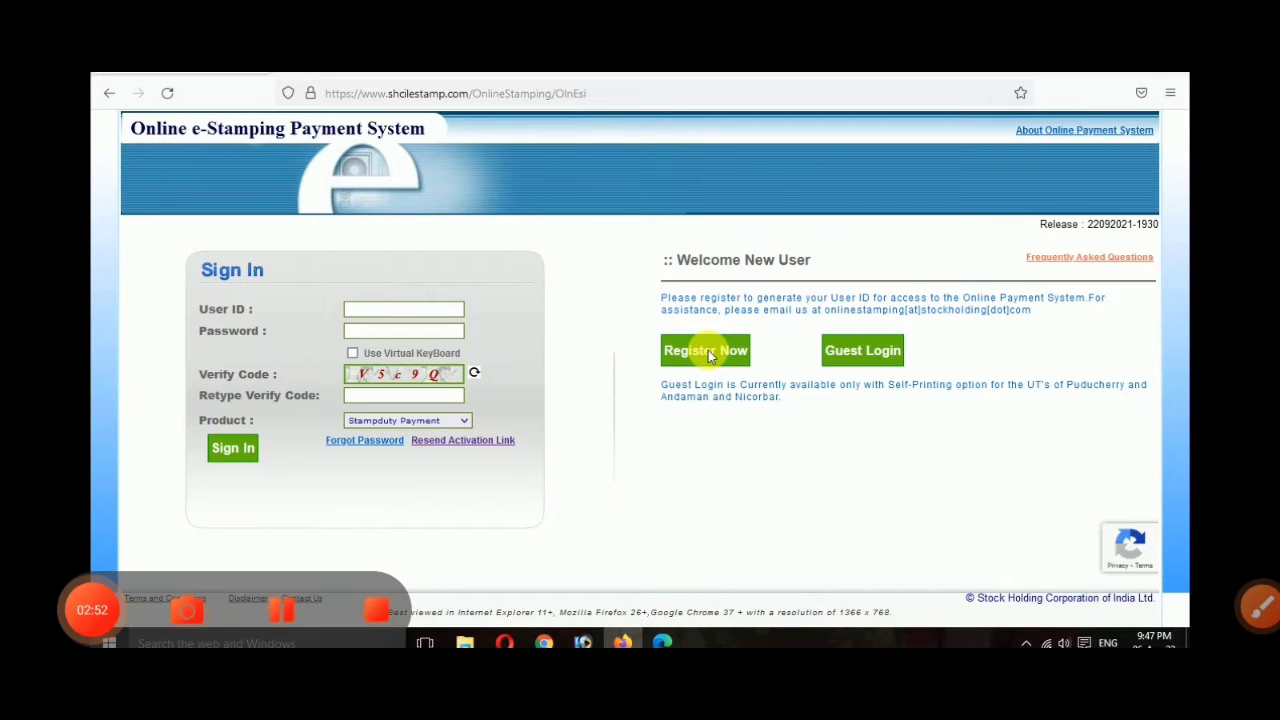
left_click(709, 352)
scroll(862, 379, "down", 1)
scroll(861, 380, "up", 1)
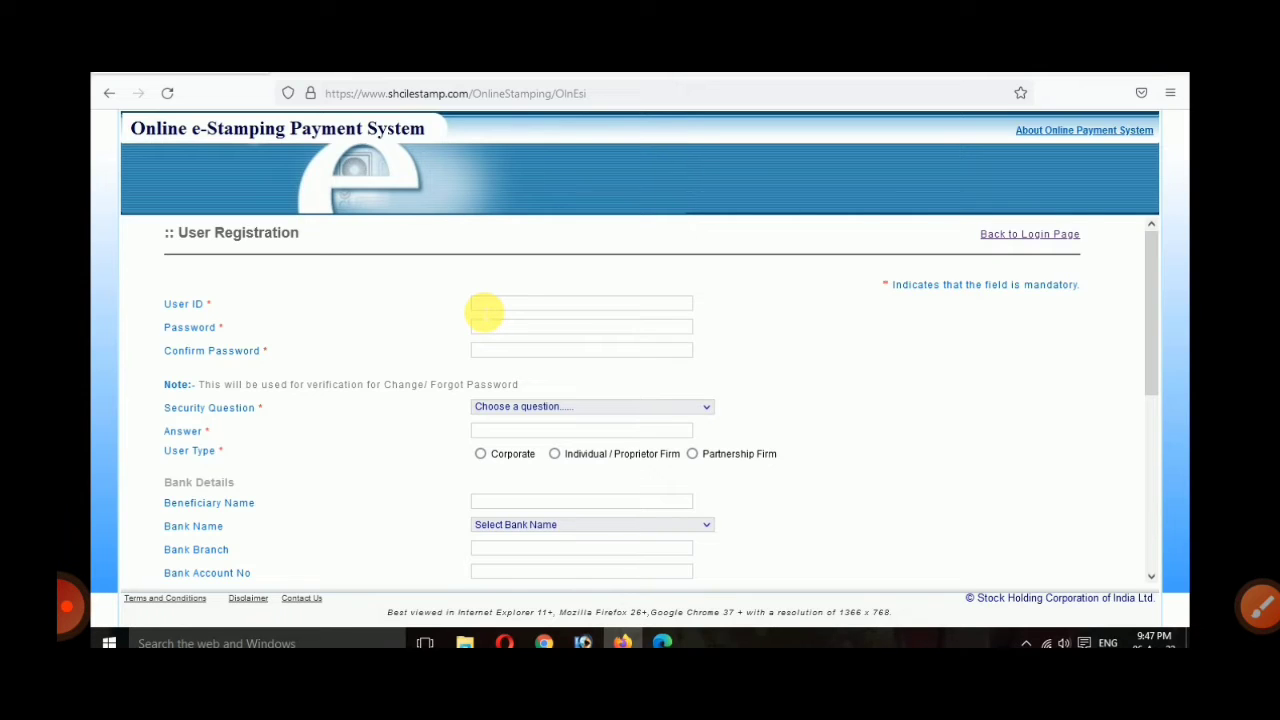
Step: Enter the new user ID, then type and confirm a strong password
left_click(484, 304)
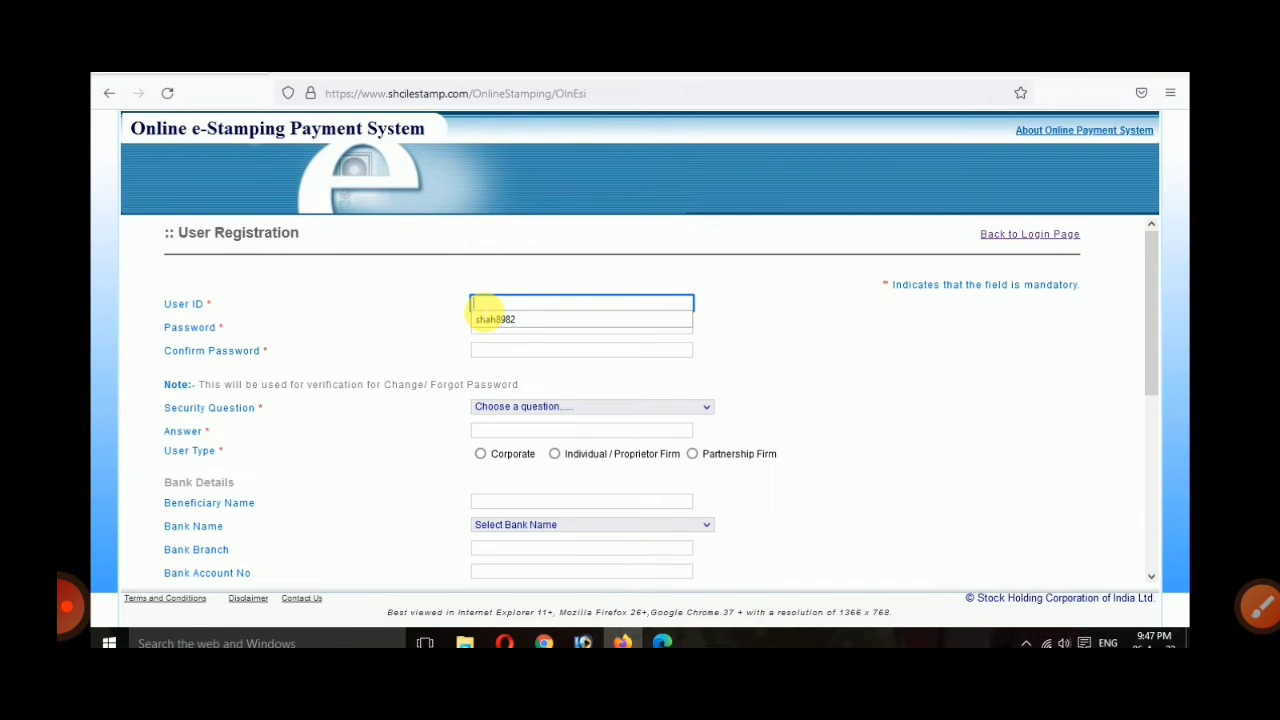
type("s")
key("BackSpace")
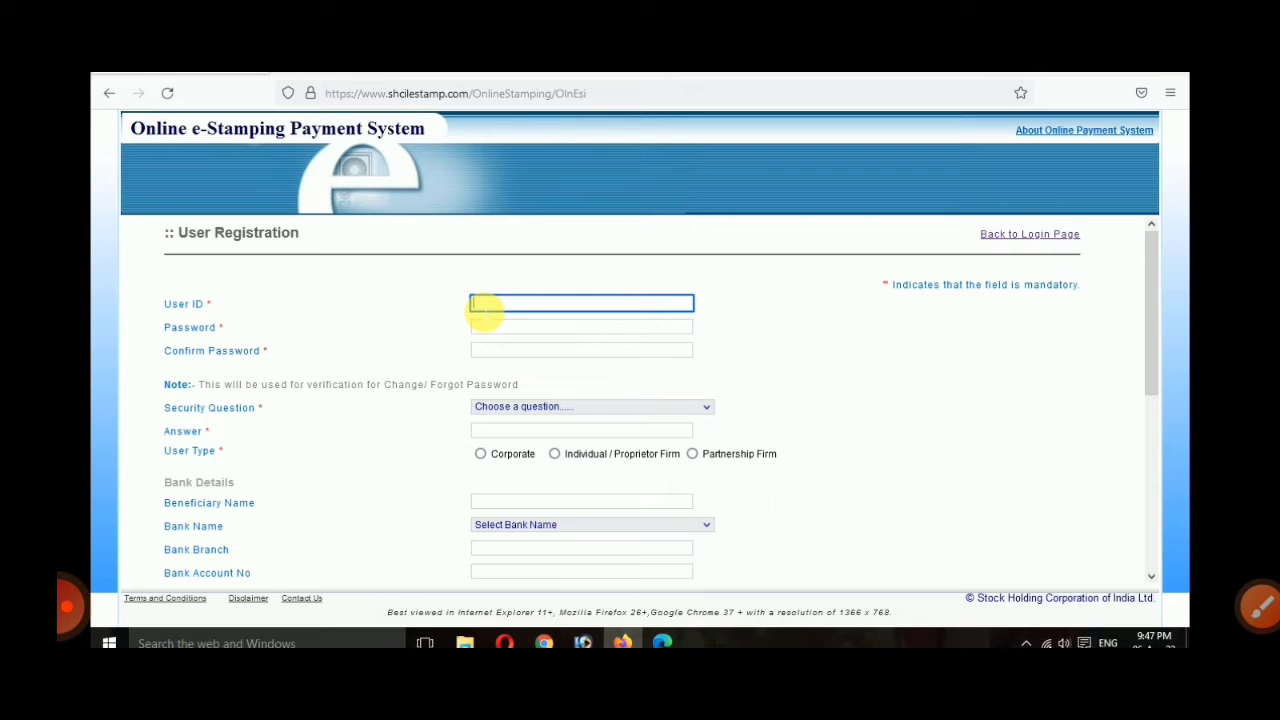
type("tai")
type("123")
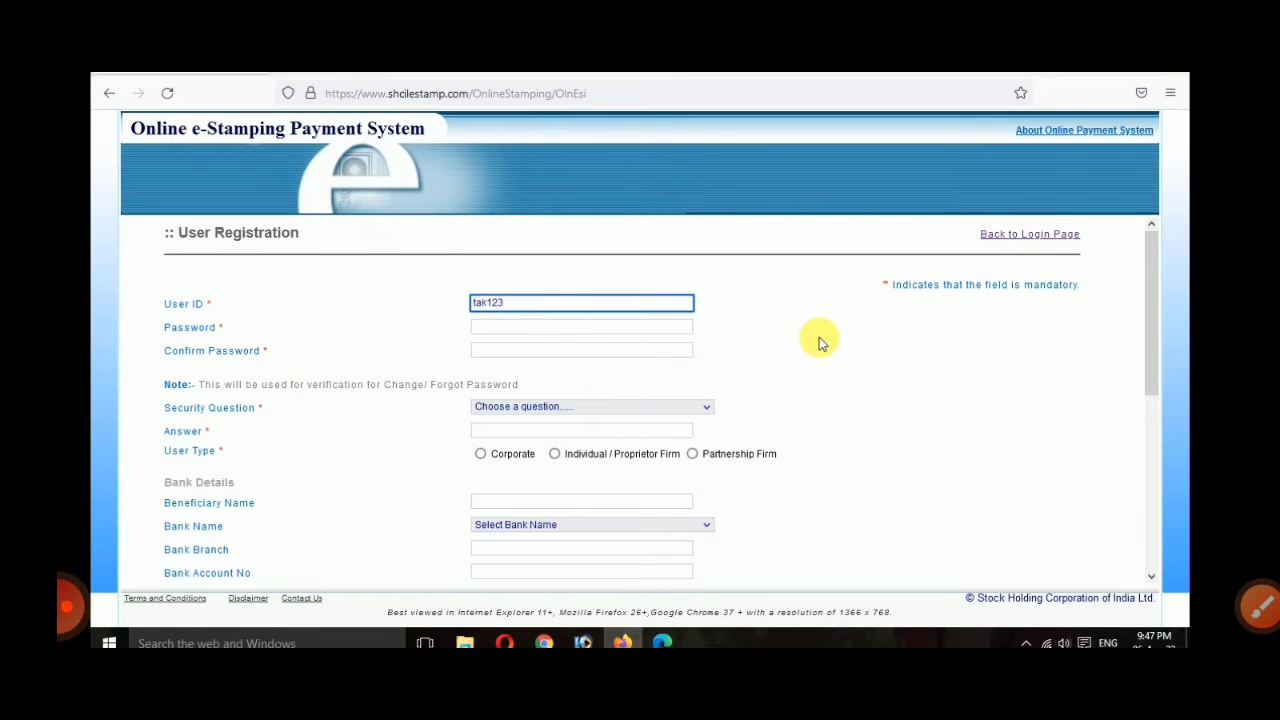
key("Tab")
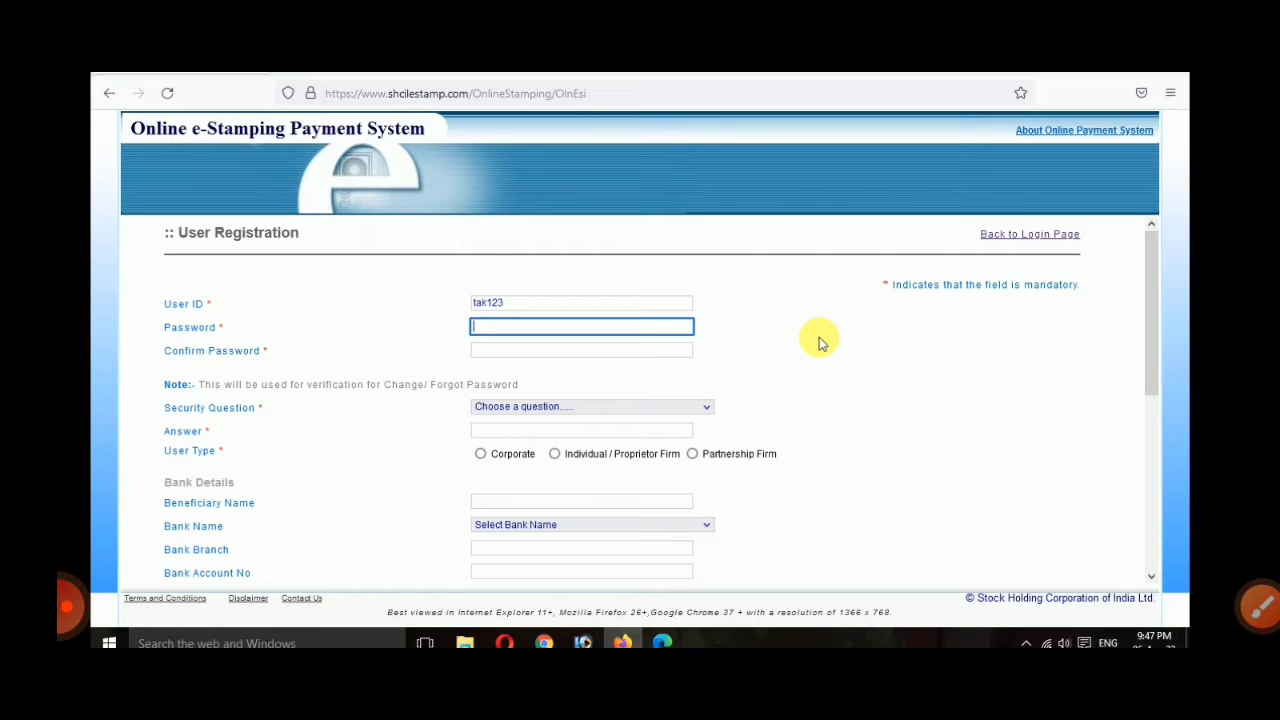
type("********")
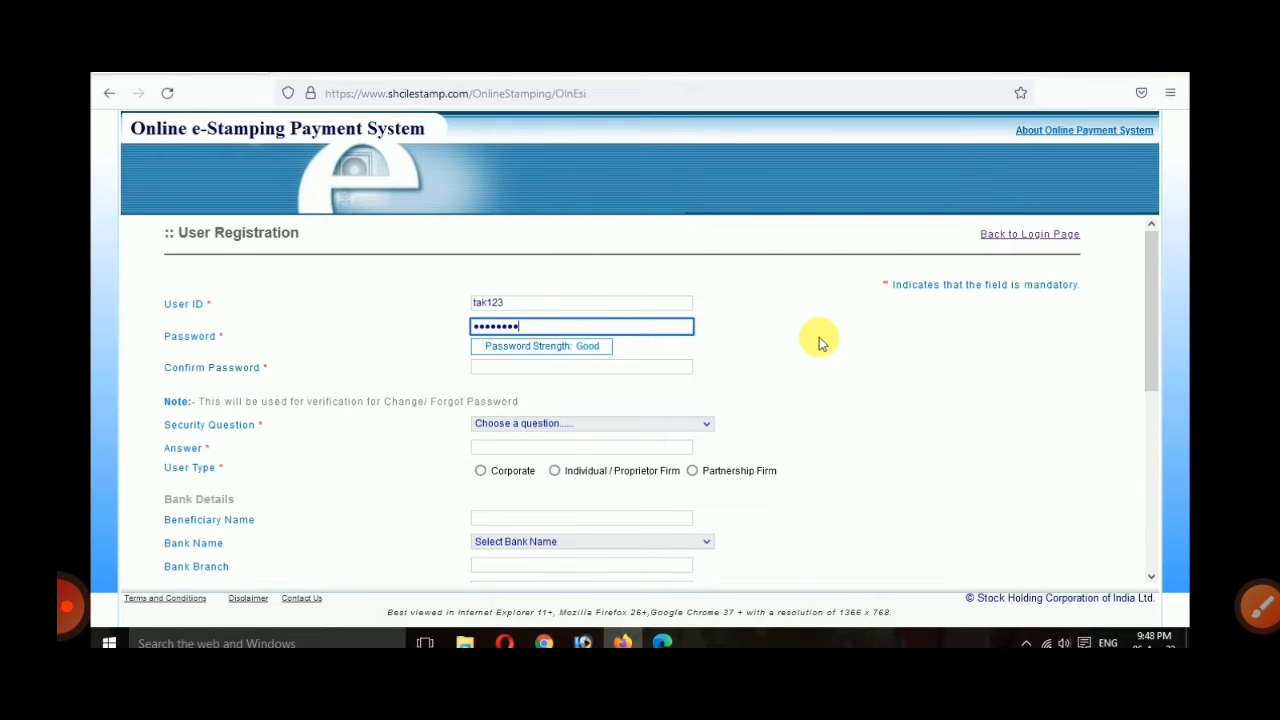
type("****")
key("Tab")
type("*")
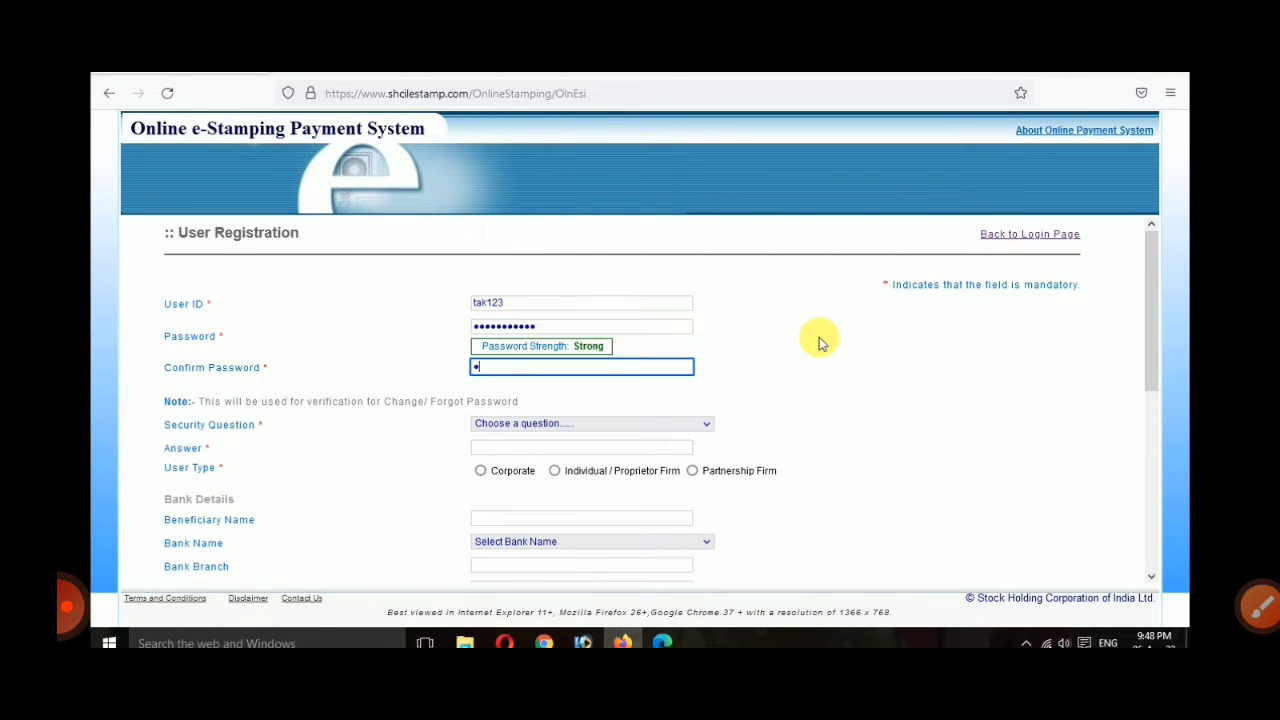
type("**********")
left_click(819, 341)
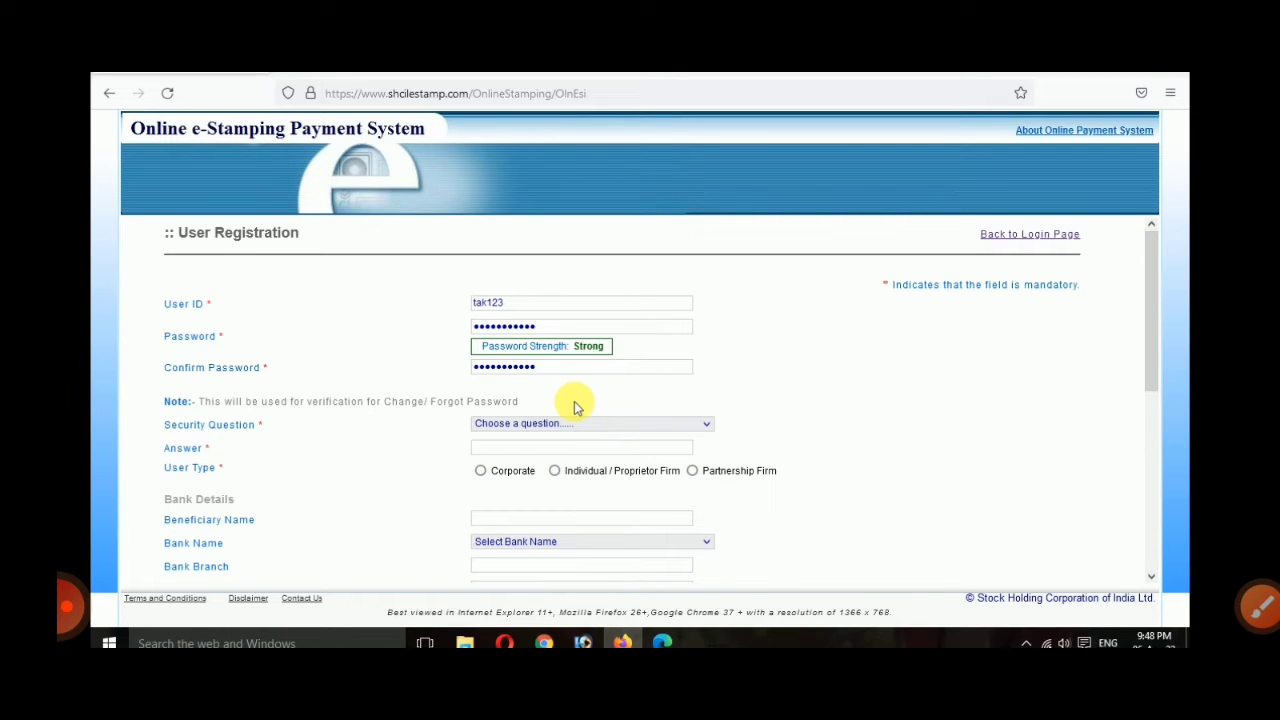
Step: Choose 'What is your Birth Place?' as the security question and enter its answer
left_click(540, 421)
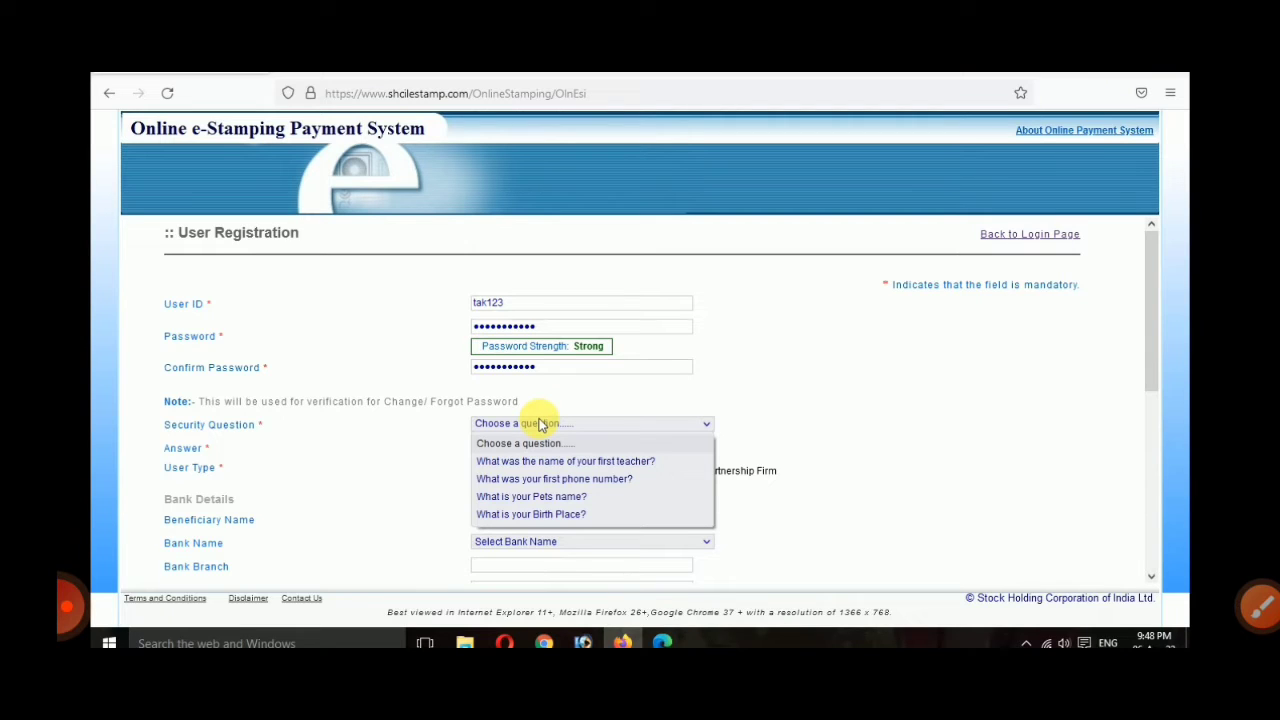
left_click(543, 514)
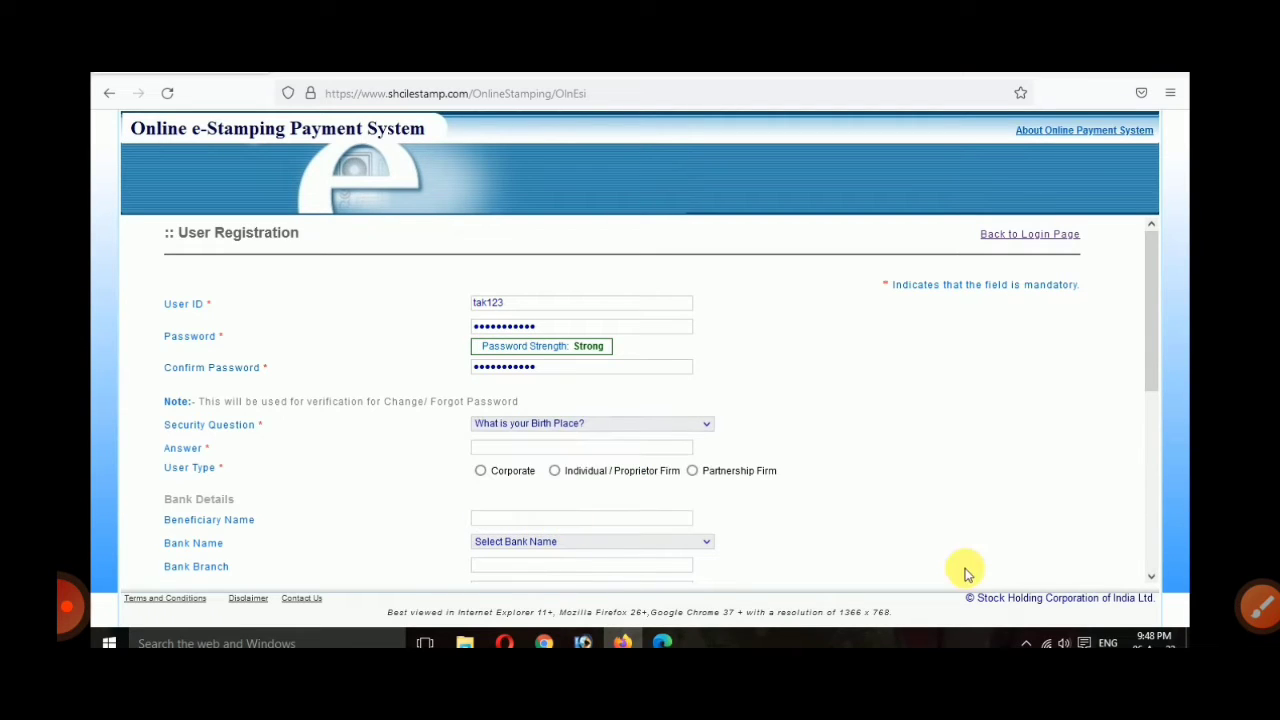
left_click(612, 425)
left_click(612, 425)
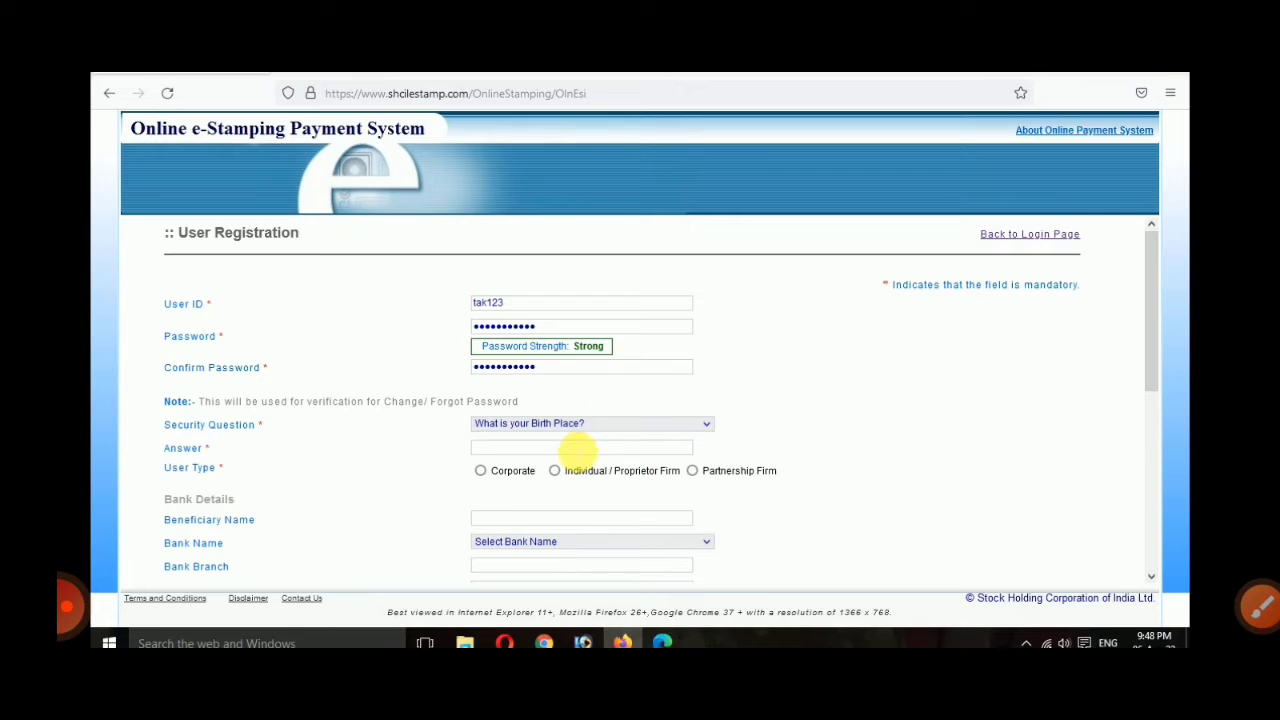
left_click(578, 449)
type("sin")
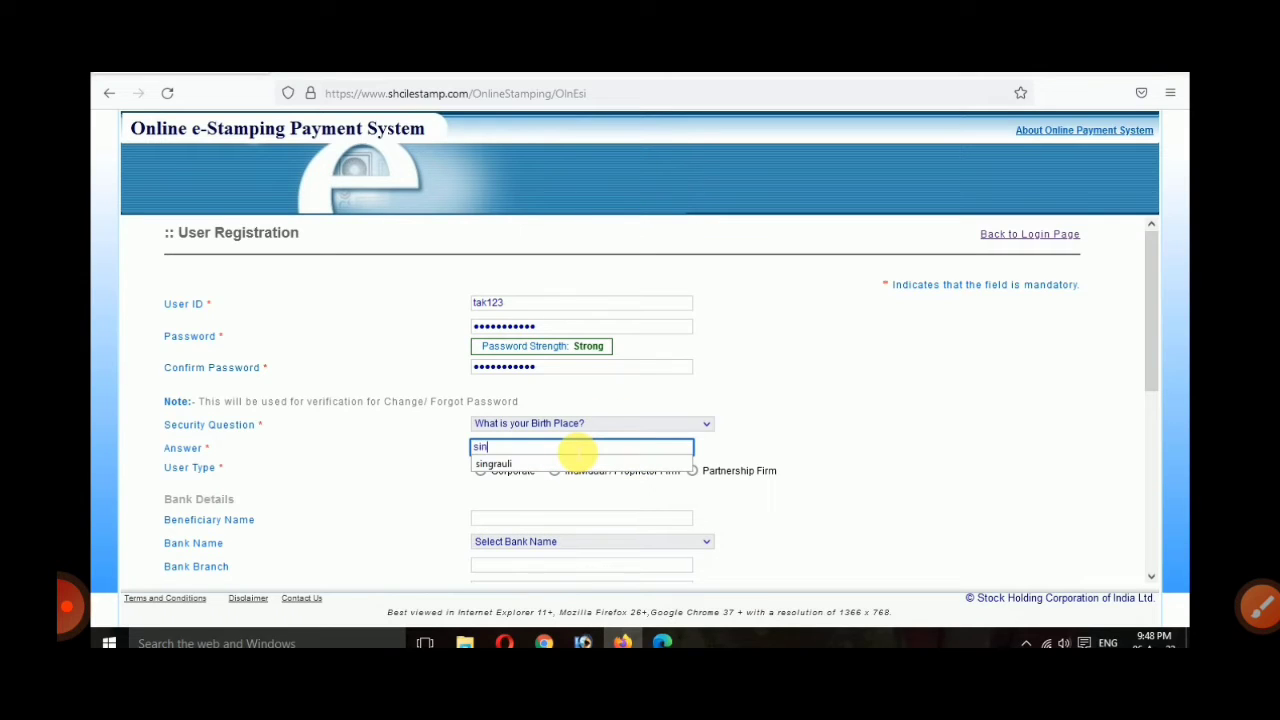
type("grauli")
left_click(562, 468)
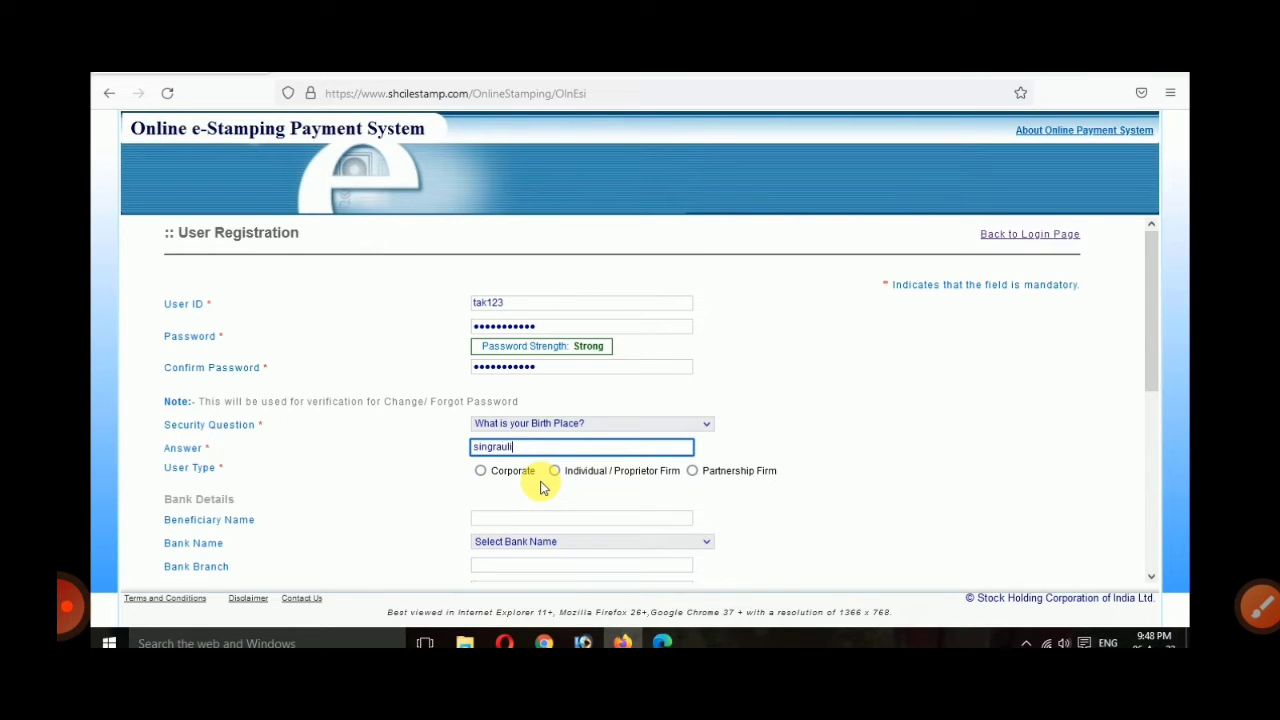
scroll(541, 487, "down", 1)
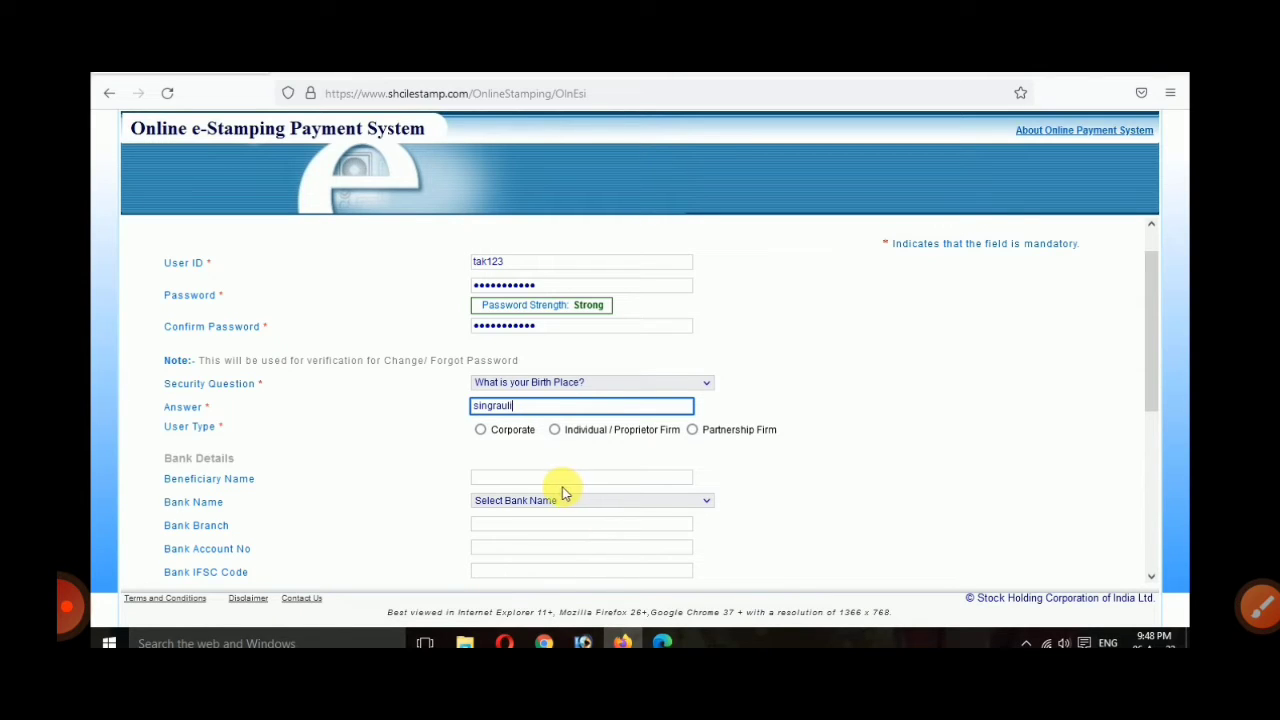
Step: Register as Individual / Proprietor Firm, fill in first and last name, and choose Male
left_click(555, 430)
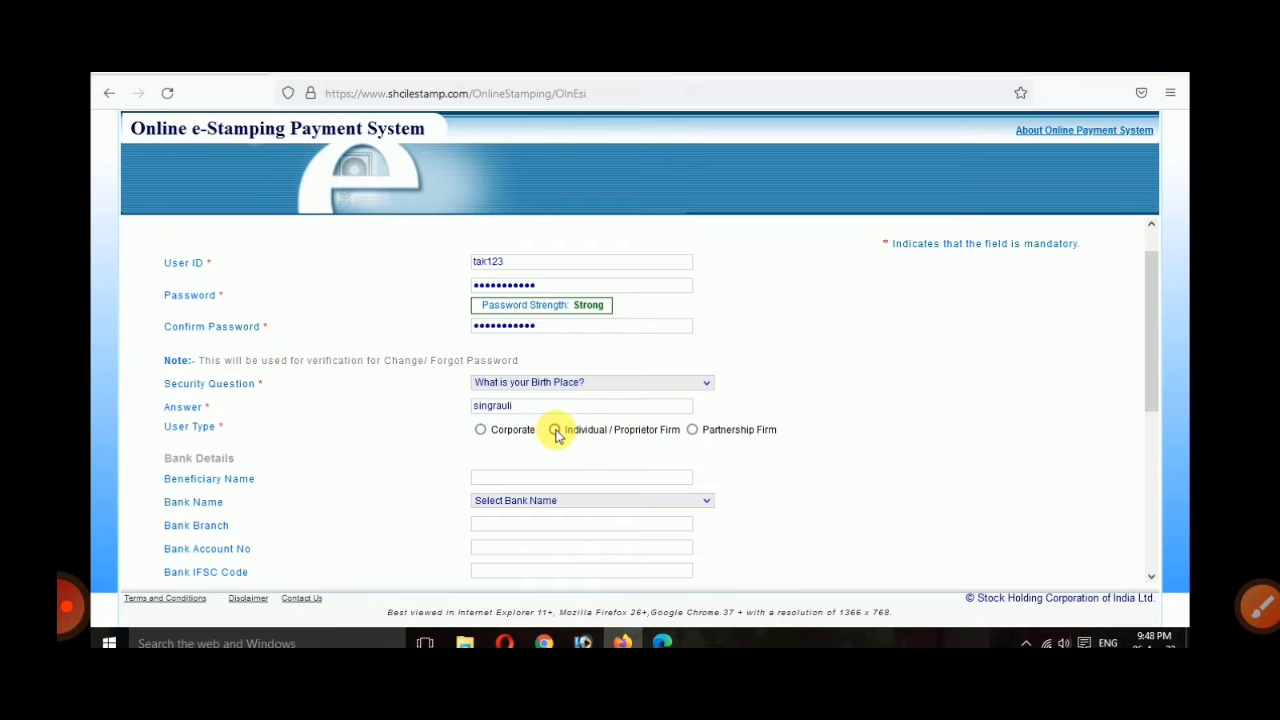
scroll(851, 457, "down", 1)
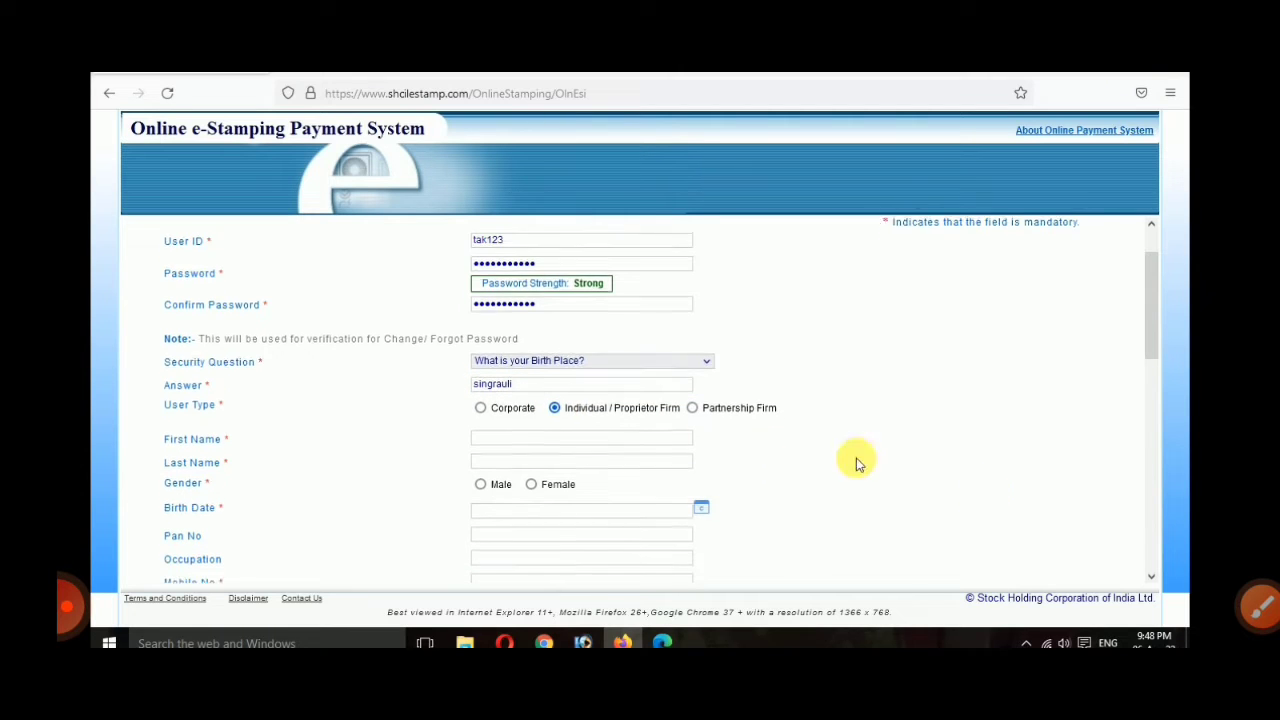
left_click(668, 434)
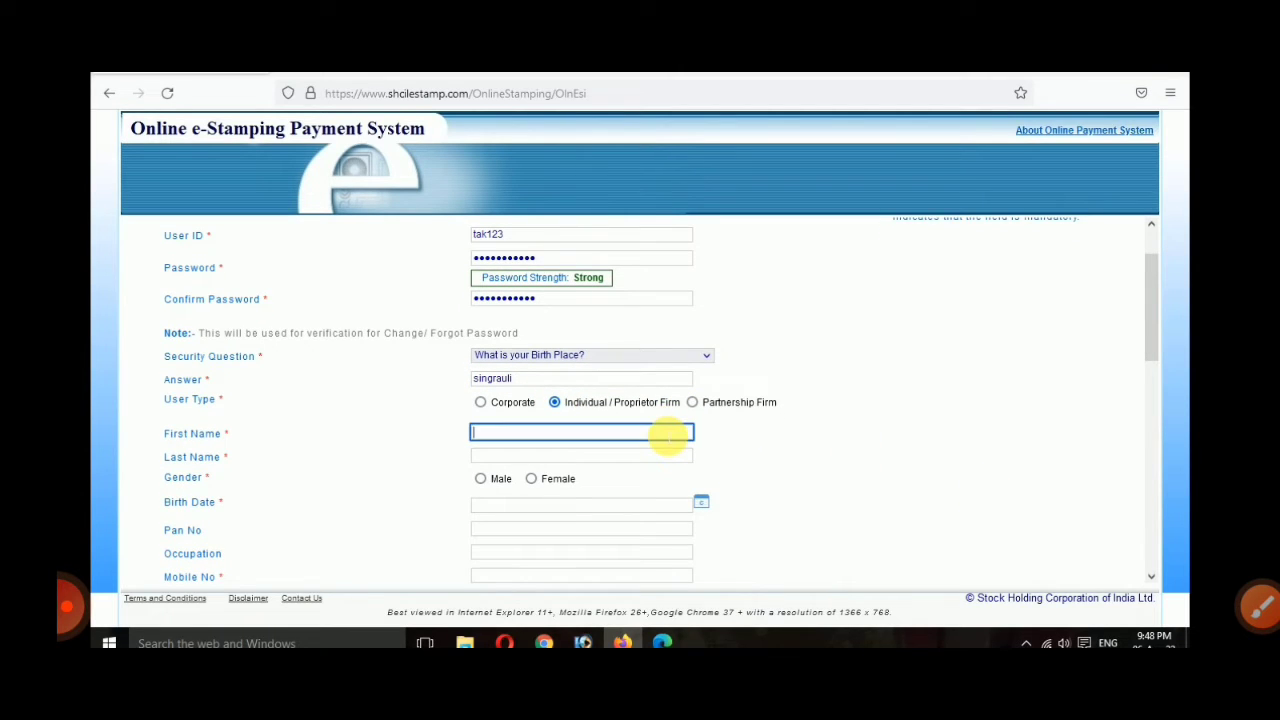
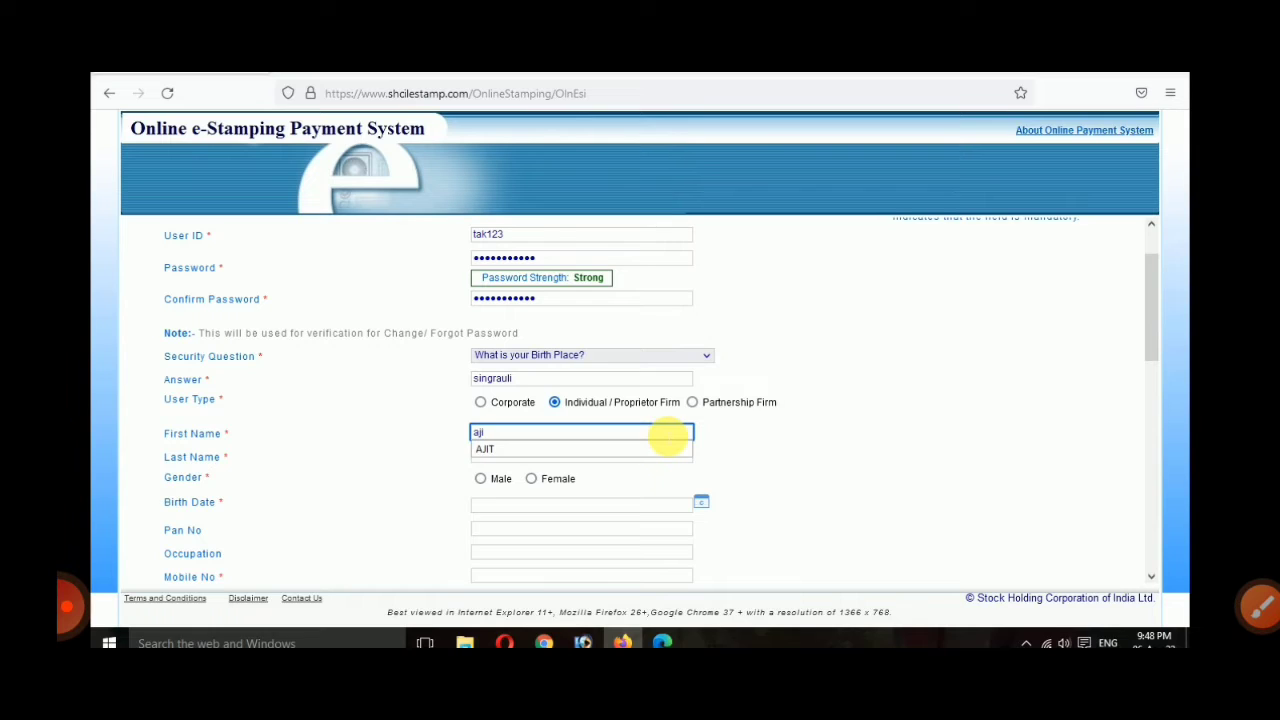
key("Down")
key("Return")
key("Tab")
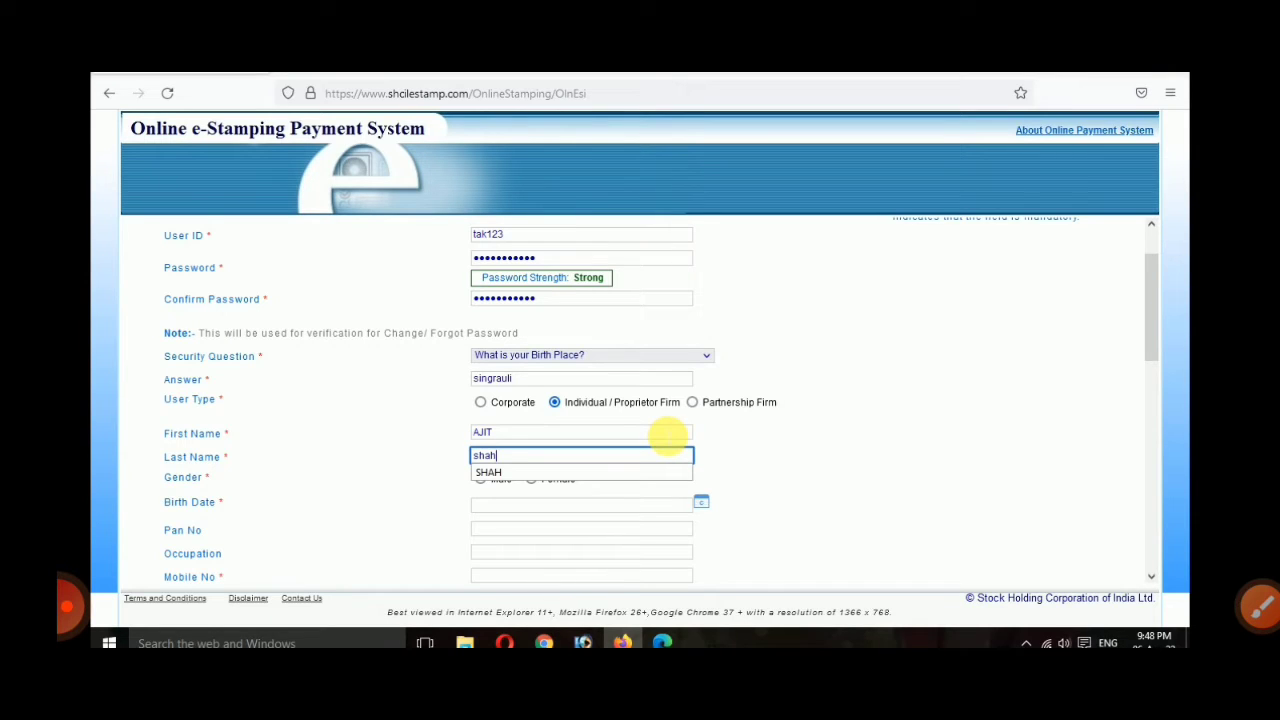
key("Down")
key("Return")
key("Tab")
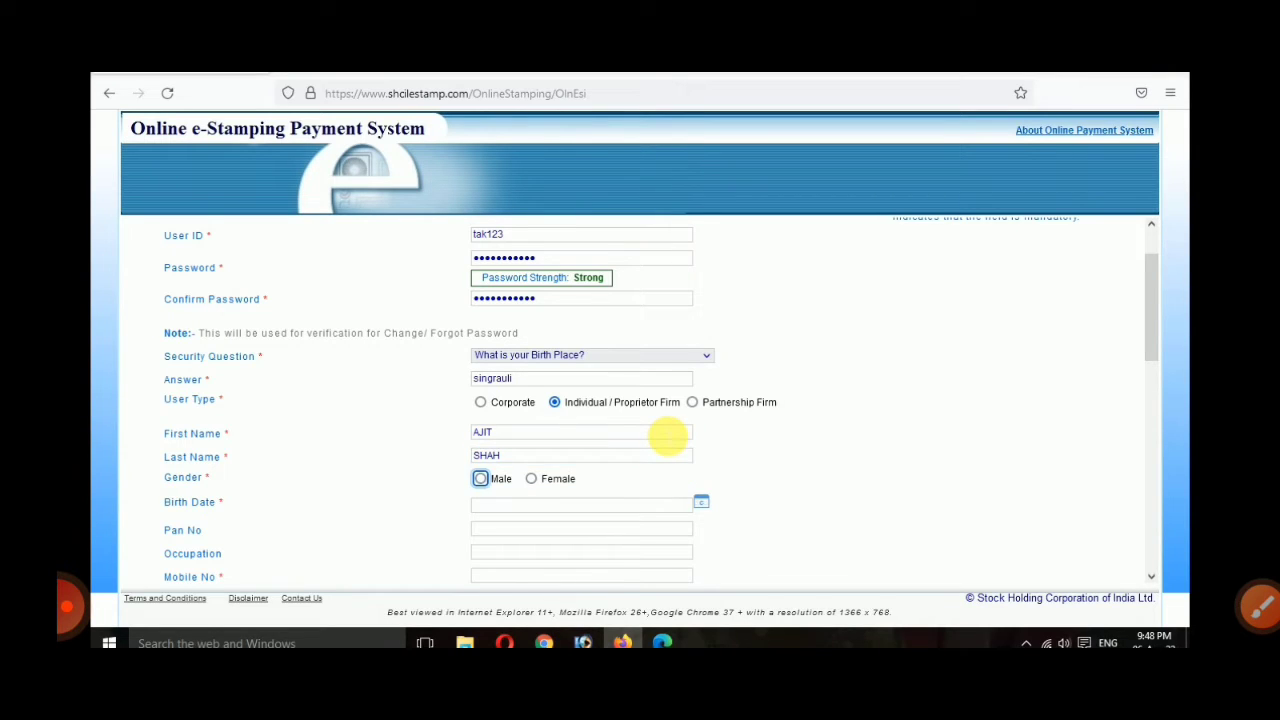
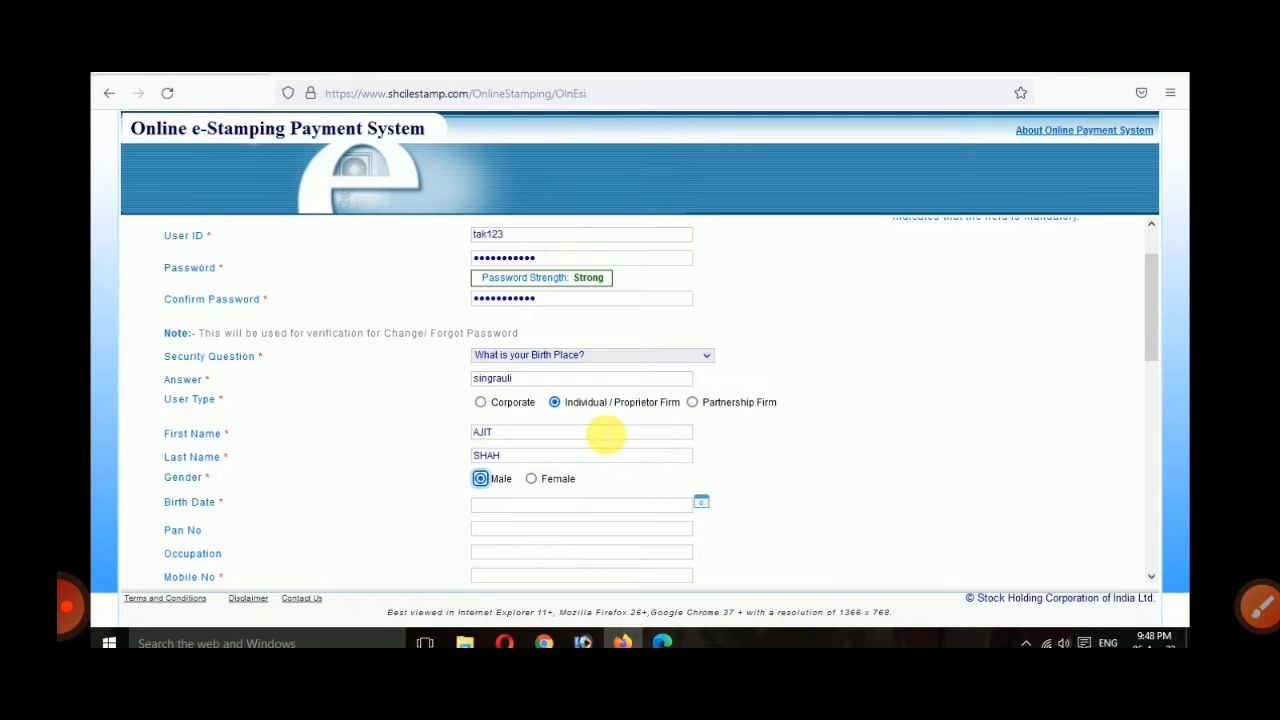
left_click(702, 502)
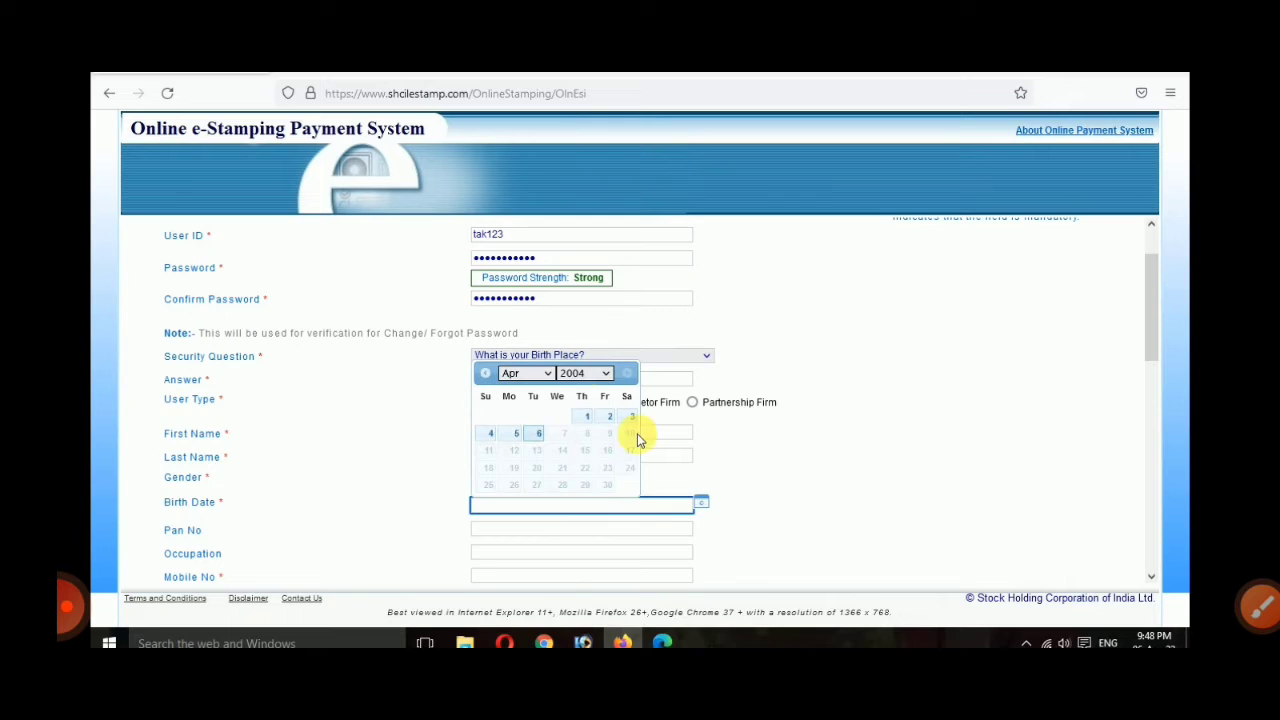
left_click(587, 372)
type("1990")
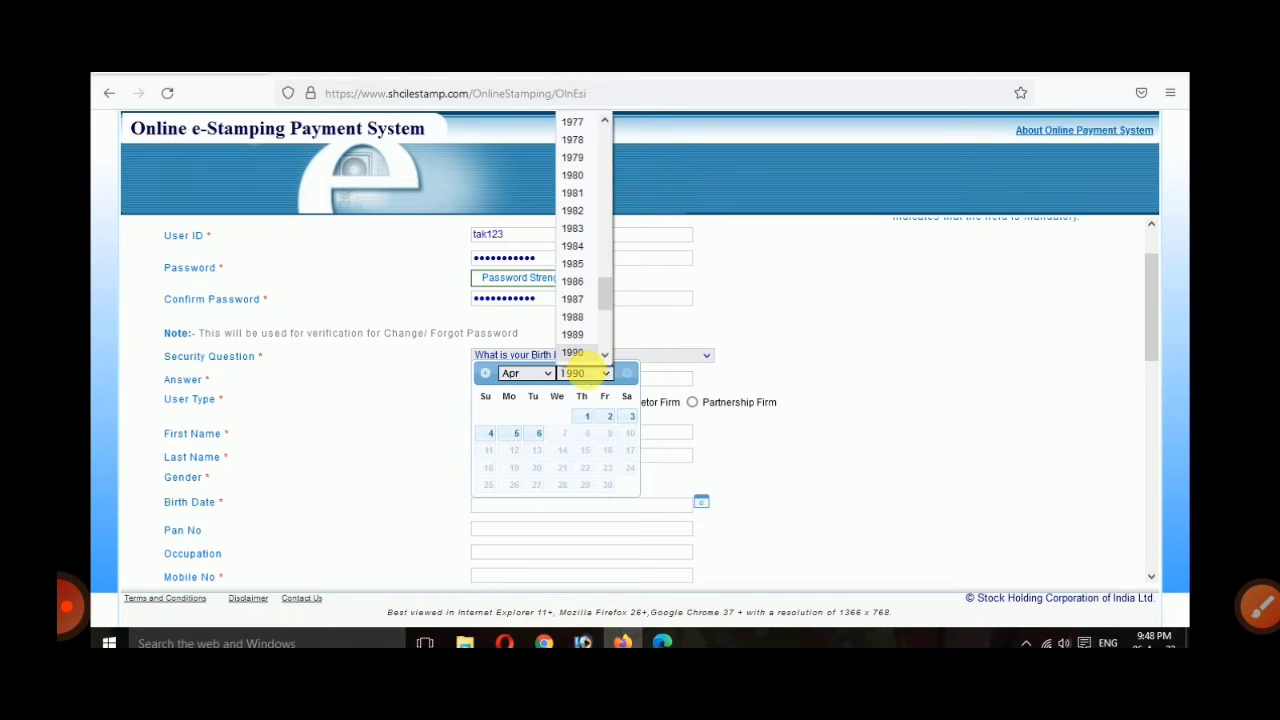
key("Down")
key("Down")
key("Down")
key("Down")
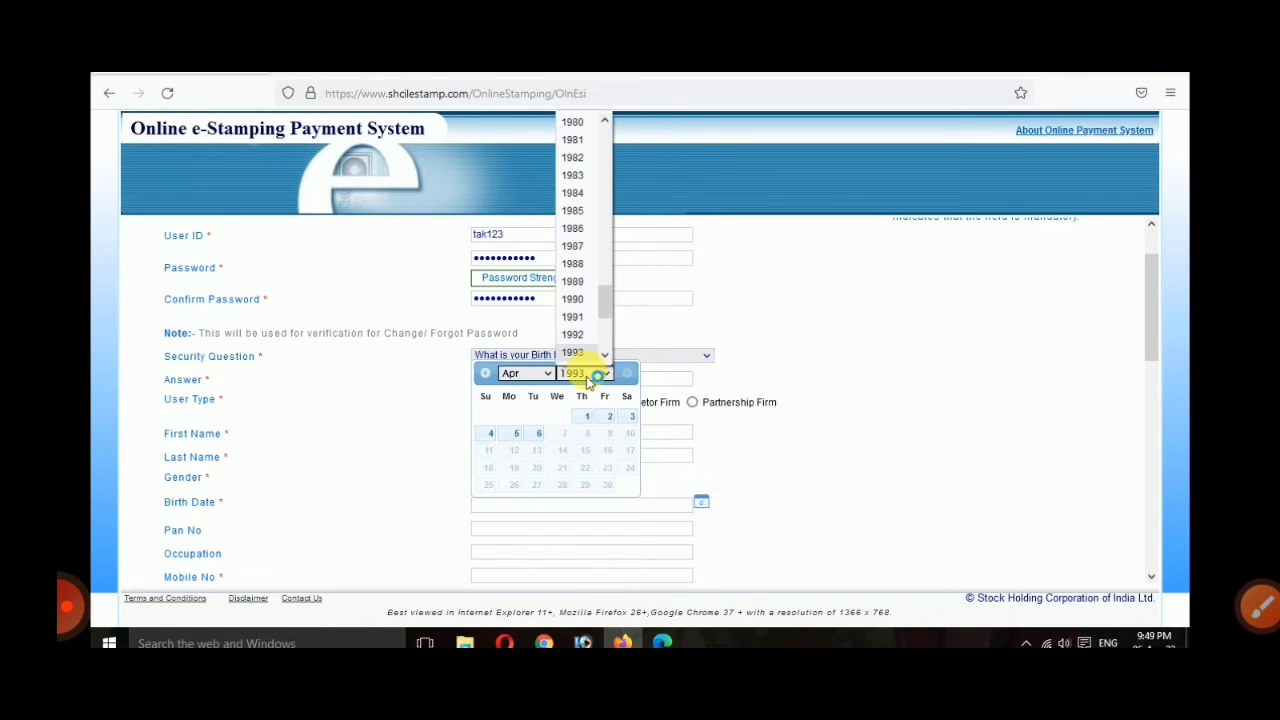
key("Down")
key("Down")
key("Down")
key("Down")
key("Down")
left_click(586, 372)
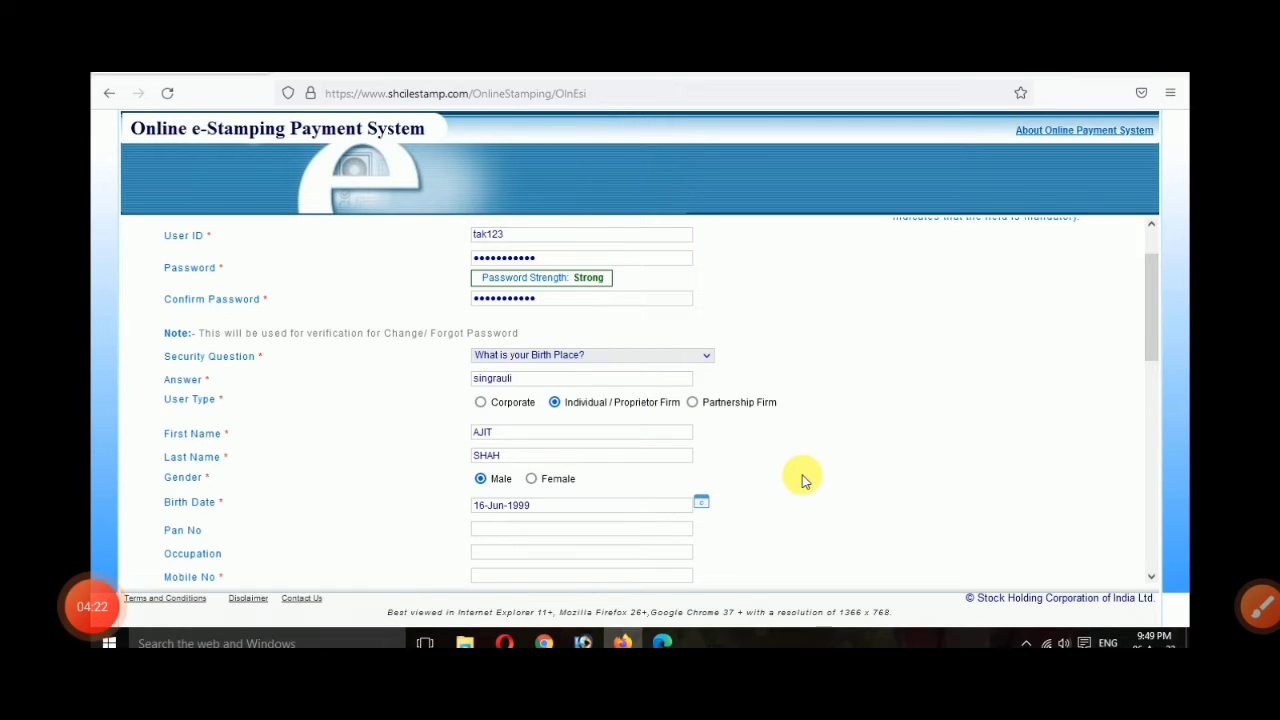
Step: Fill the correspondence address, city and pin code from autofill suggestions
scroll(803, 476, "down", 1)
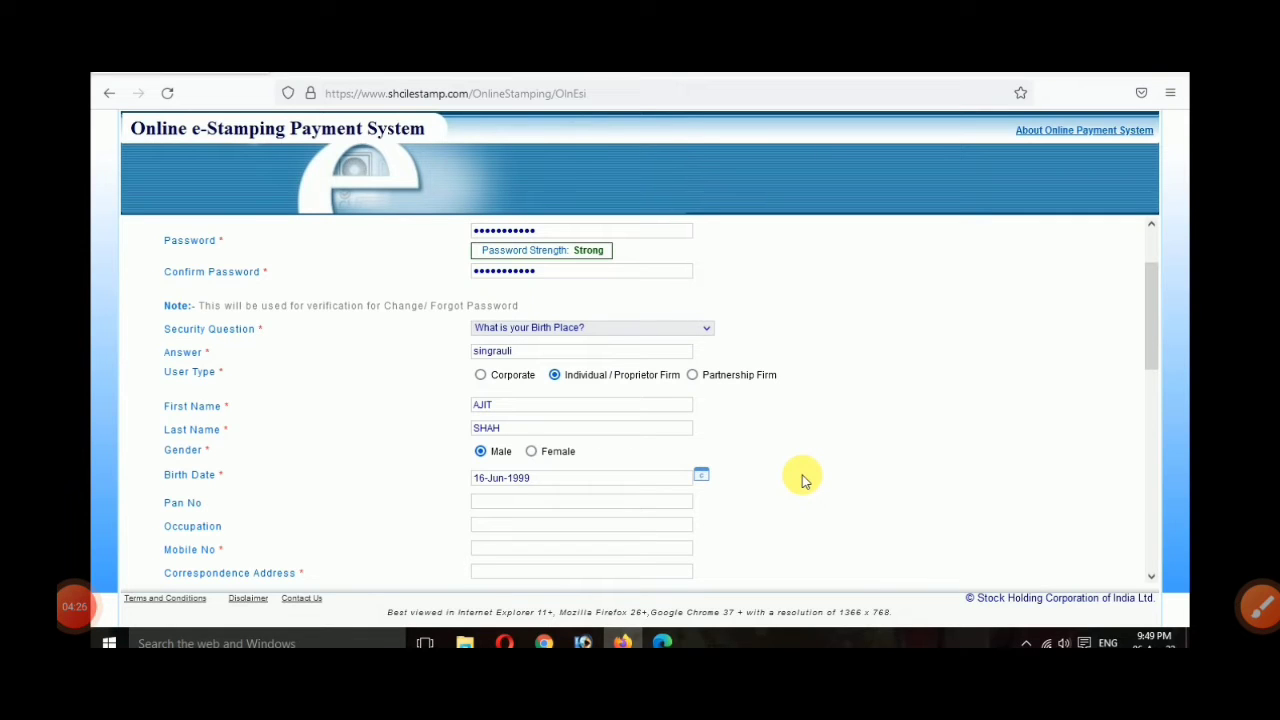
scroll(803, 480, "down", 1)
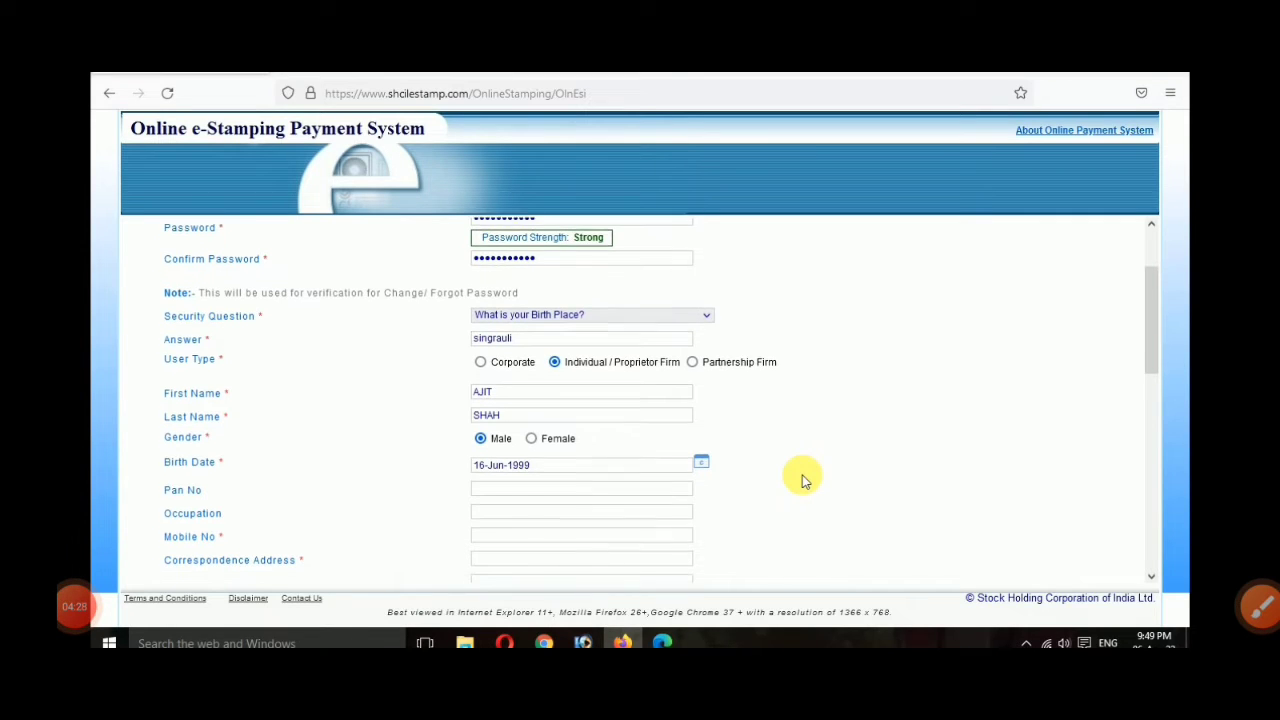
scroll(896, 524, "down", 1)
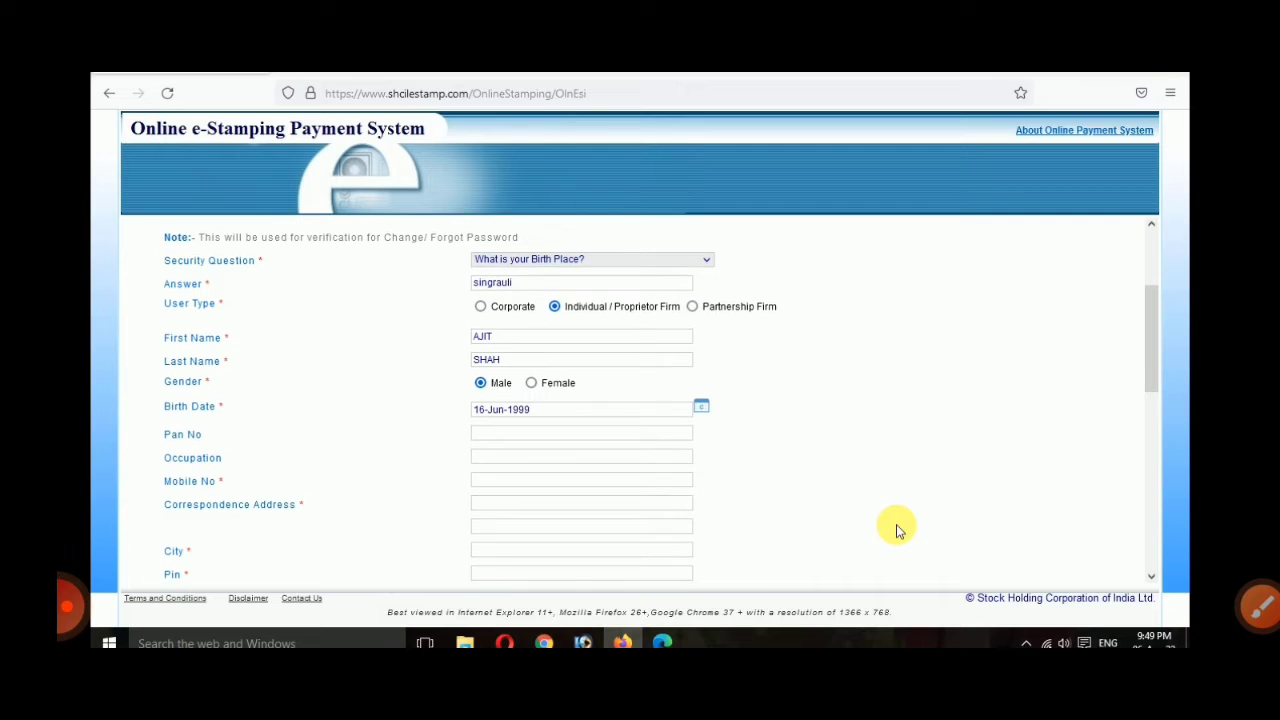
scroll(896, 524, "down", 1)
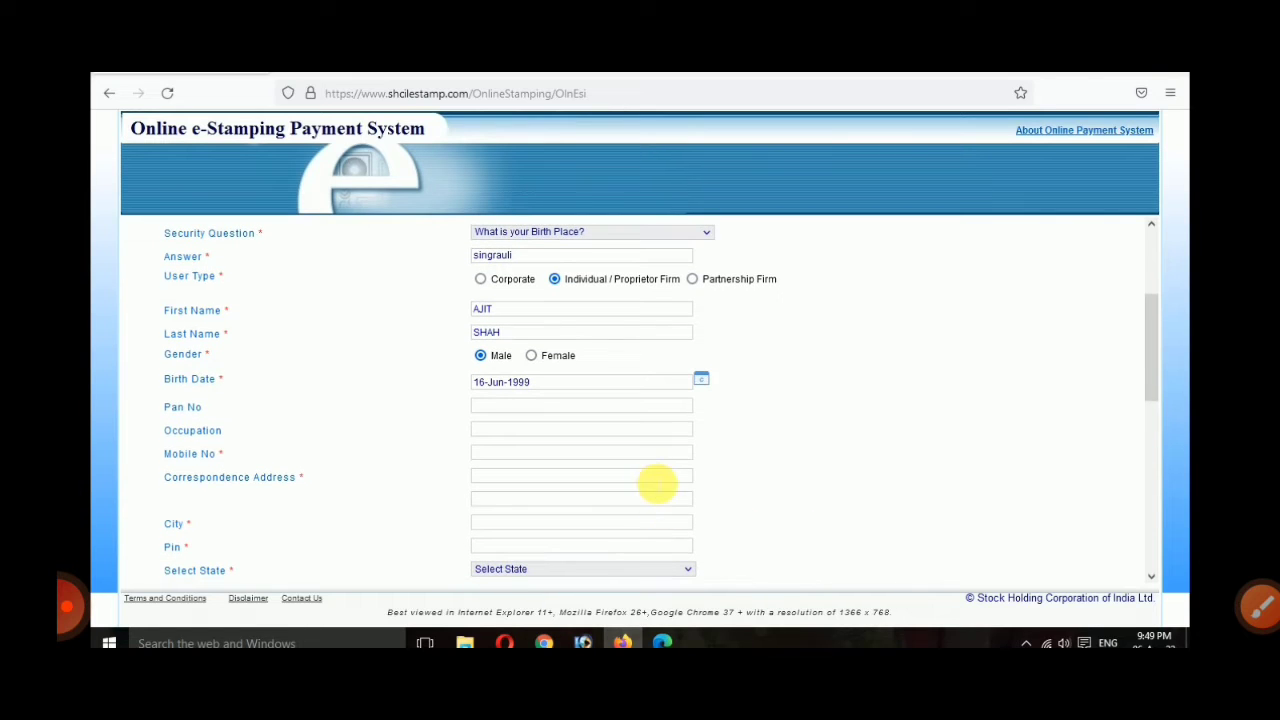
left_click(657, 477)
type("si")
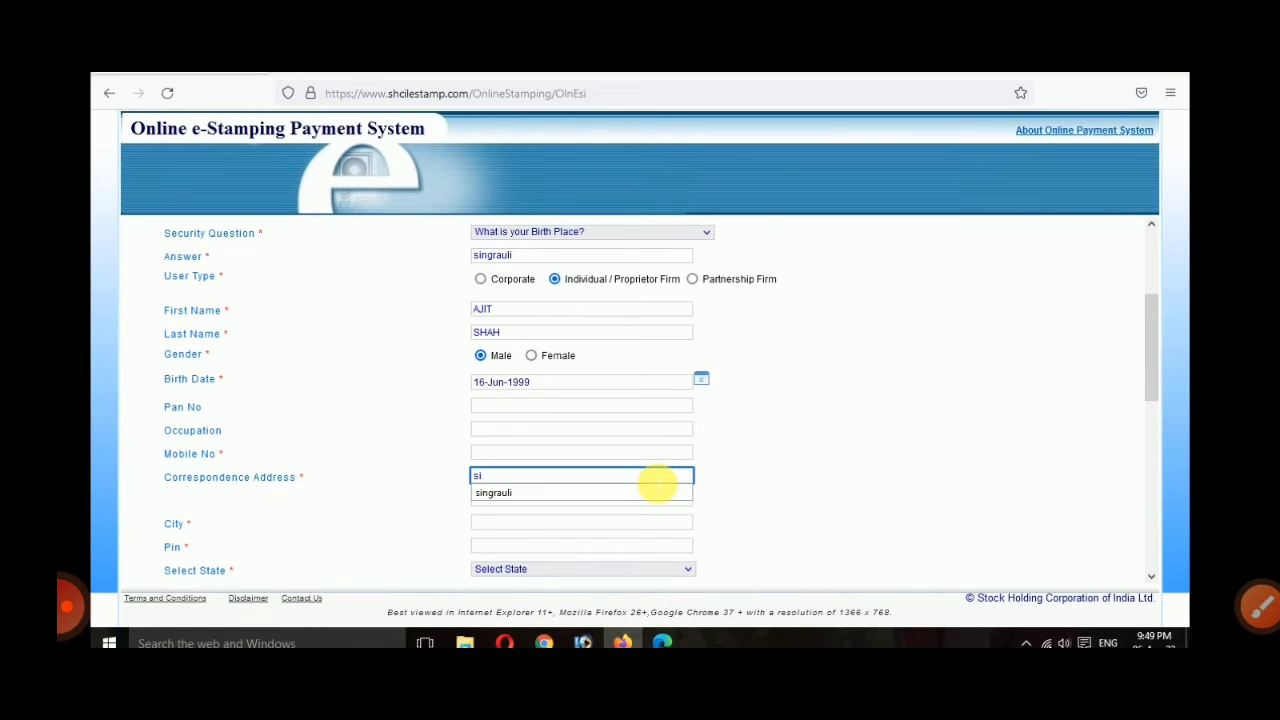
left_click(657, 491)
key("Tab")
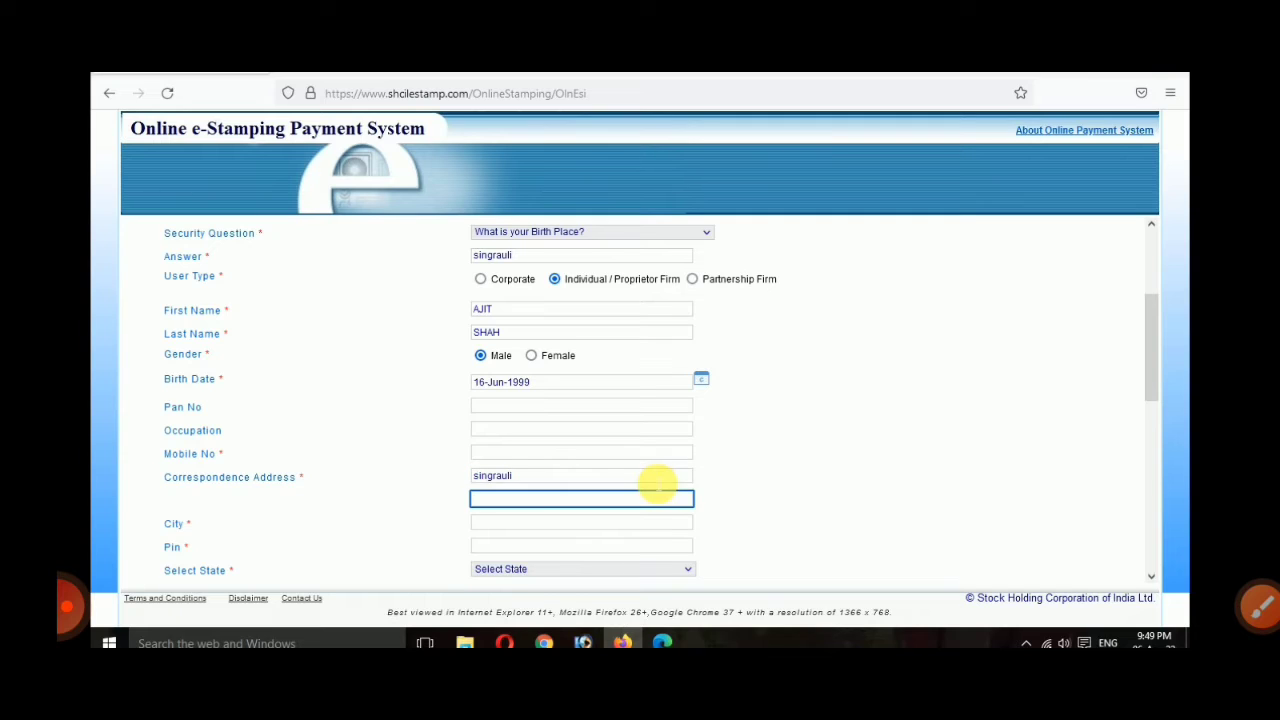
key("Tab")
type("si")
key("Down")
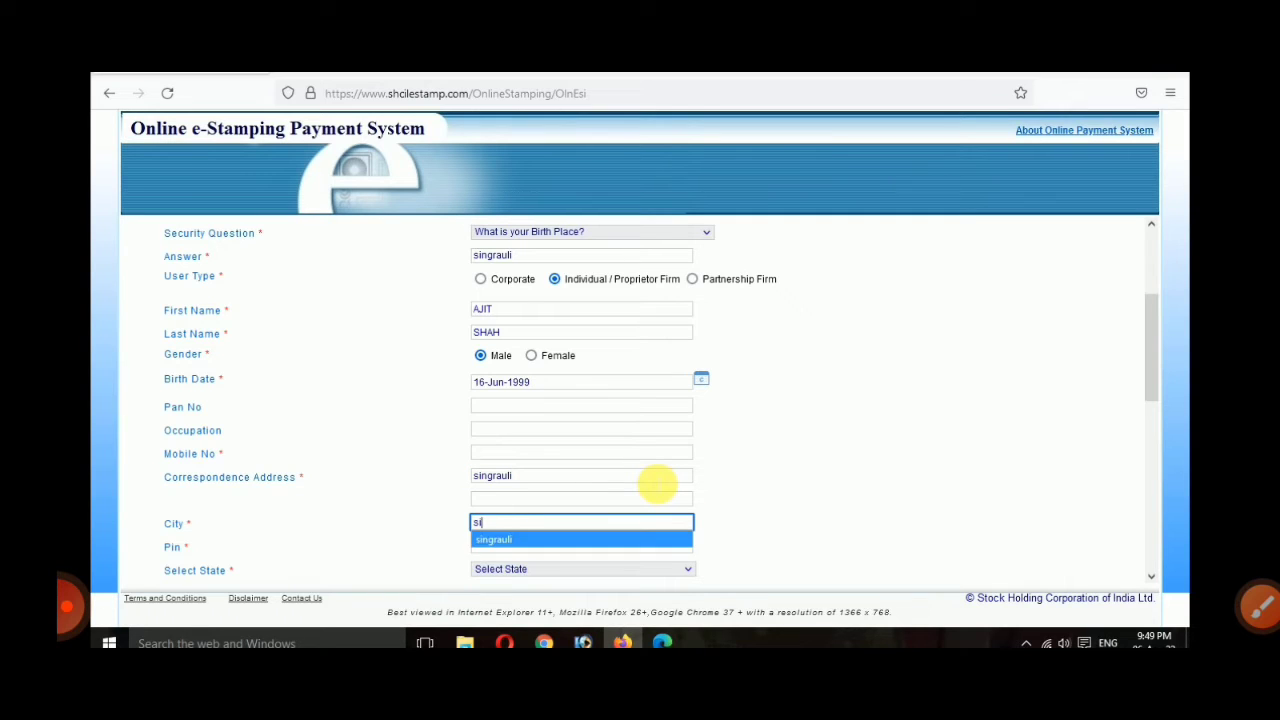
key("Return")
key("Tab")
type("4868")
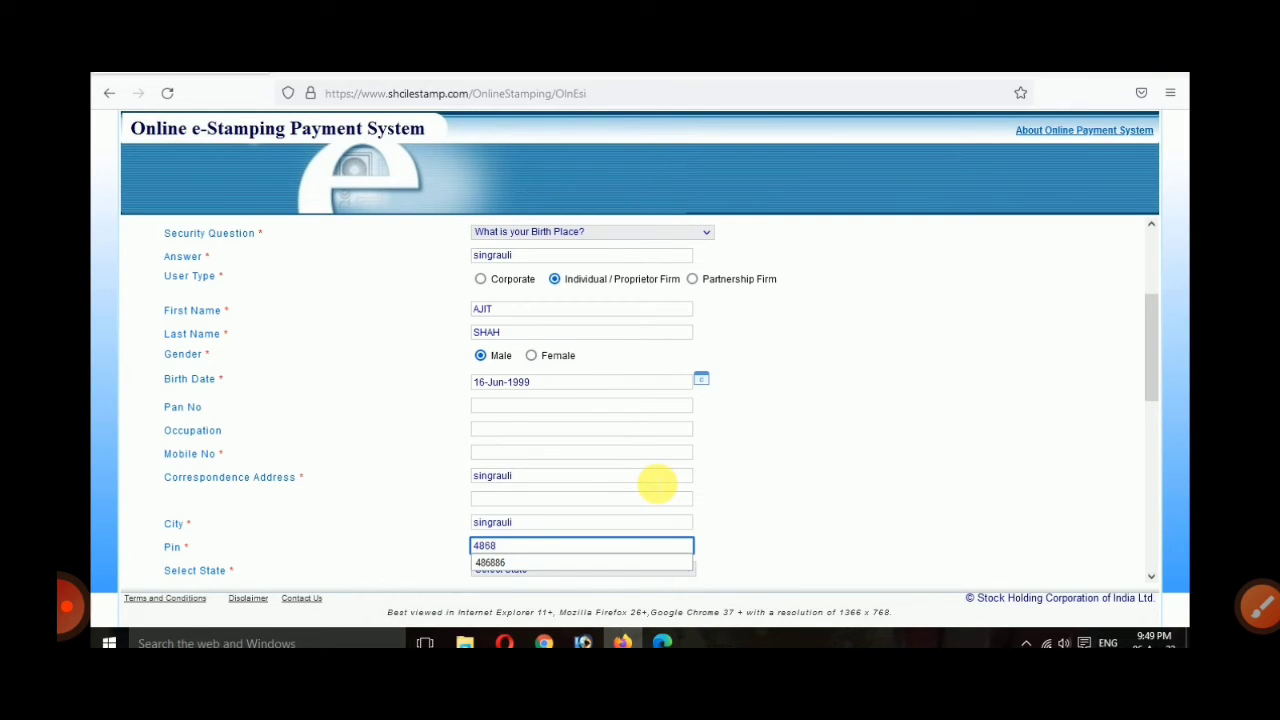
key("Down")
key("Return")
Step: Select MADHYA PRADESH as the state
scroll(655, 483, "down", 1)
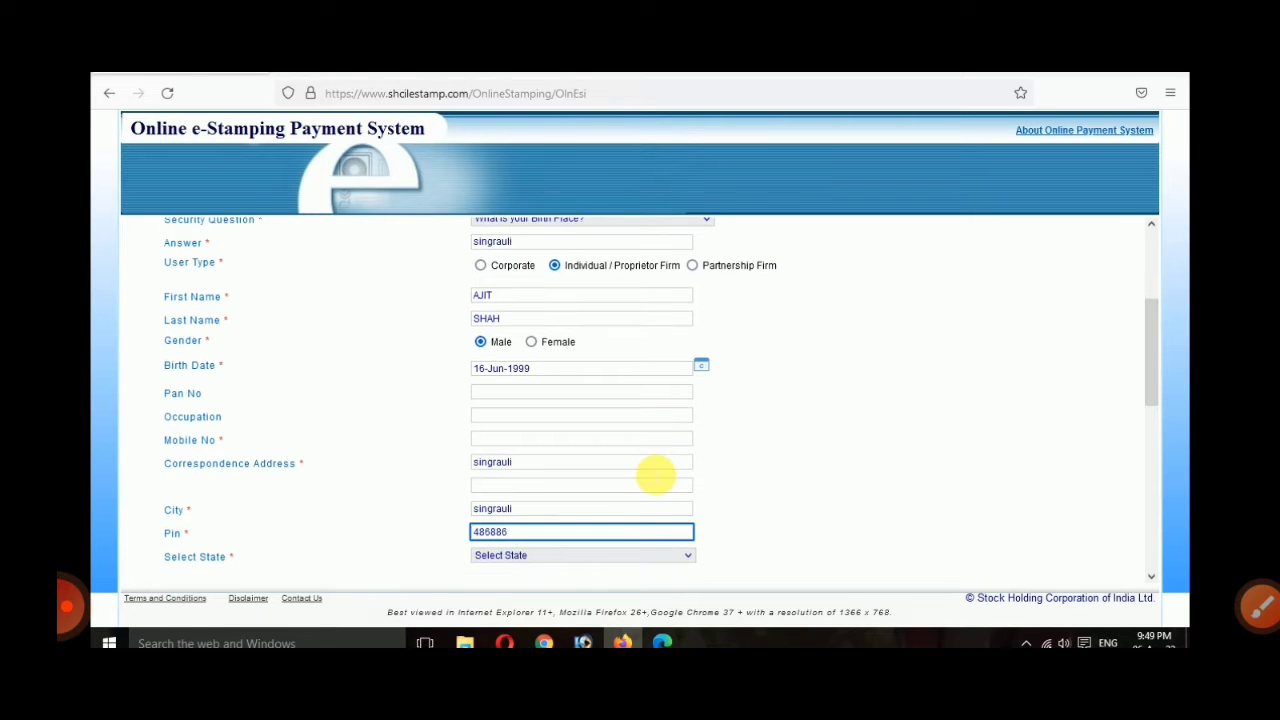
left_click(487, 558)
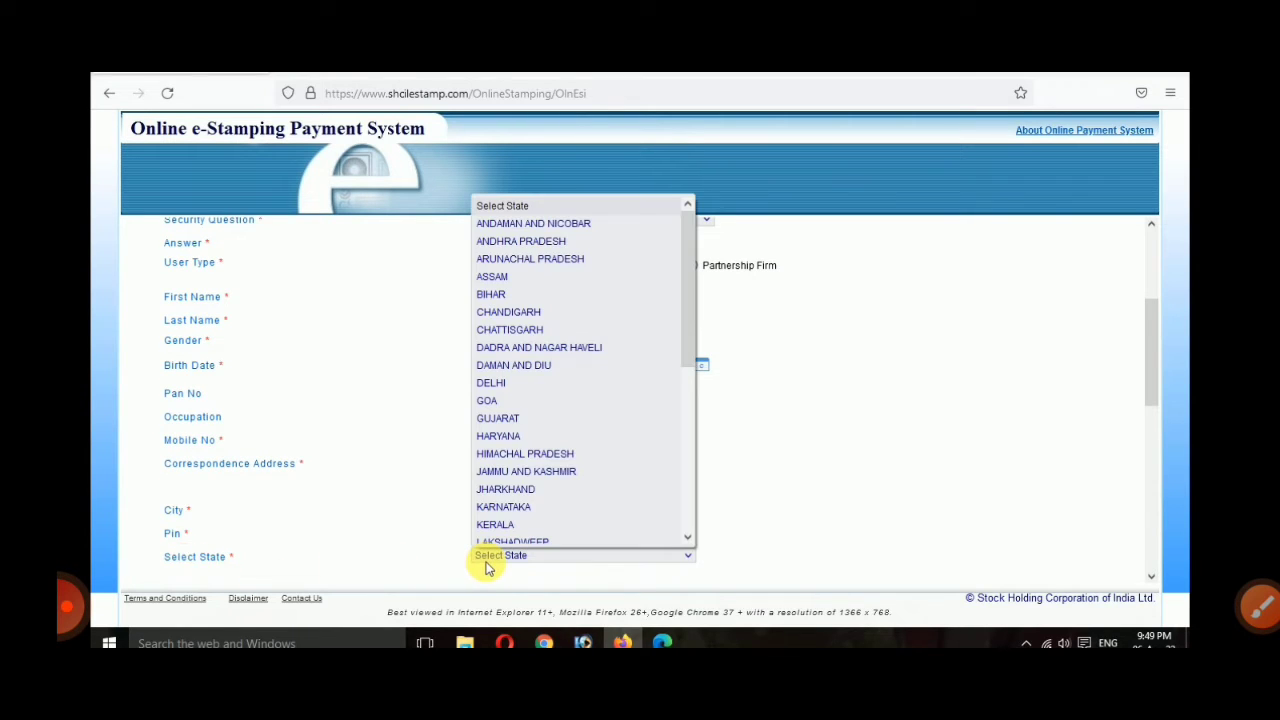
key("m")
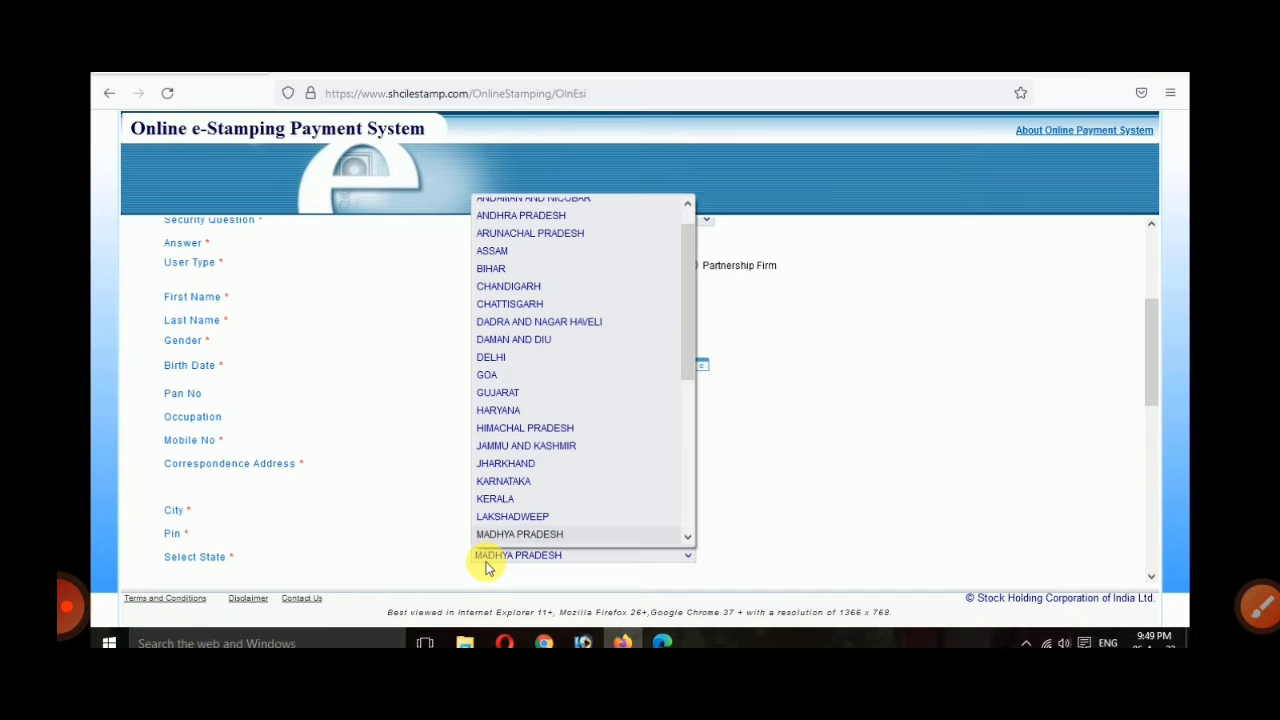
key("Return")
scroll(487, 567, "down", 2)
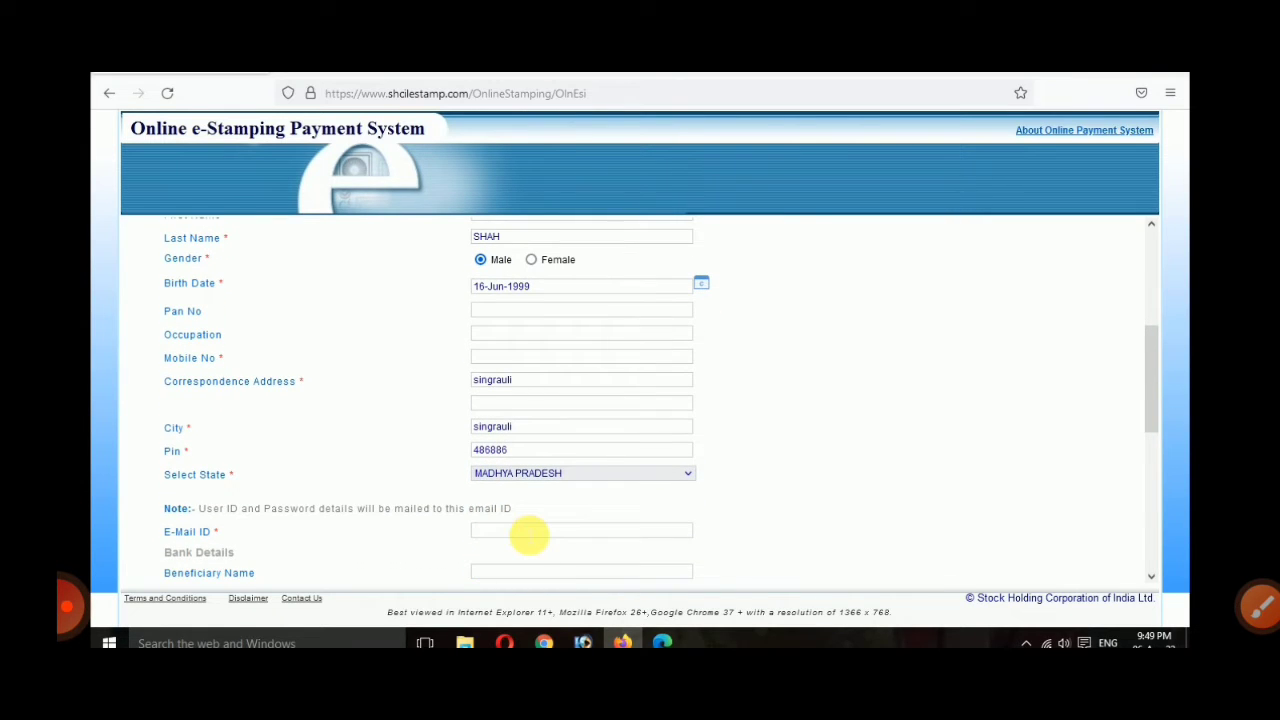
Step: Fill in the saved e-mail address and accept all terms and conditions
left_click(529, 535)
type("s")
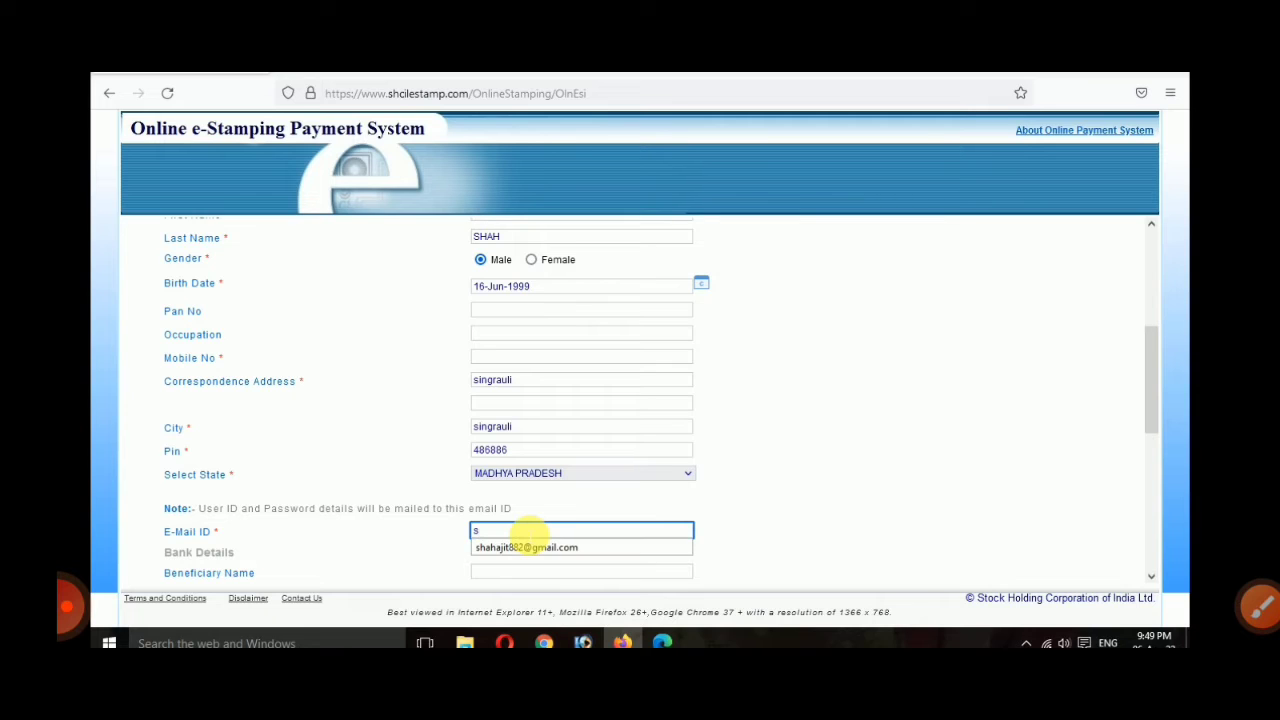
key("Down")
key("Return")
scroll(529, 532, "down", 2)
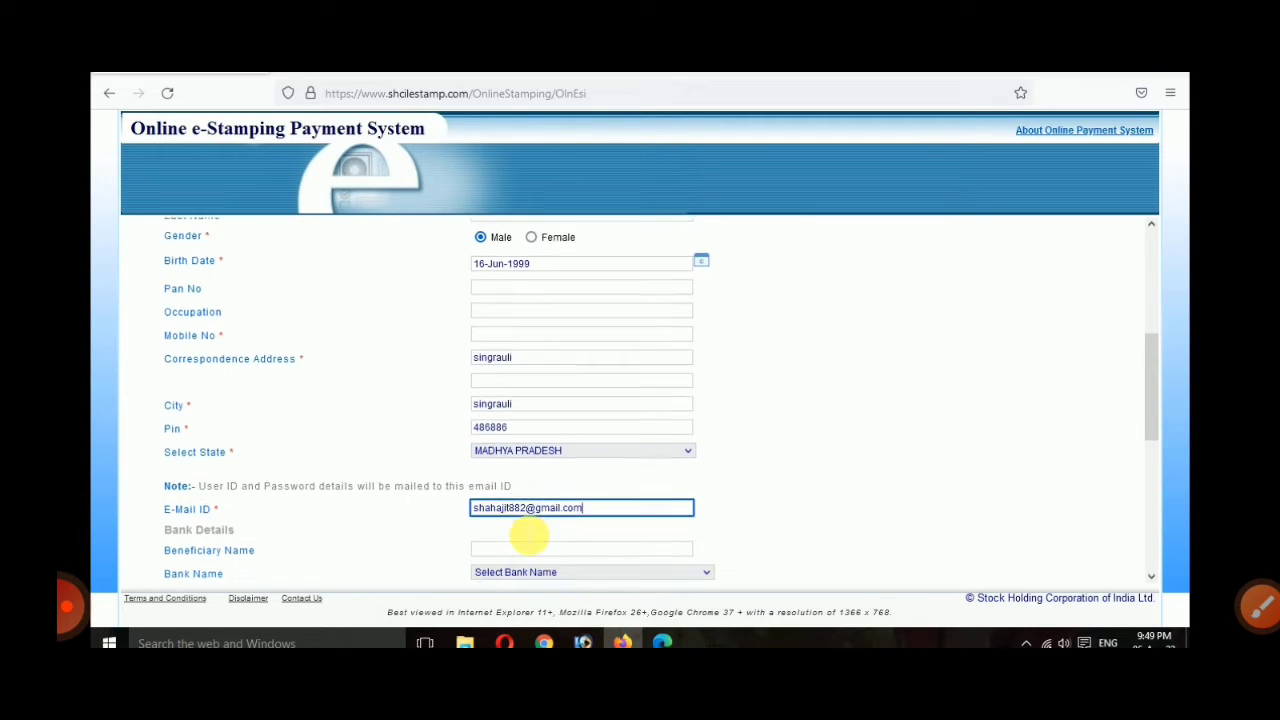
scroll(529, 535, "down", 2)
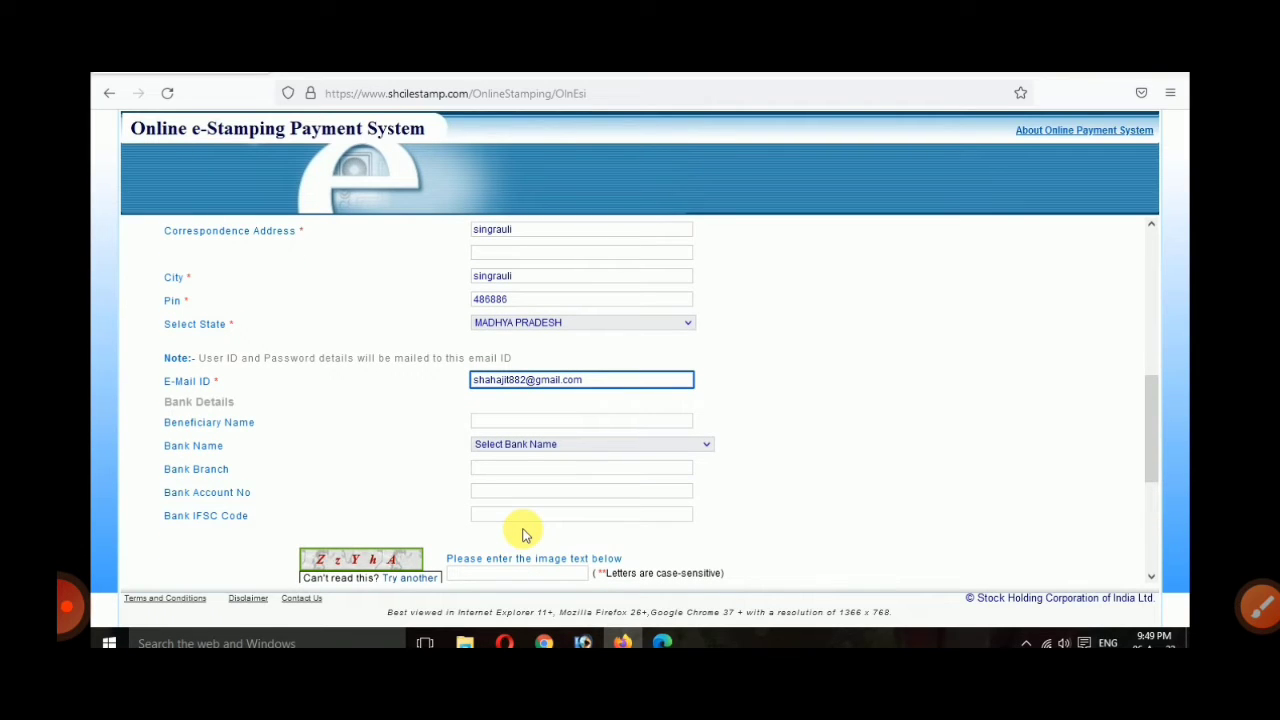
scroll(523, 533, "down", 1)
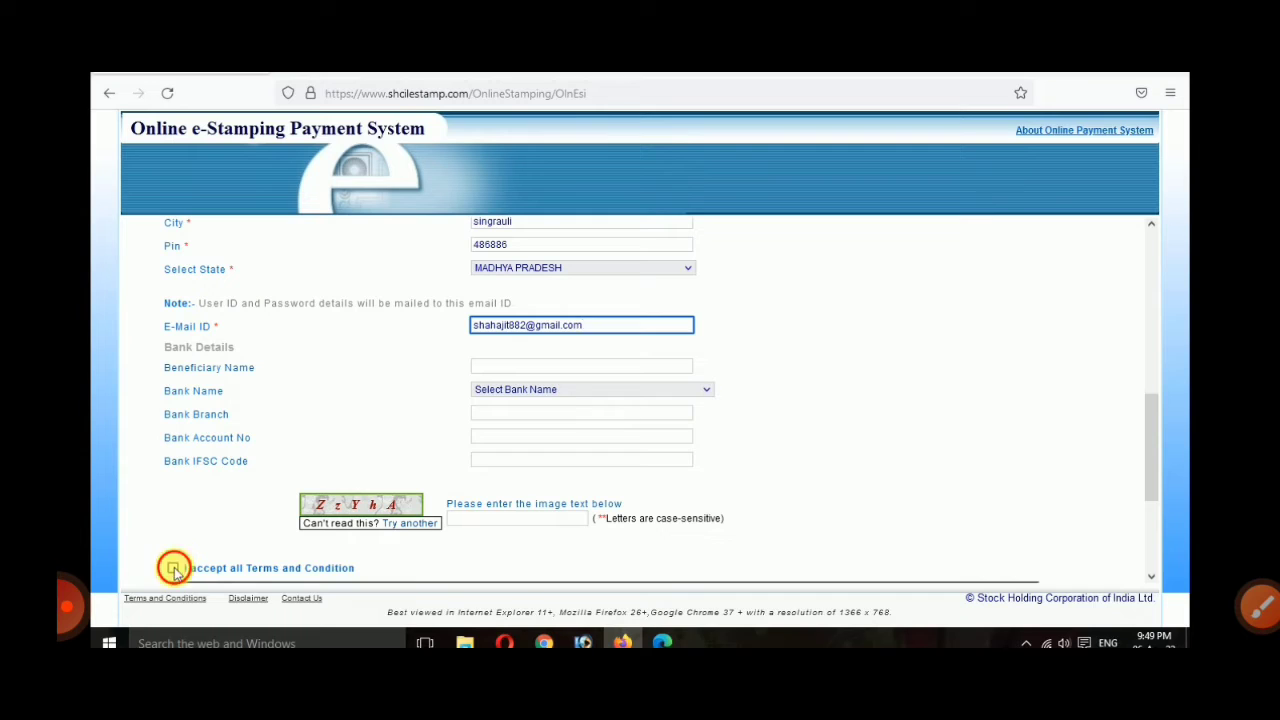
left_click(175, 567)
left_click(491, 520)
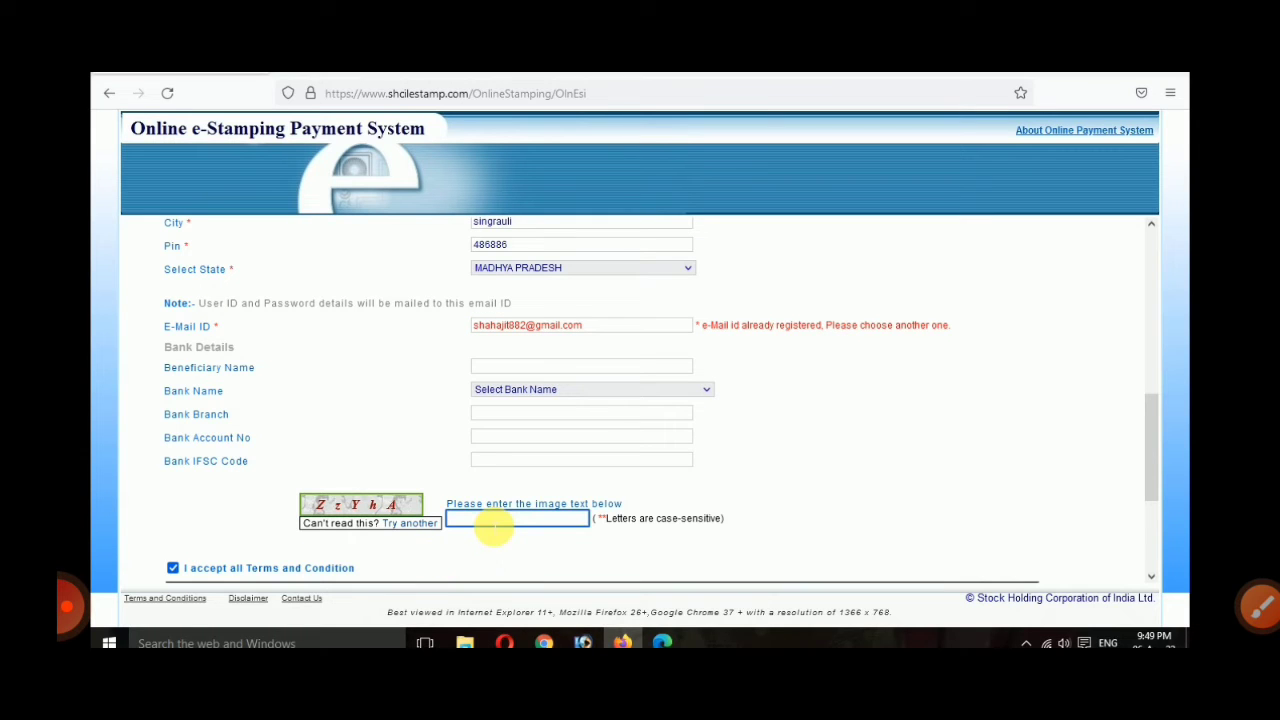
Step: Enter the case-sensitive image verification text in the registration form
type("ZzYhA")
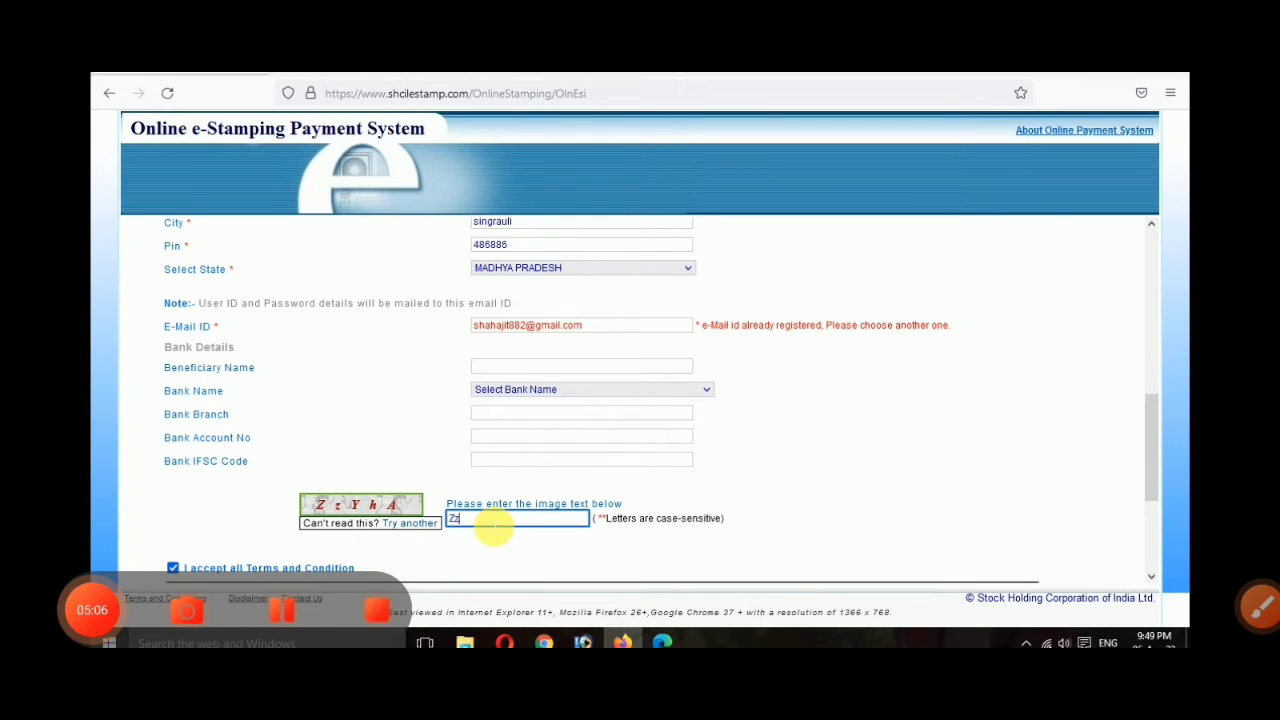
scroll(491, 528, "down", 4)
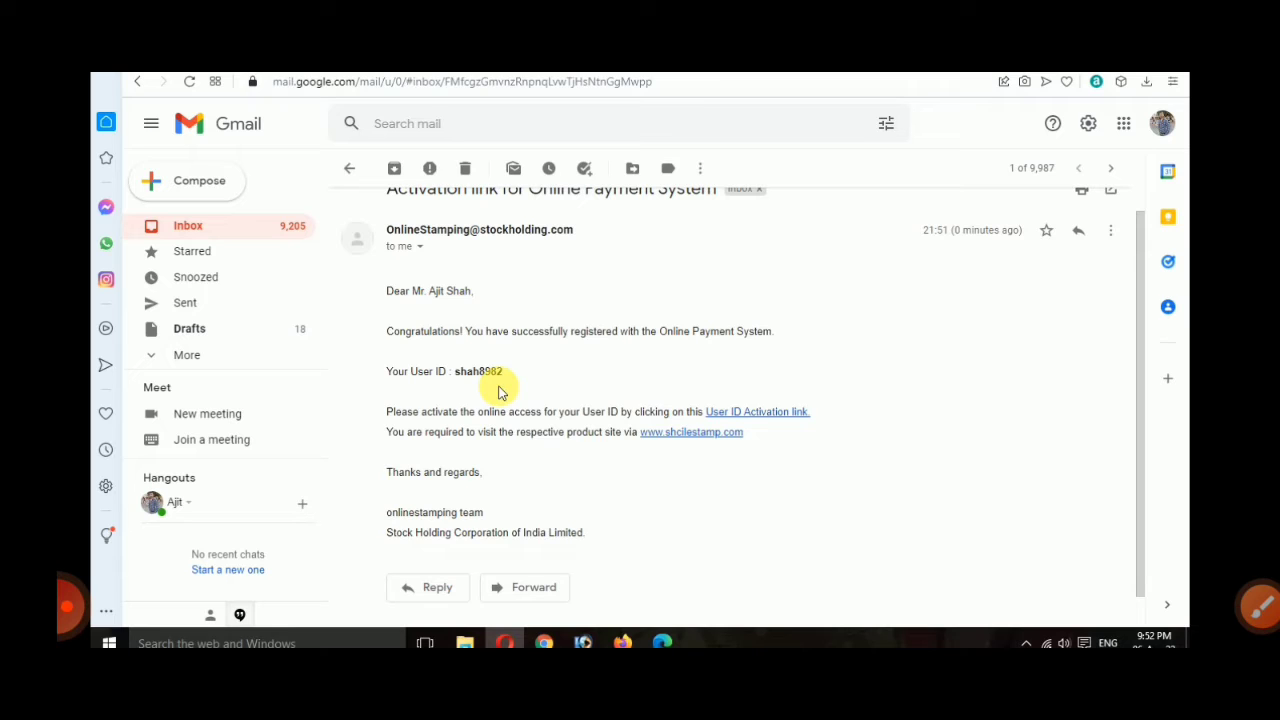
Step: Activate the user ID, then enter user ID, password, verify code and Stampduty Payment
left_click(1260, 605)
mouse_move(830, 368)
left_mouse_down()
mouse_move(690, 455)
mouse_move(746, 400)
left_mouse_up()
left_click(1218, 600)
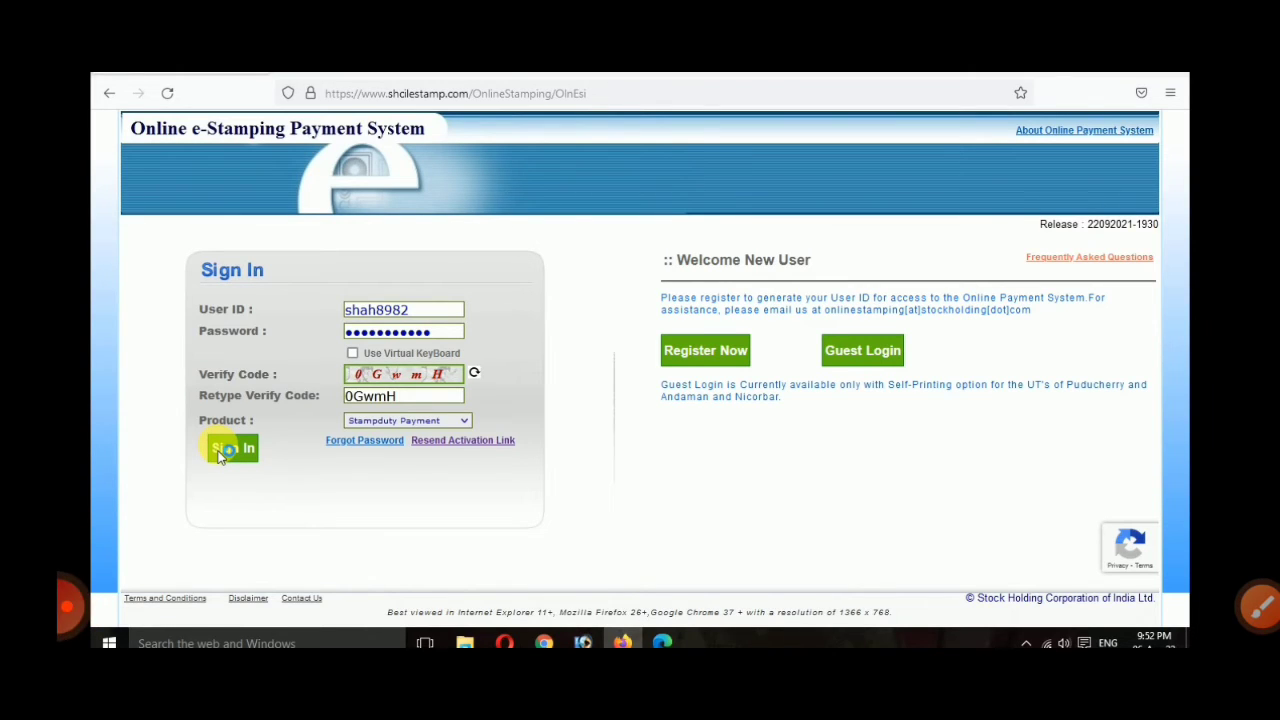
Step: Submit the filled sign-in form to enter the e-Stamp Duty Payment account
left_click(232, 448)
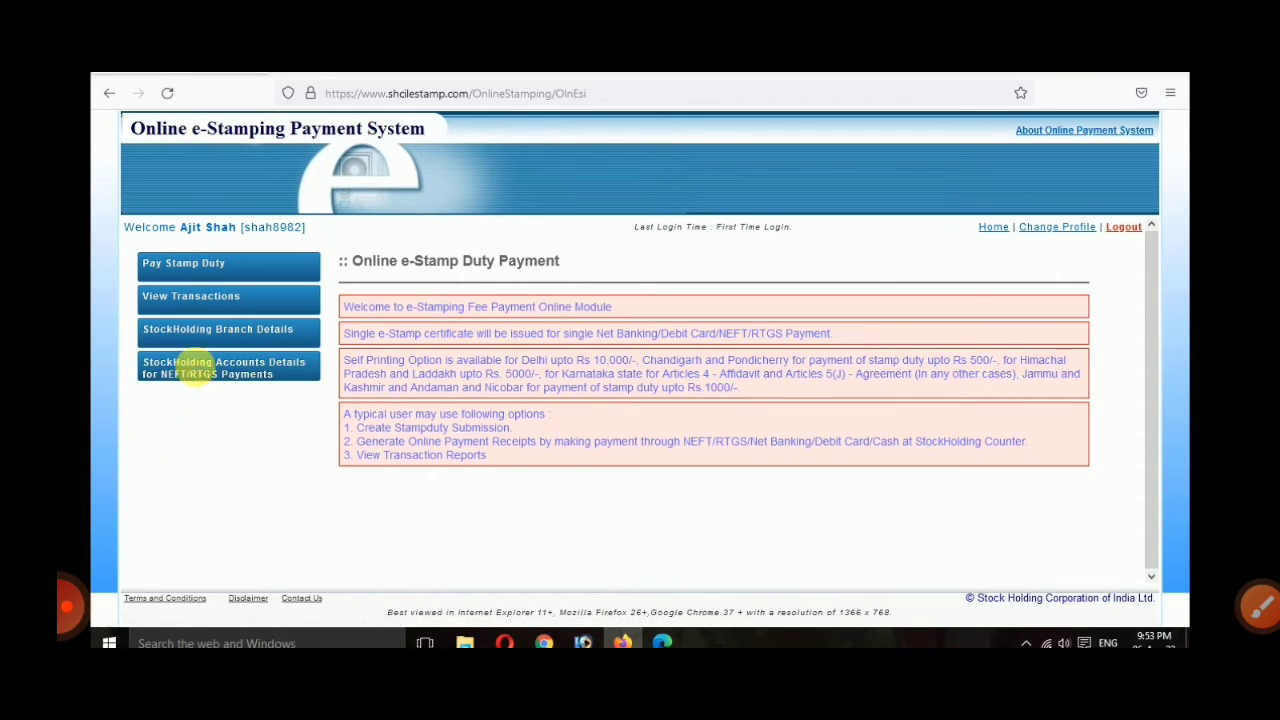
Step: Begin Pay Stamp Duty and select DELHI as the payment state
left_click(262, 270)
left_click(735, 313)
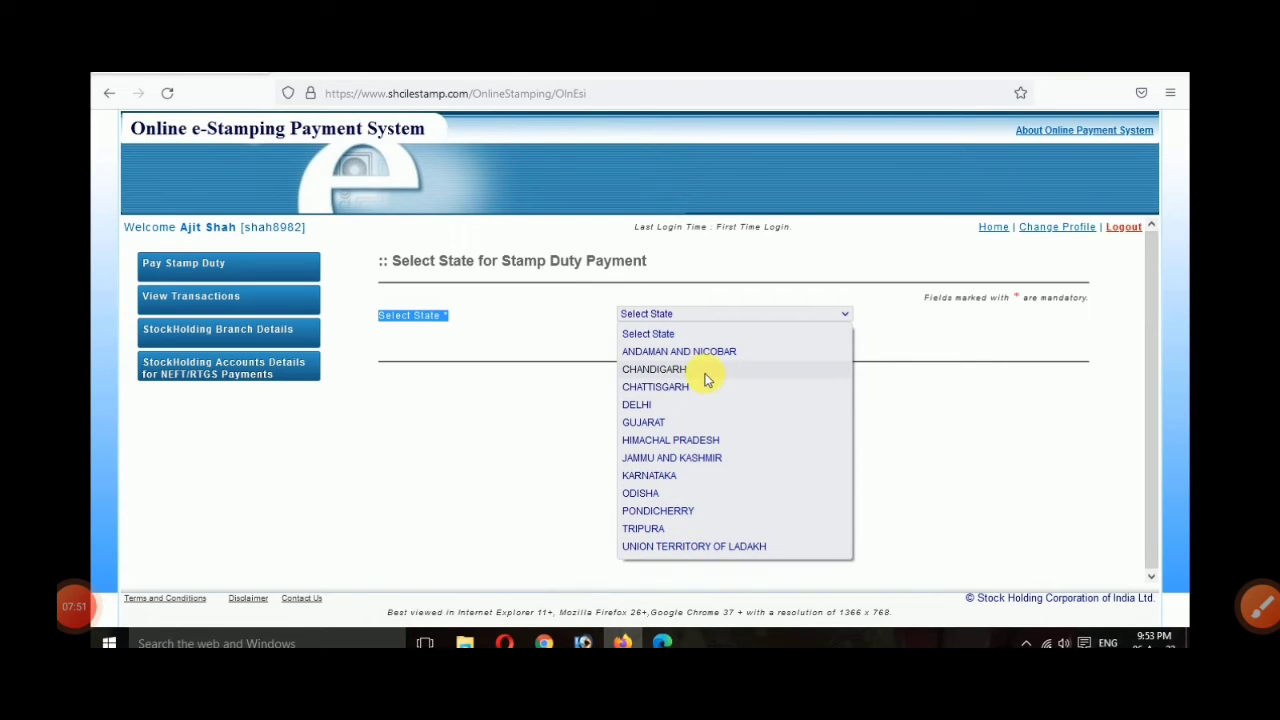
left_click(637, 404)
left_click(703, 402)
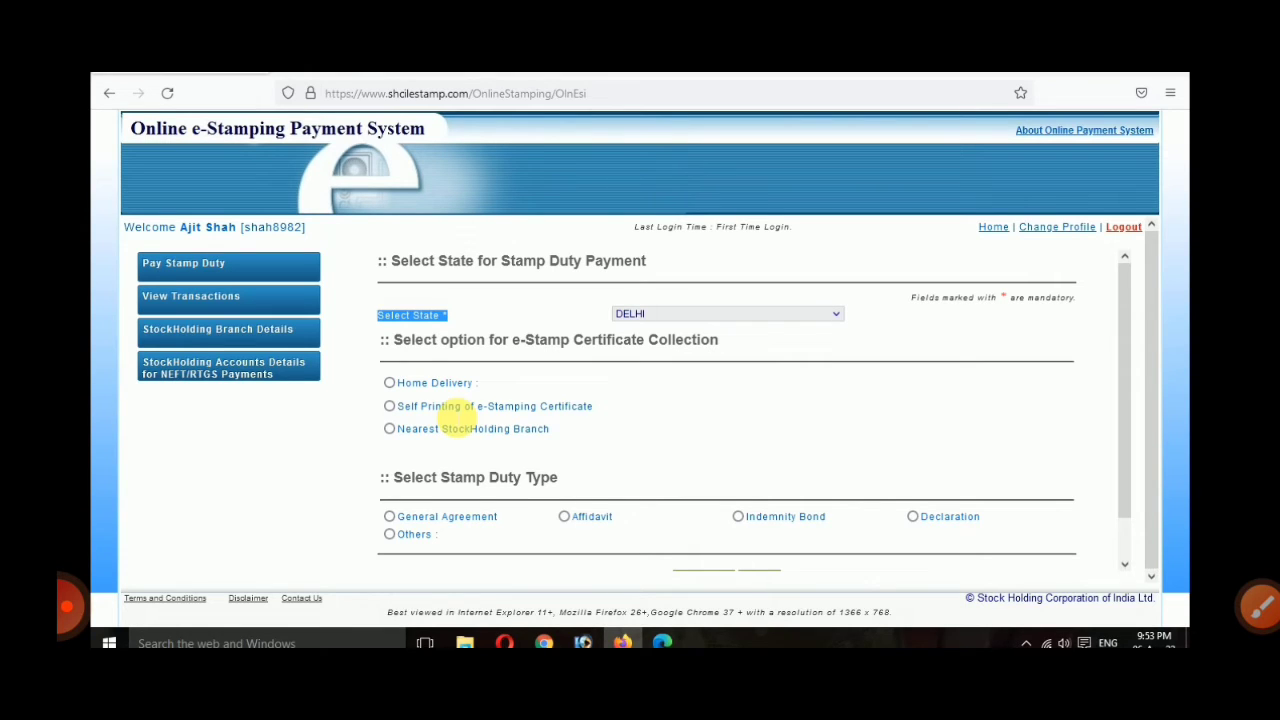
Step: Select 'Self Printing of e-Stamping Certificate' as the certificate collection option
left_click(389, 383)
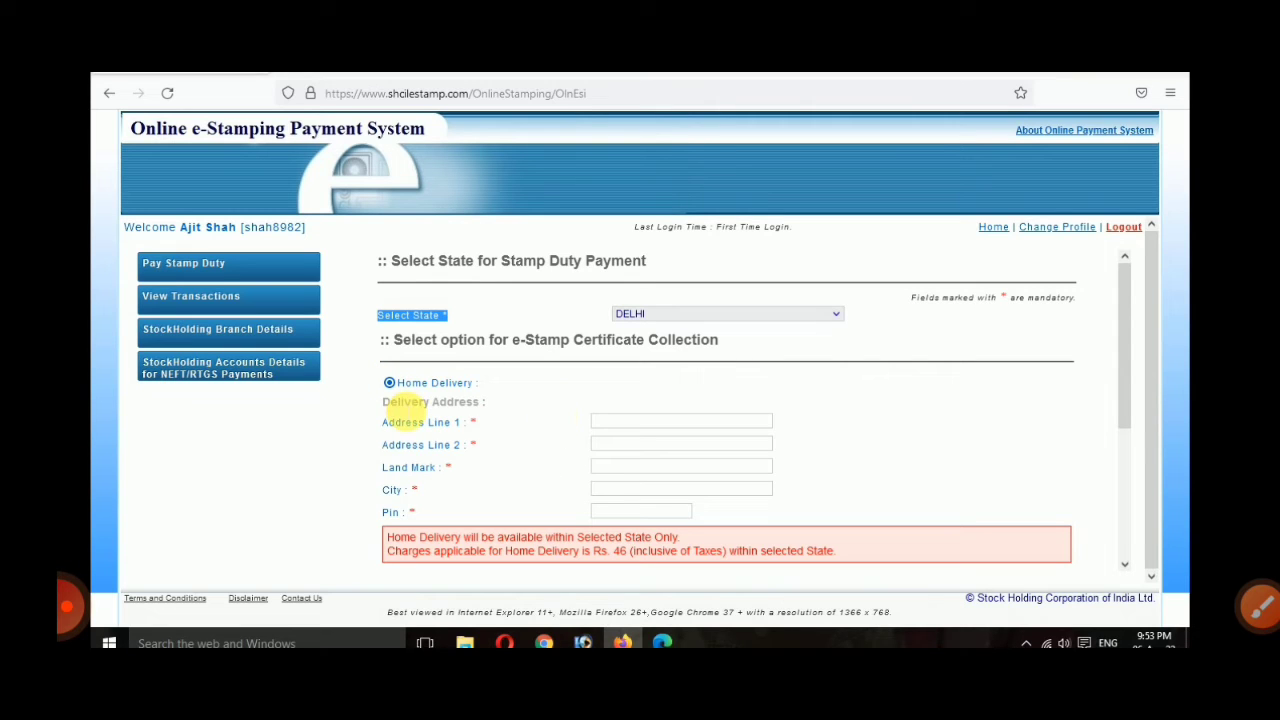
scroll(398, 410, "down", 1)
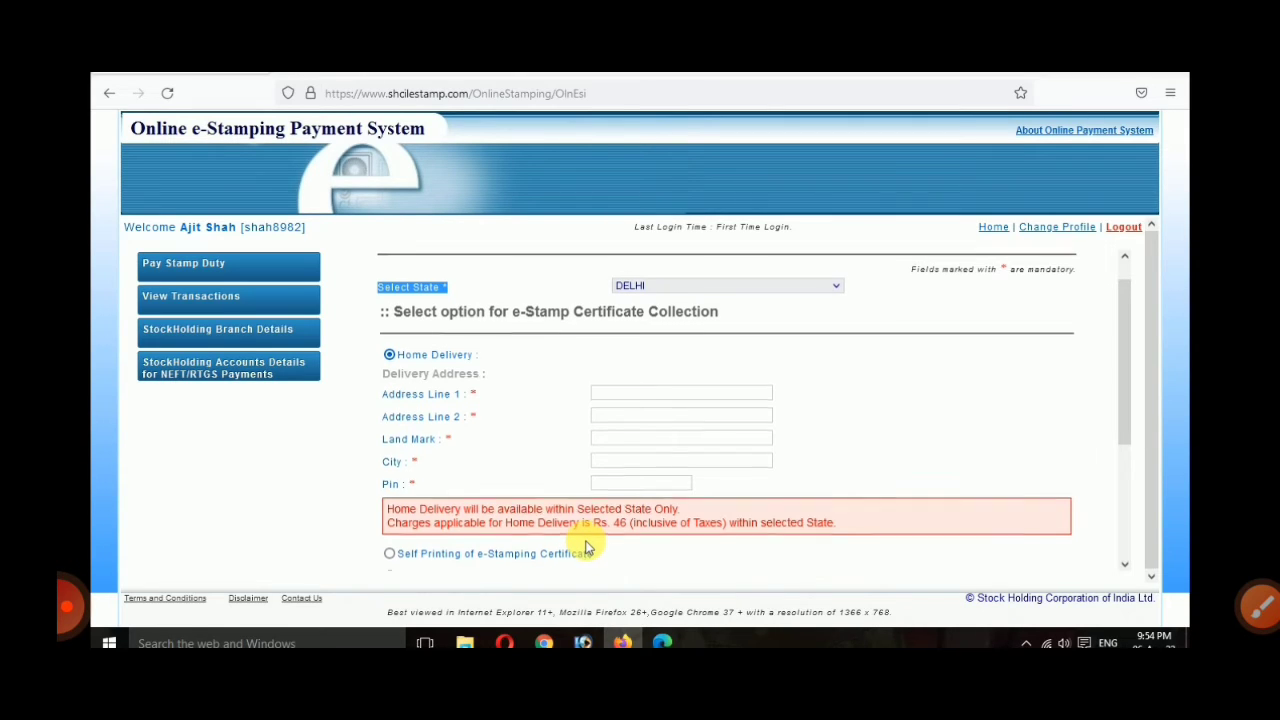
scroll(585, 548, "down", 1)
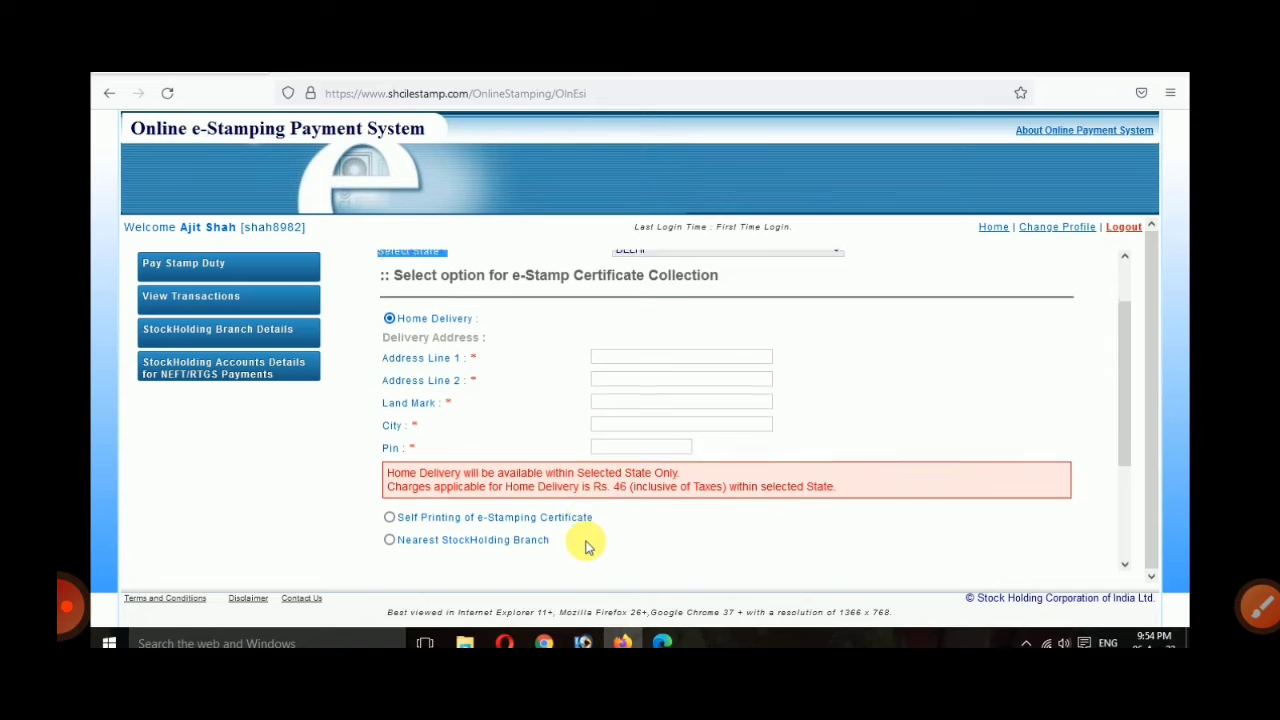
left_click(389, 513)
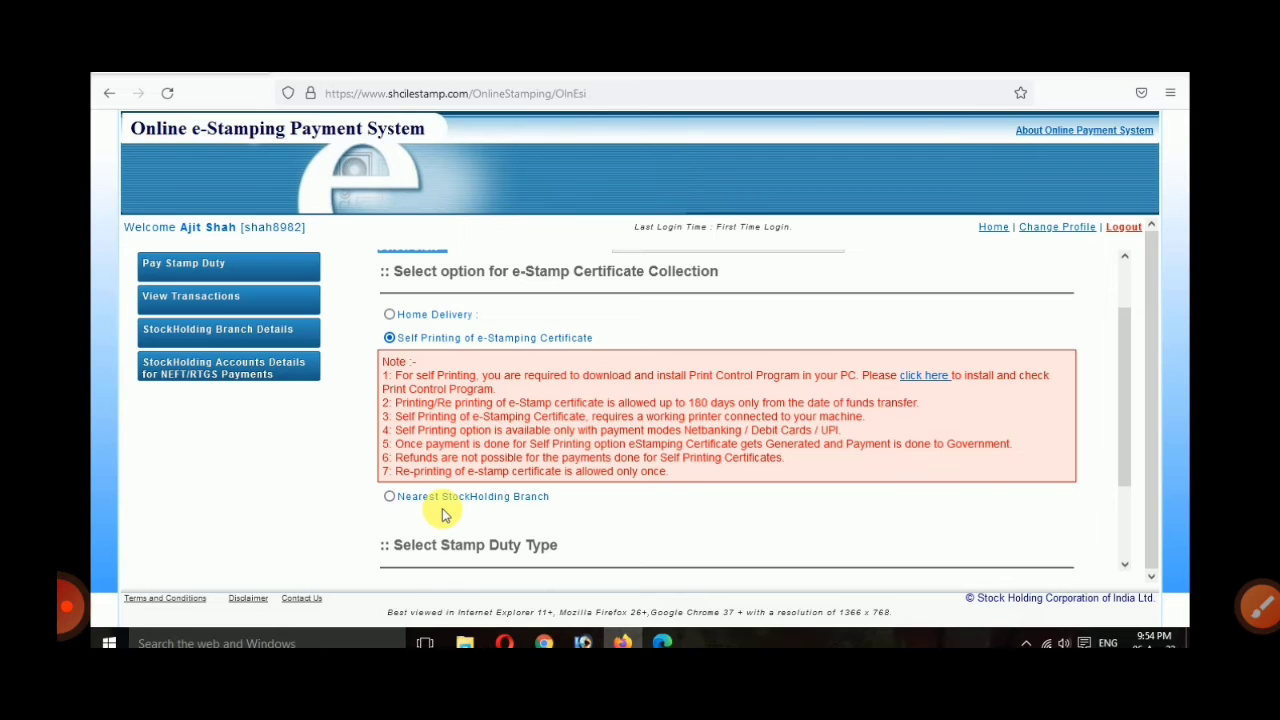
left_click(390, 496)
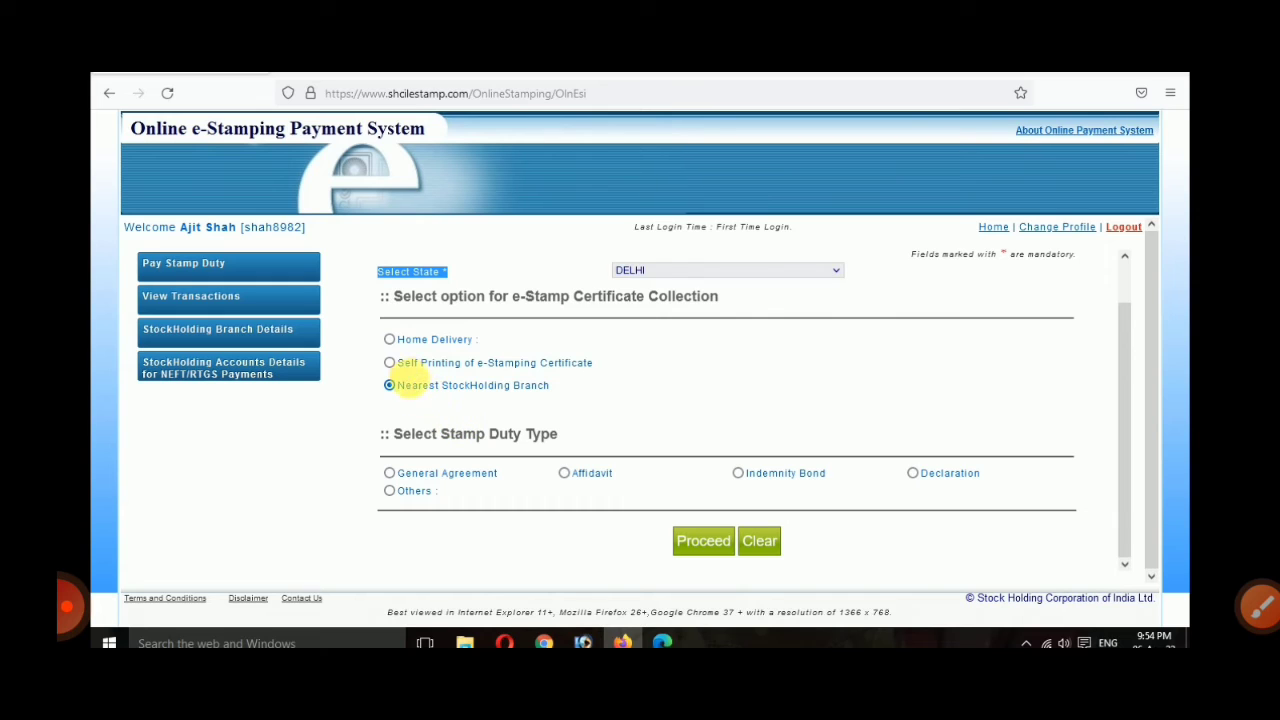
left_click(389, 363)
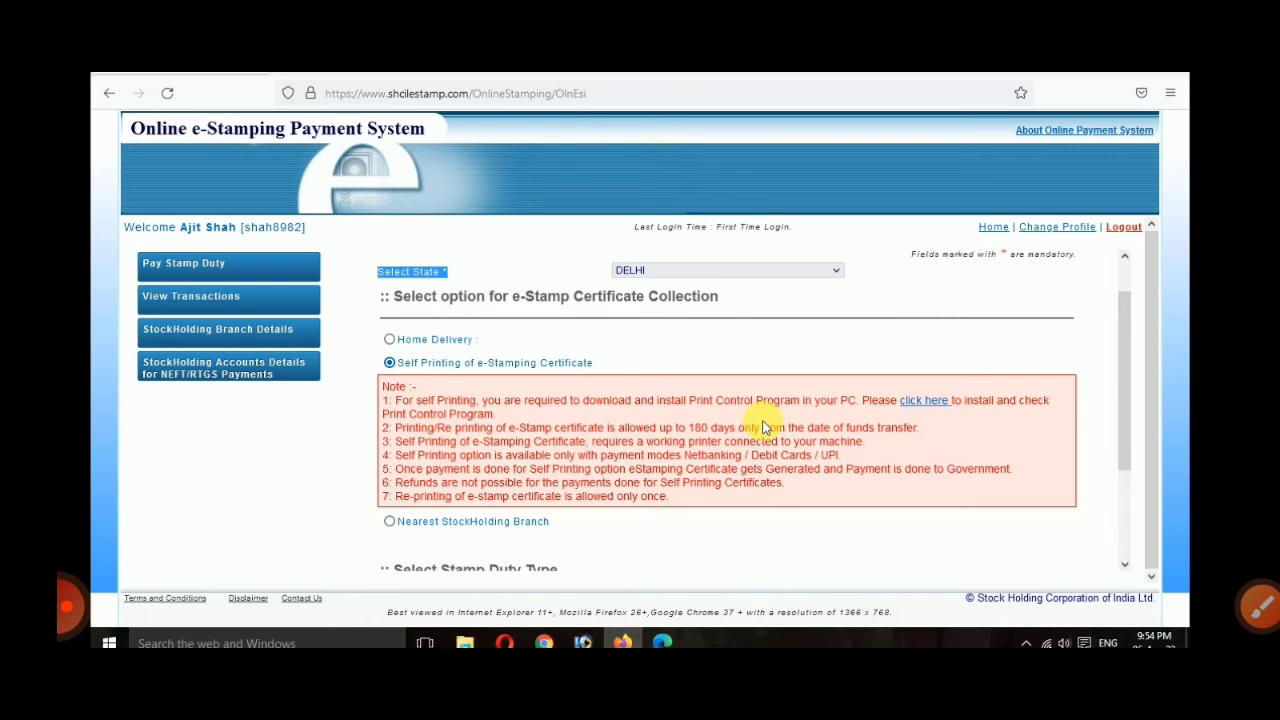
left_click(926, 401)
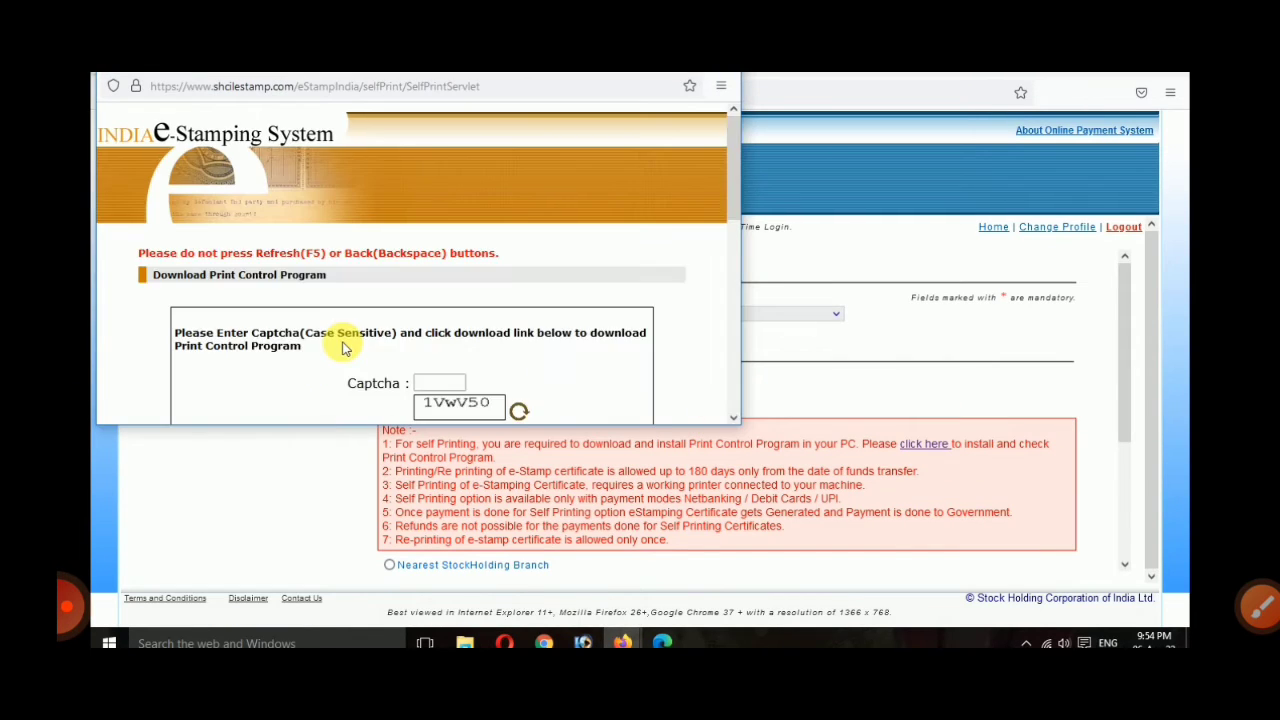
Step: Enter the captcha and download the Print Control Program, re-entering the captcha after rejection
scroll(560, 395, "down", 1)
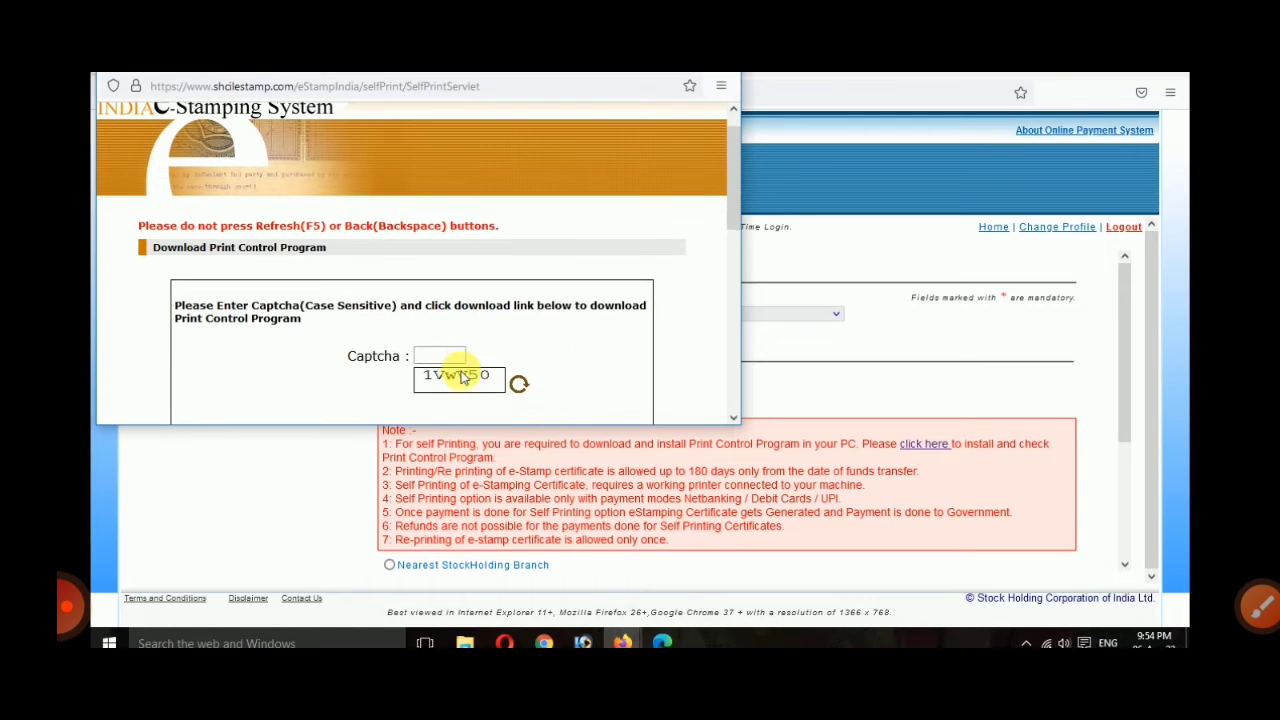
left_click(443, 355)
type("1")
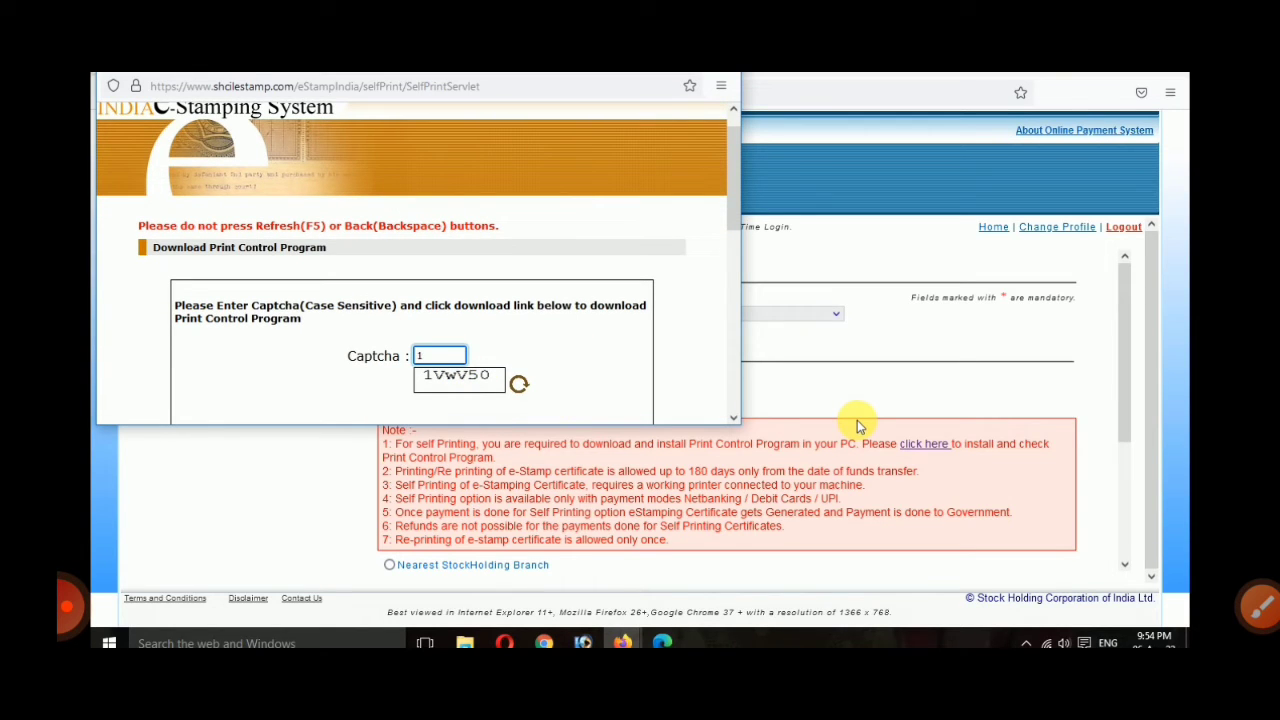
type("VwV50")
scroll(523, 320, "down", 3)
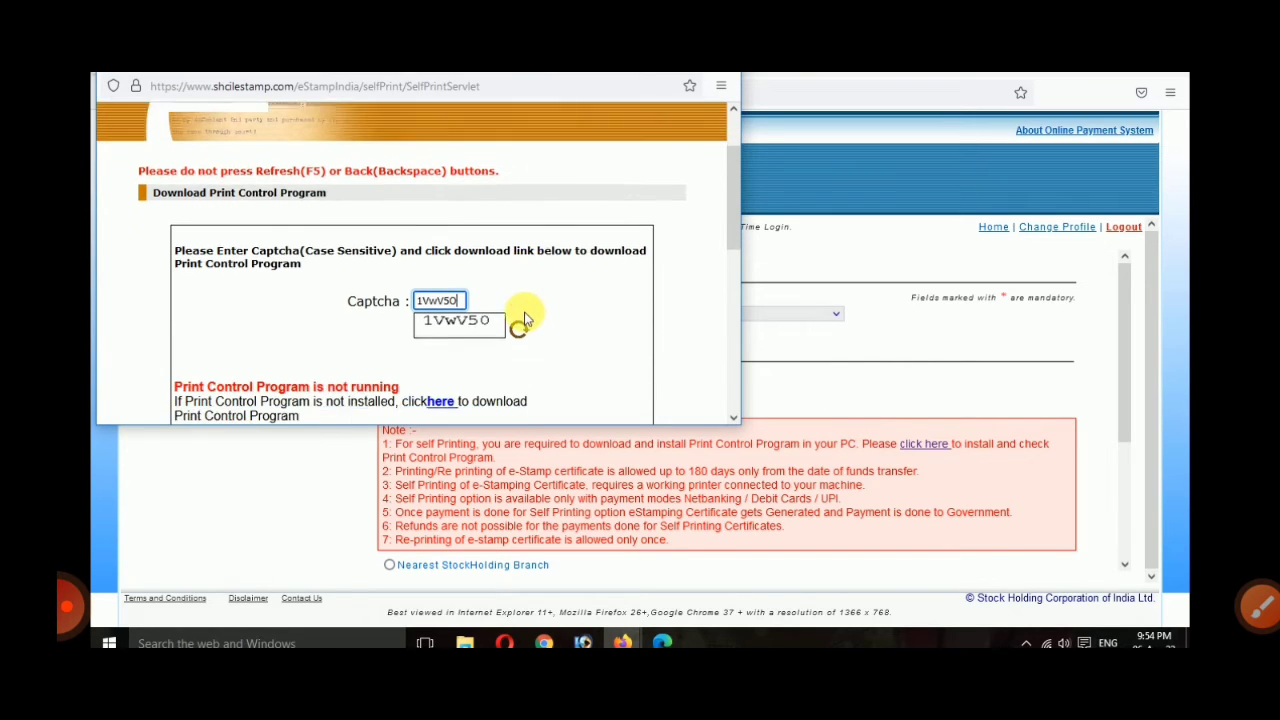
scroll(430, 312, "down", 1)
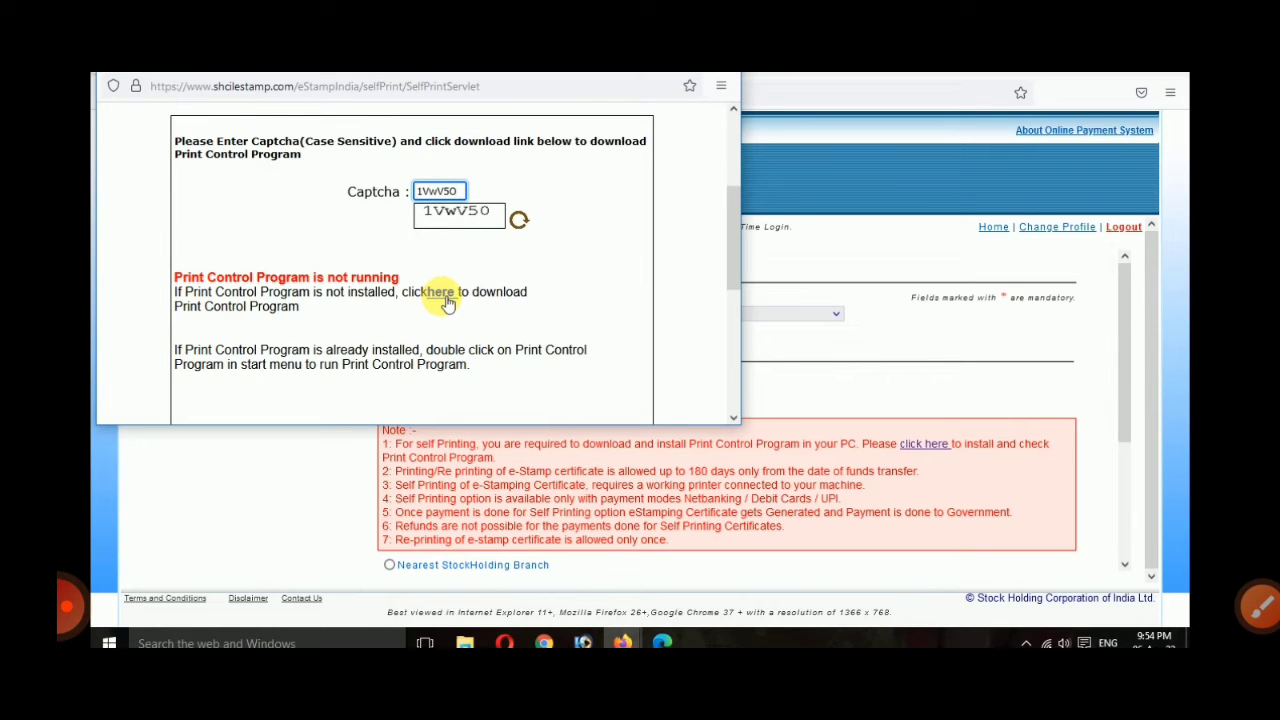
left_click(446, 298)
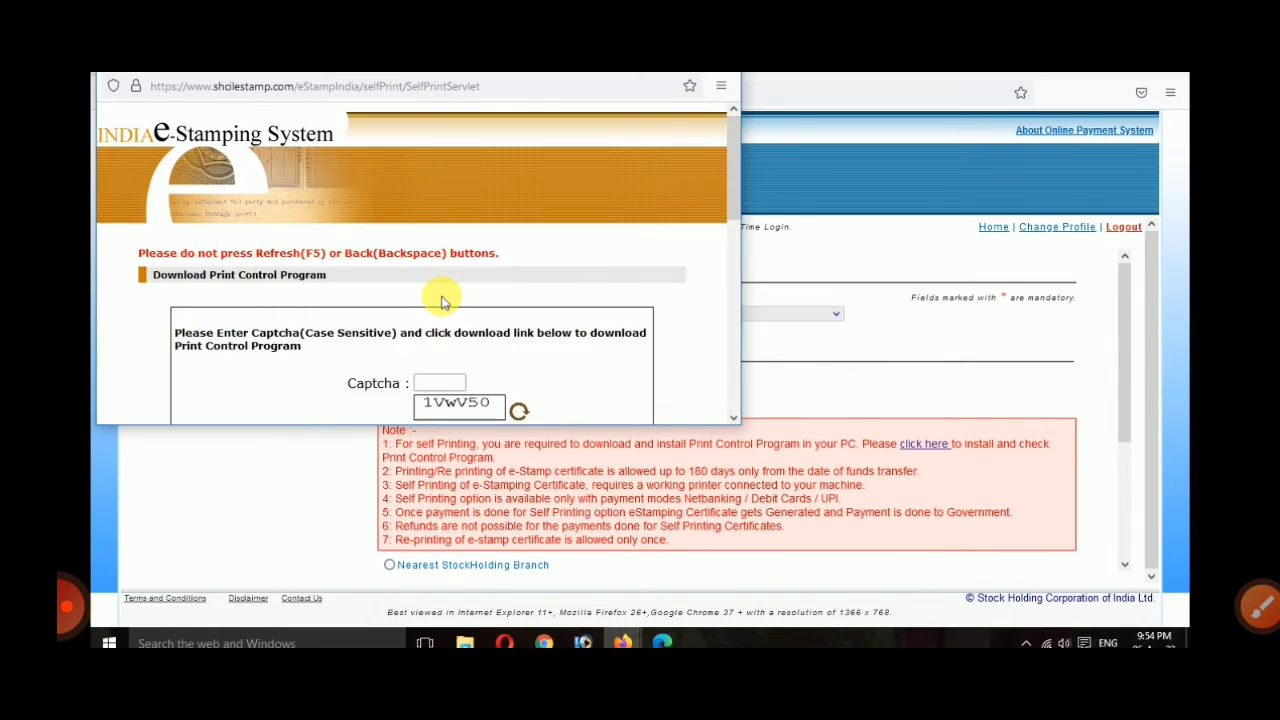
scroll(444, 302, "down", 2)
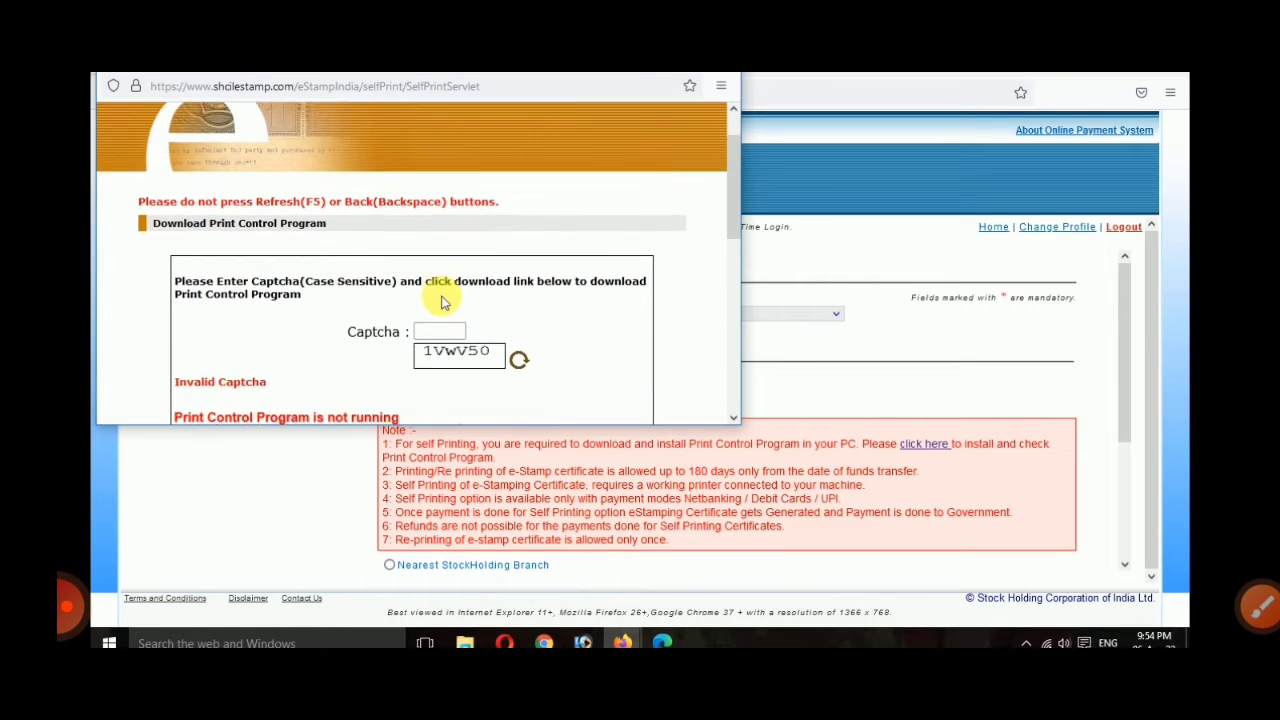
left_click(447, 302)
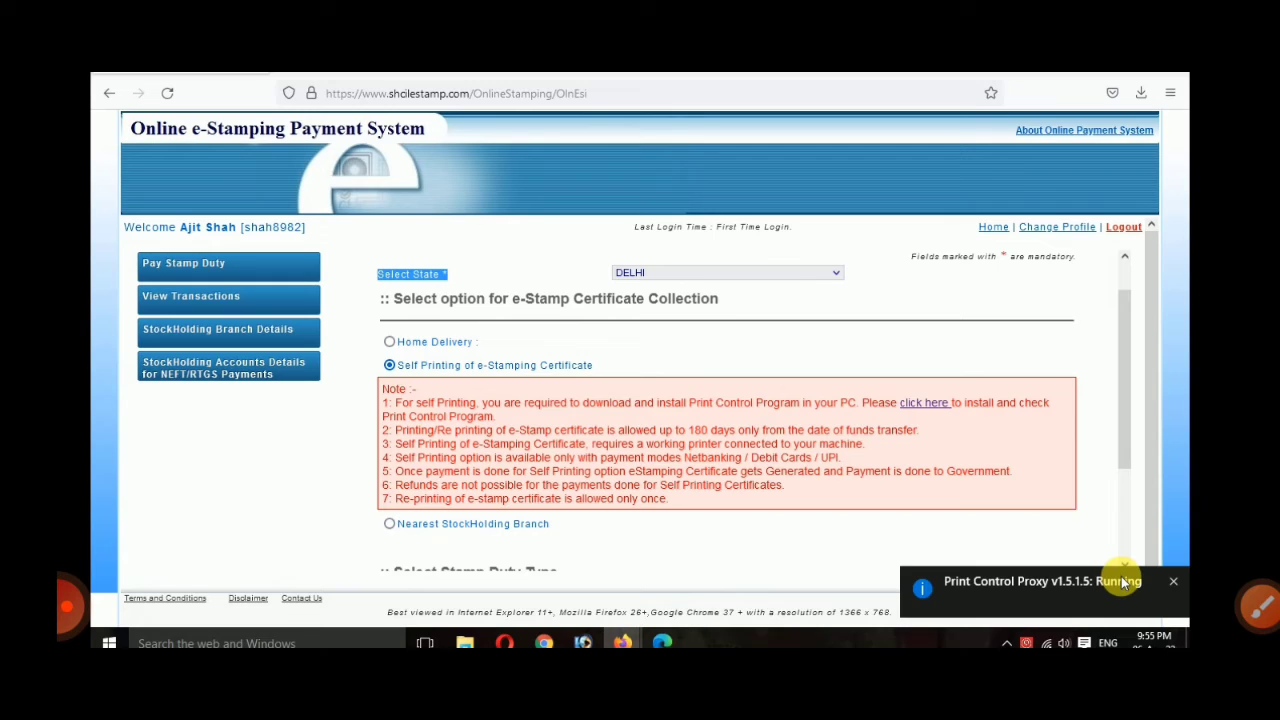
left_click(1260, 605)
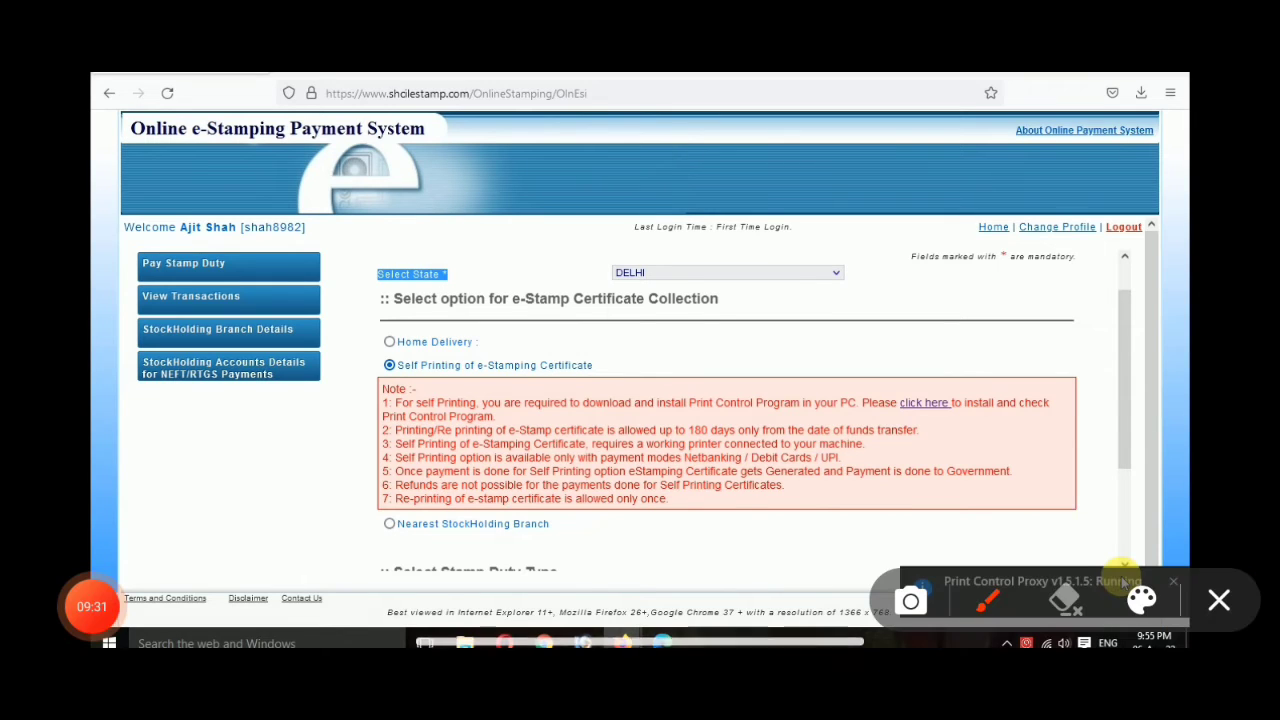
mouse_move(880, 360)
left_mouse_down()
mouse_move(975, 420)
mouse_move(905, 350)
left_mouse_up()
left_click(1218, 600)
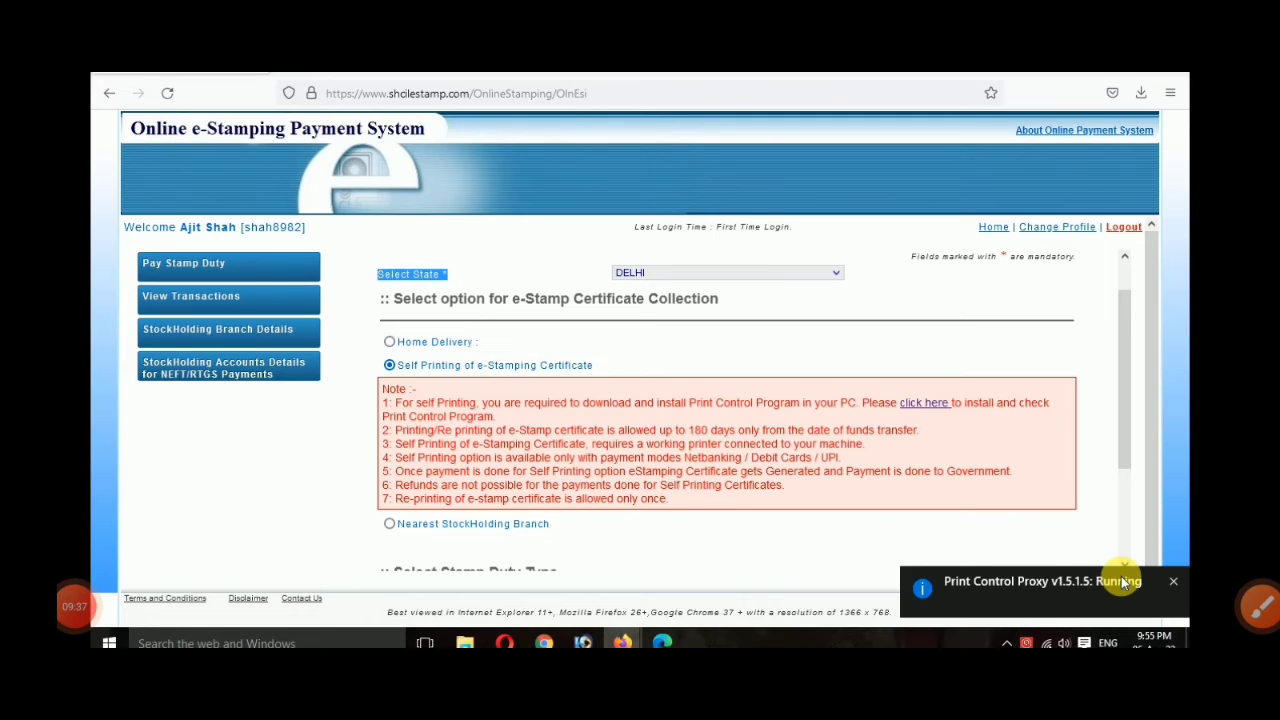
left_click(75, 606)
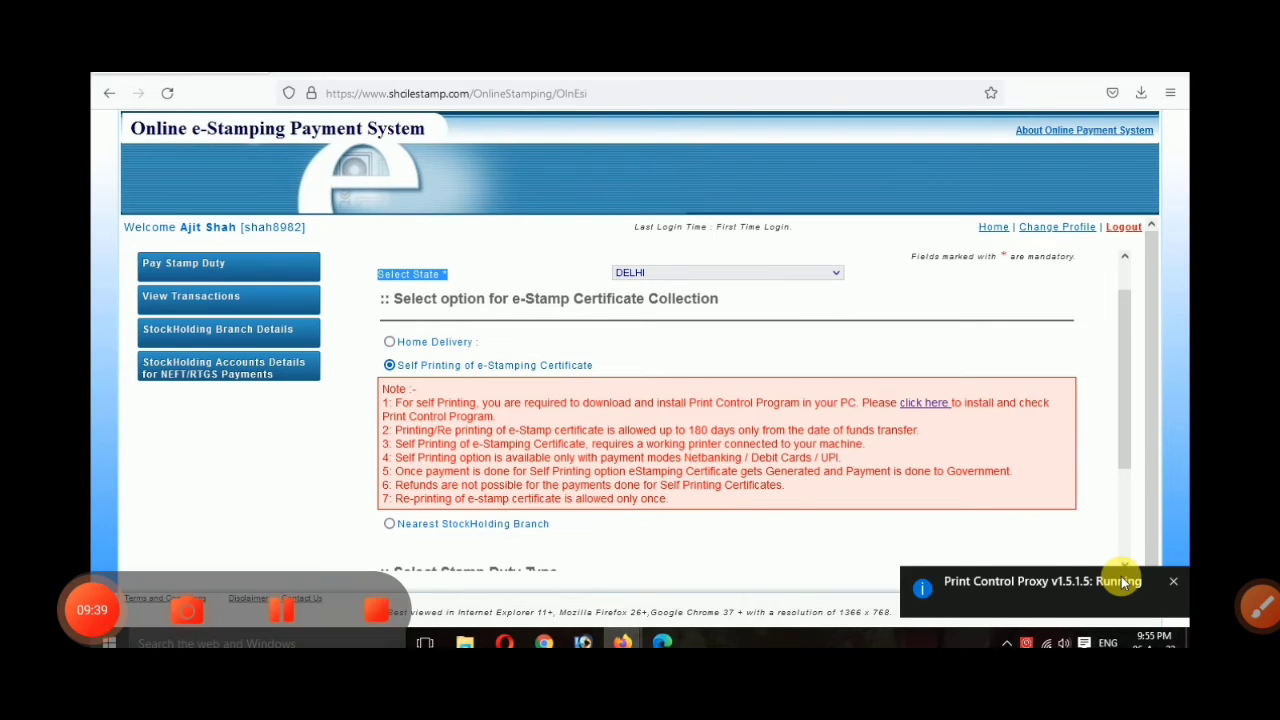
left_click(923, 402)
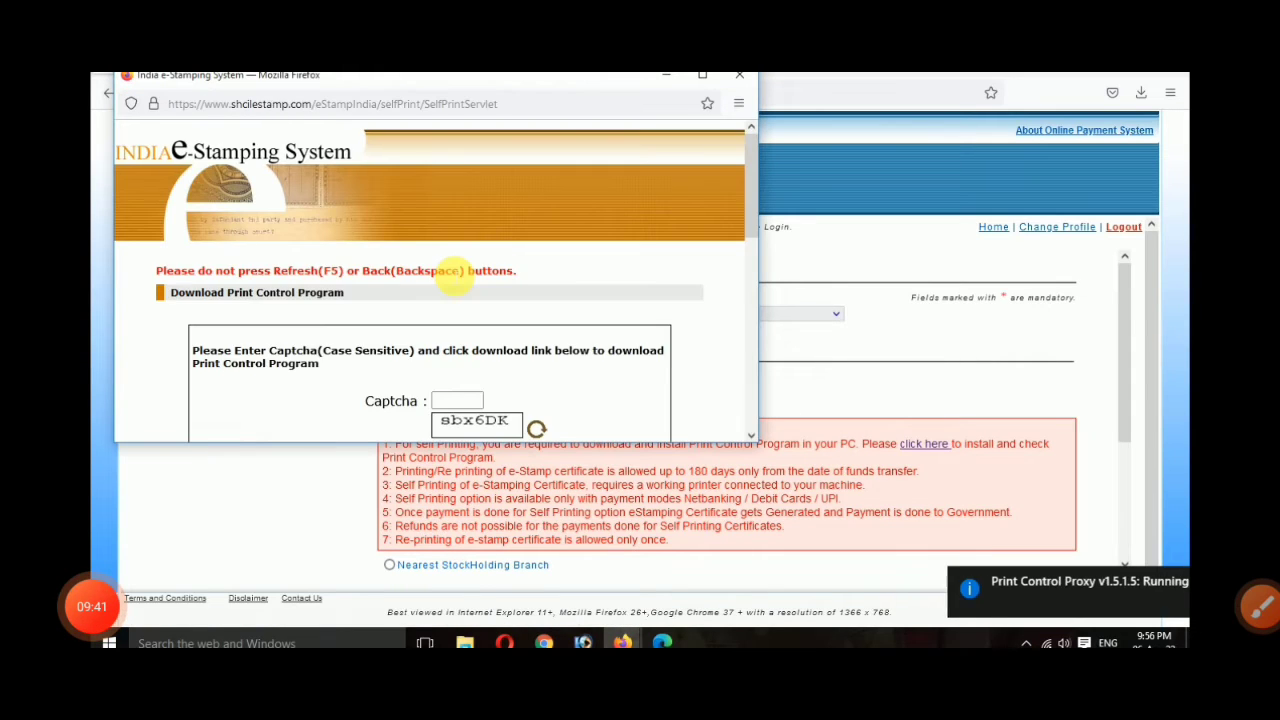
scroll(452, 278, "down", 1)
left_click_drag(751, 266, 758, 390)
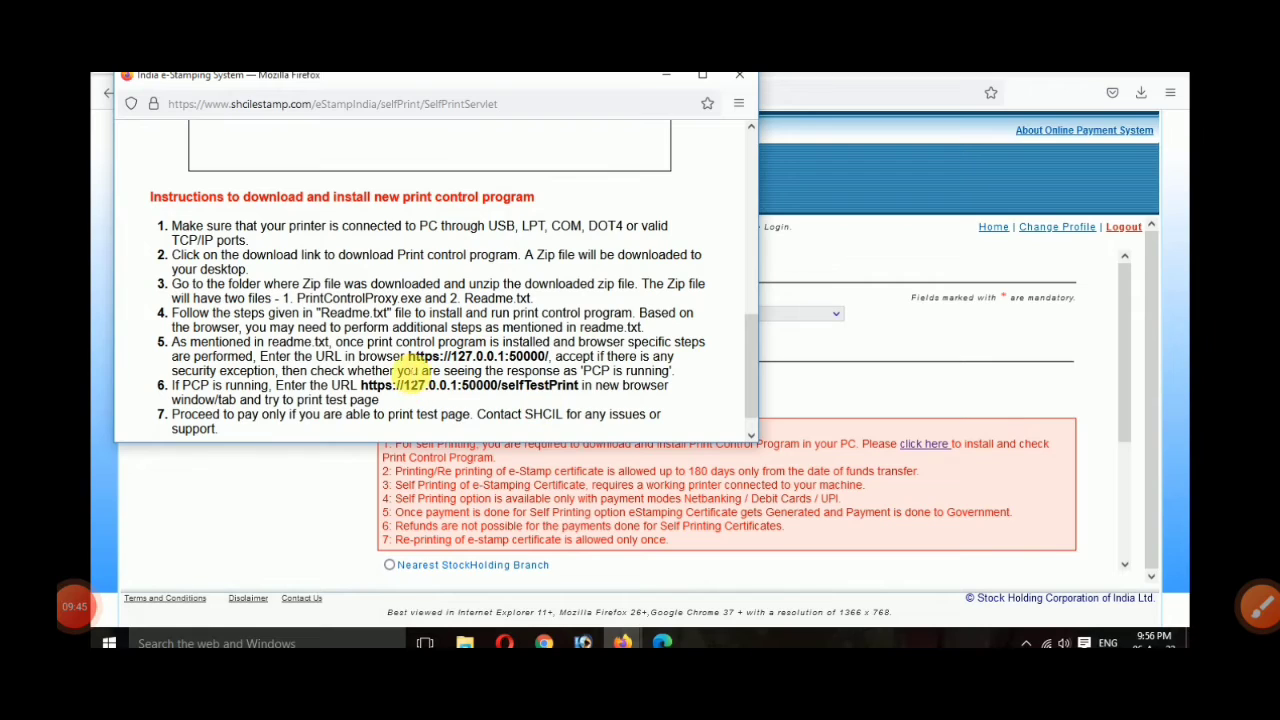
left_click_drag(407, 356, 548, 358)
key("ctrl+c")
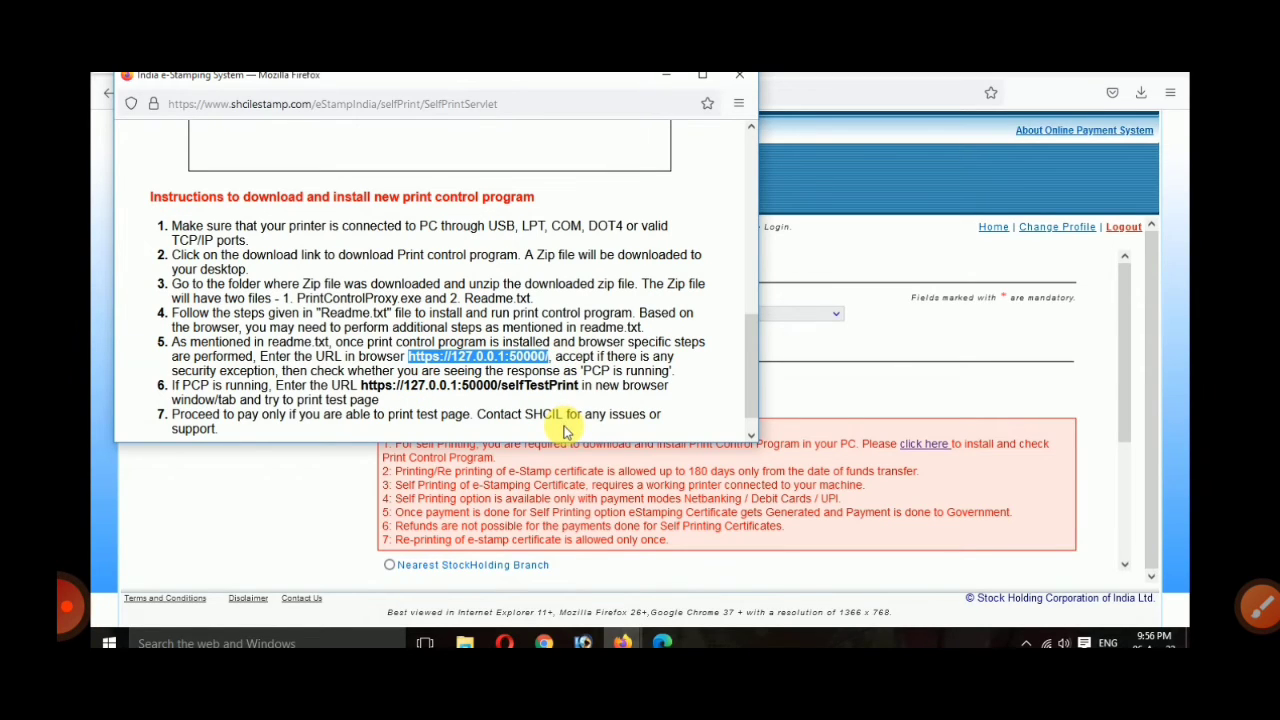
left_click(838, 345)
left_click(284, 60)
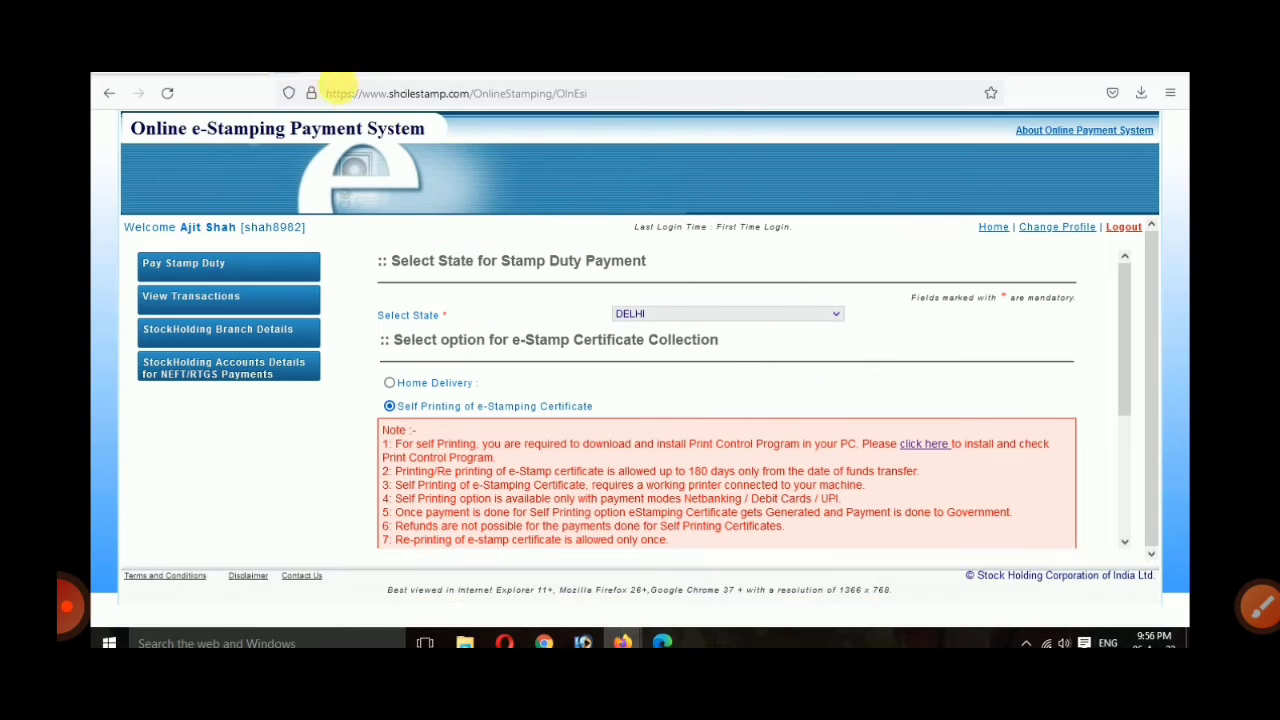
left_click(350, 96)
key("ctrl+v")
key("Return")
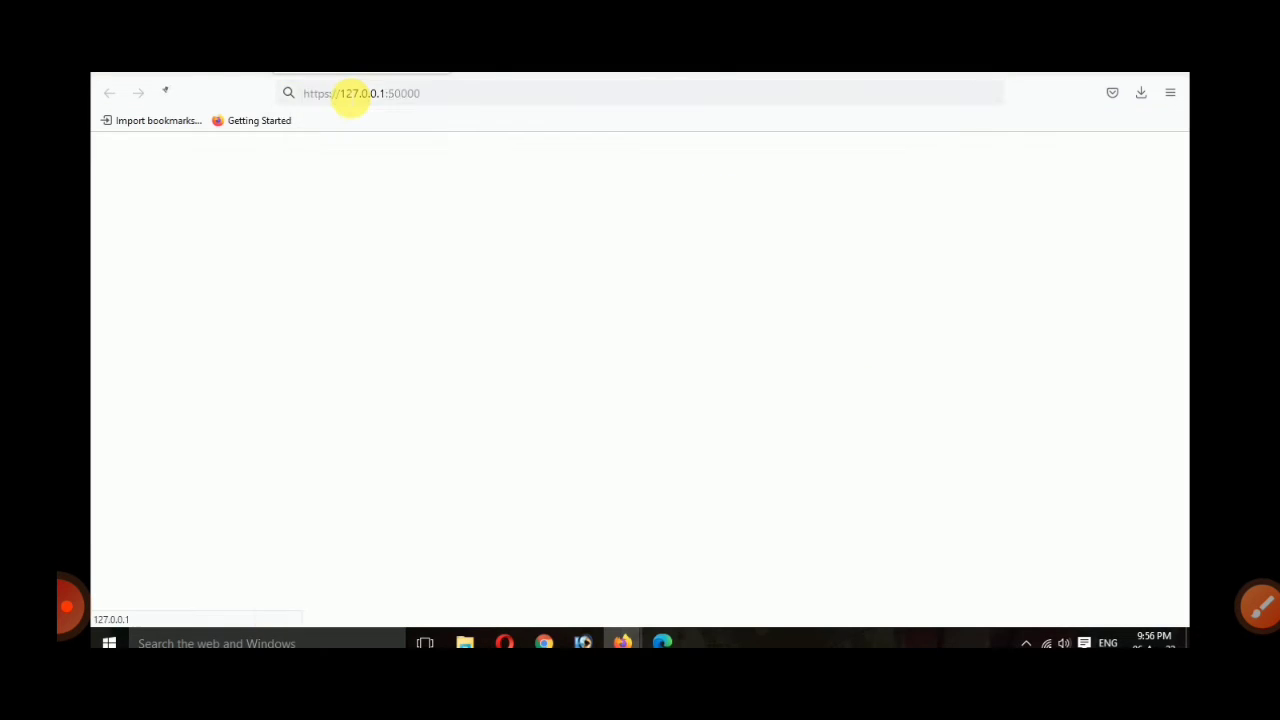
left_click_drag(93, 127, 198, 150)
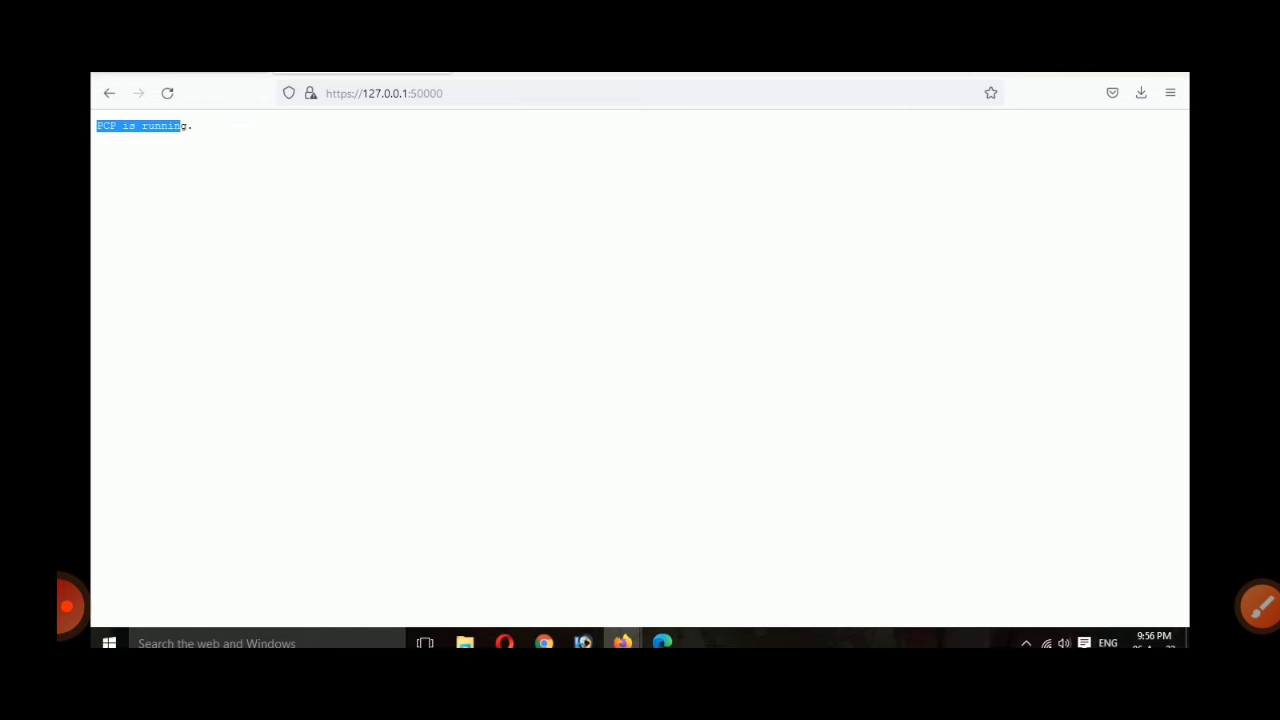
Step: Load the /selfTestPrint address and send the Print Test Page to a printer
left_click(171, 60)
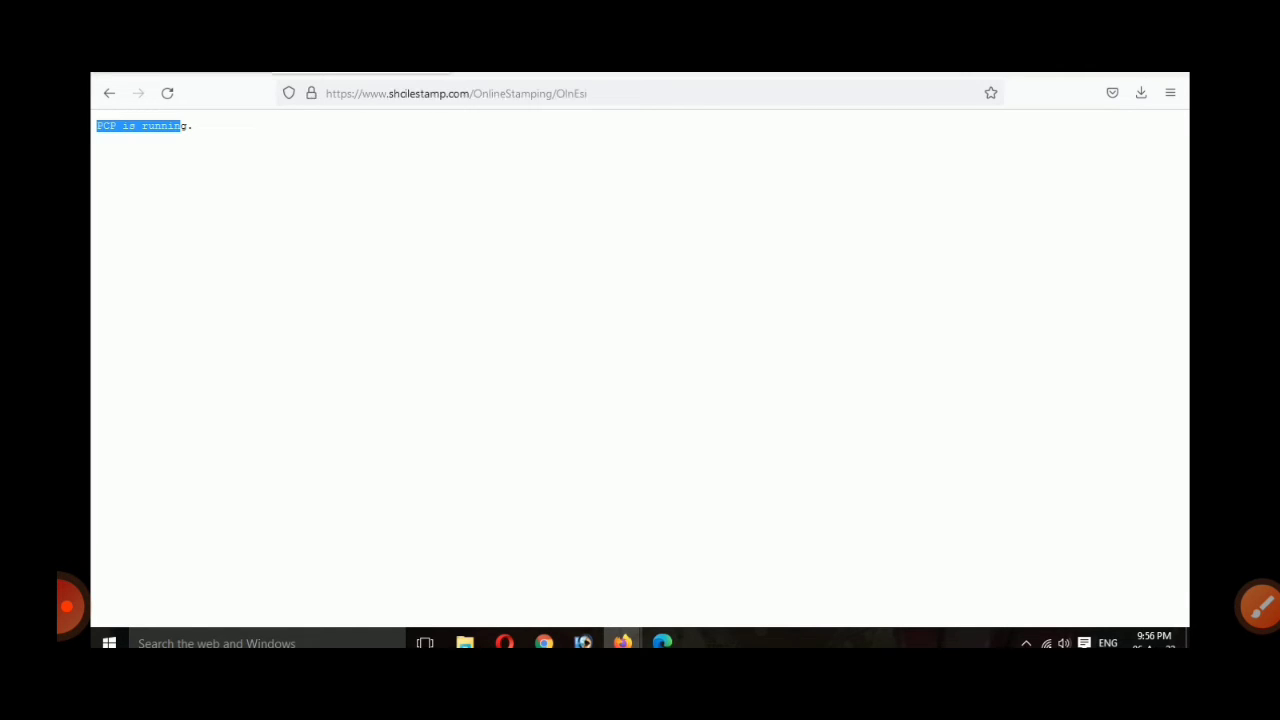
scroll(440, 398, "down", 2)
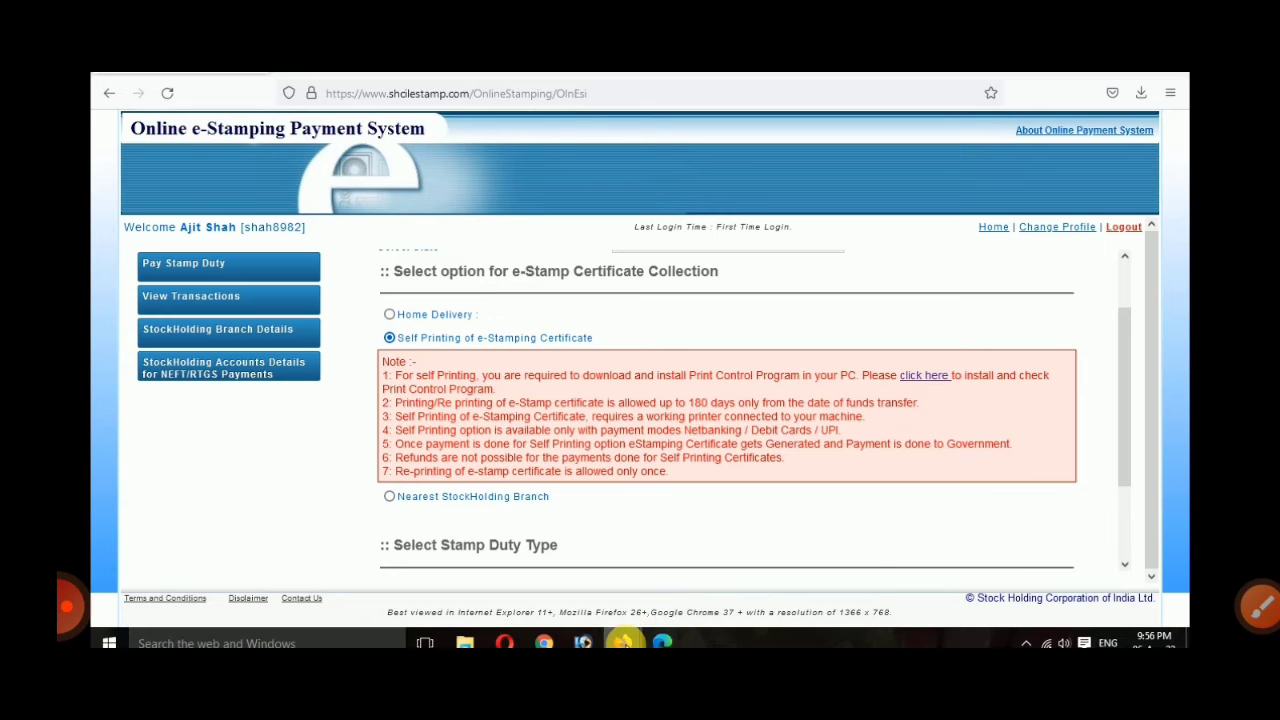
mouse_move(622, 643)
left_click(663, 600)
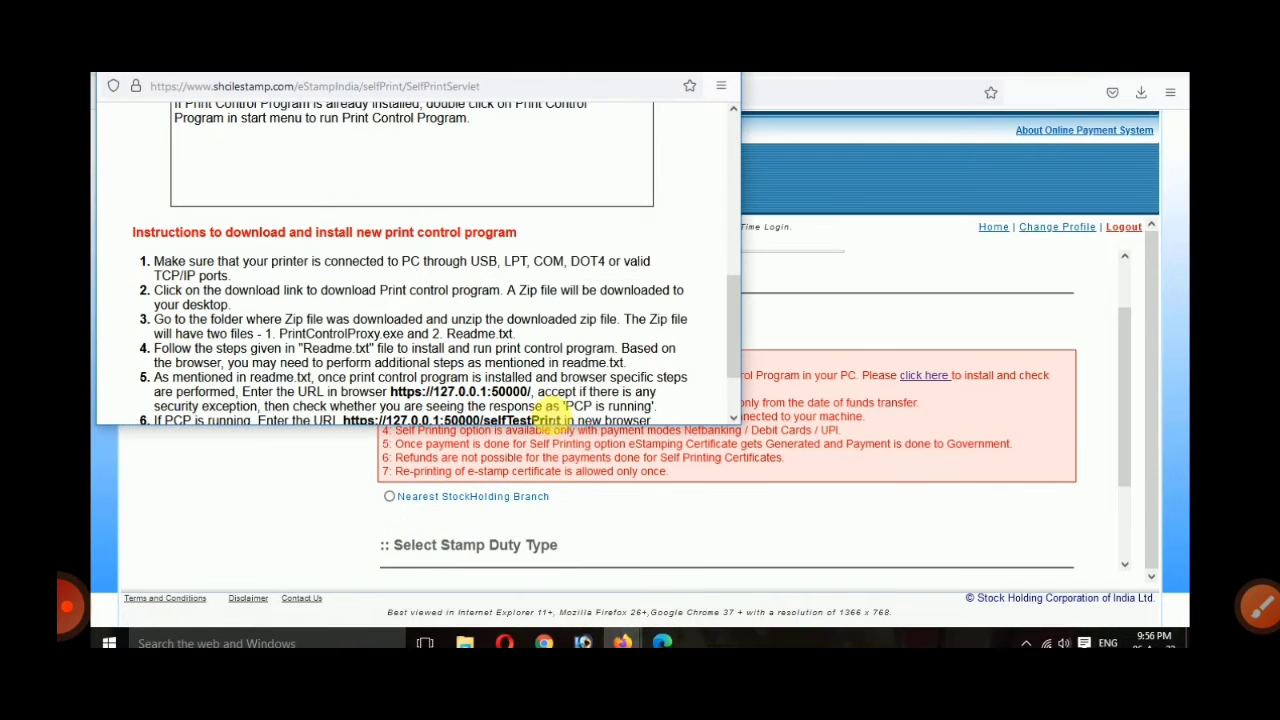
scroll(557, 405, "down", 1)
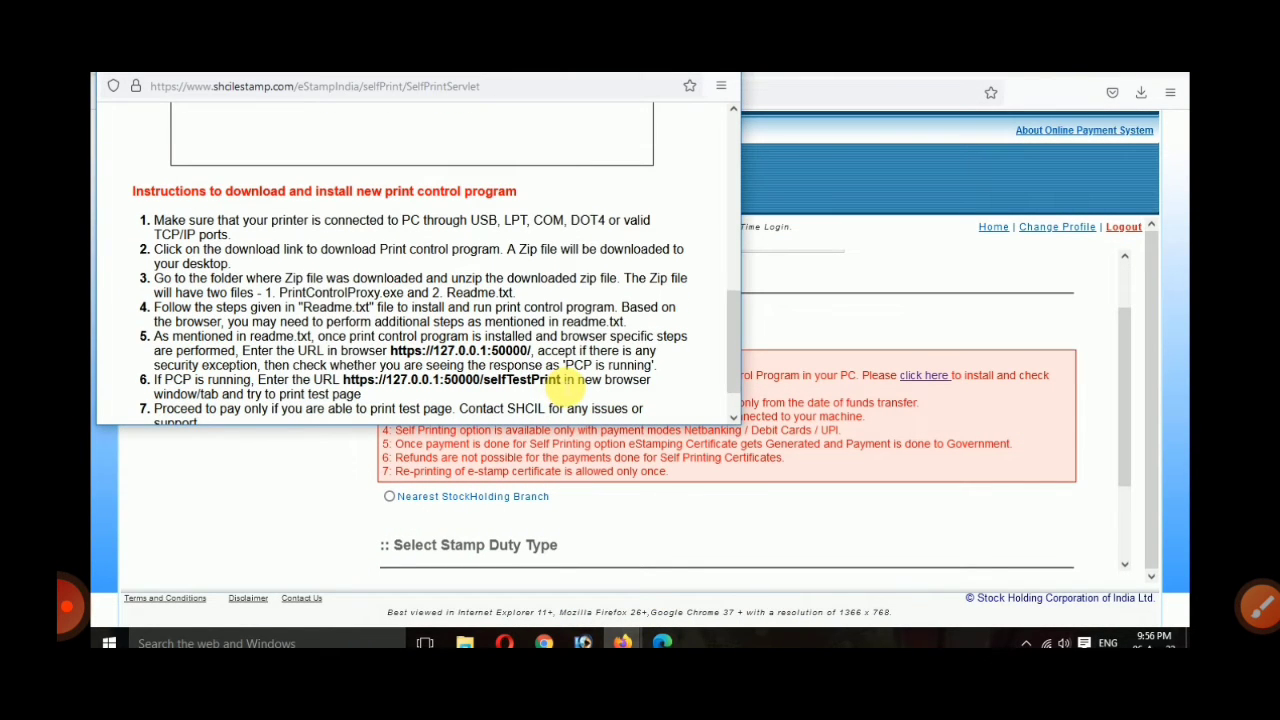
left_click_drag(566, 389, 346, 394)
key("ctrl+c")
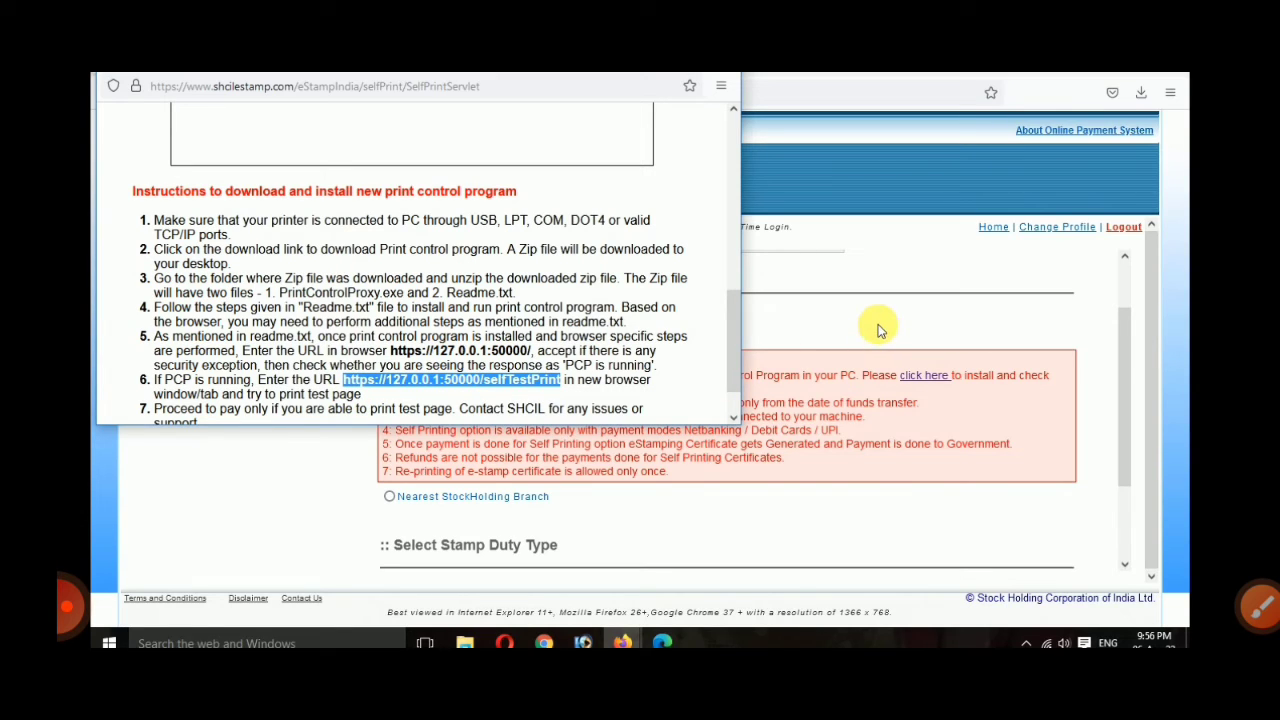
left_click(851, 266)
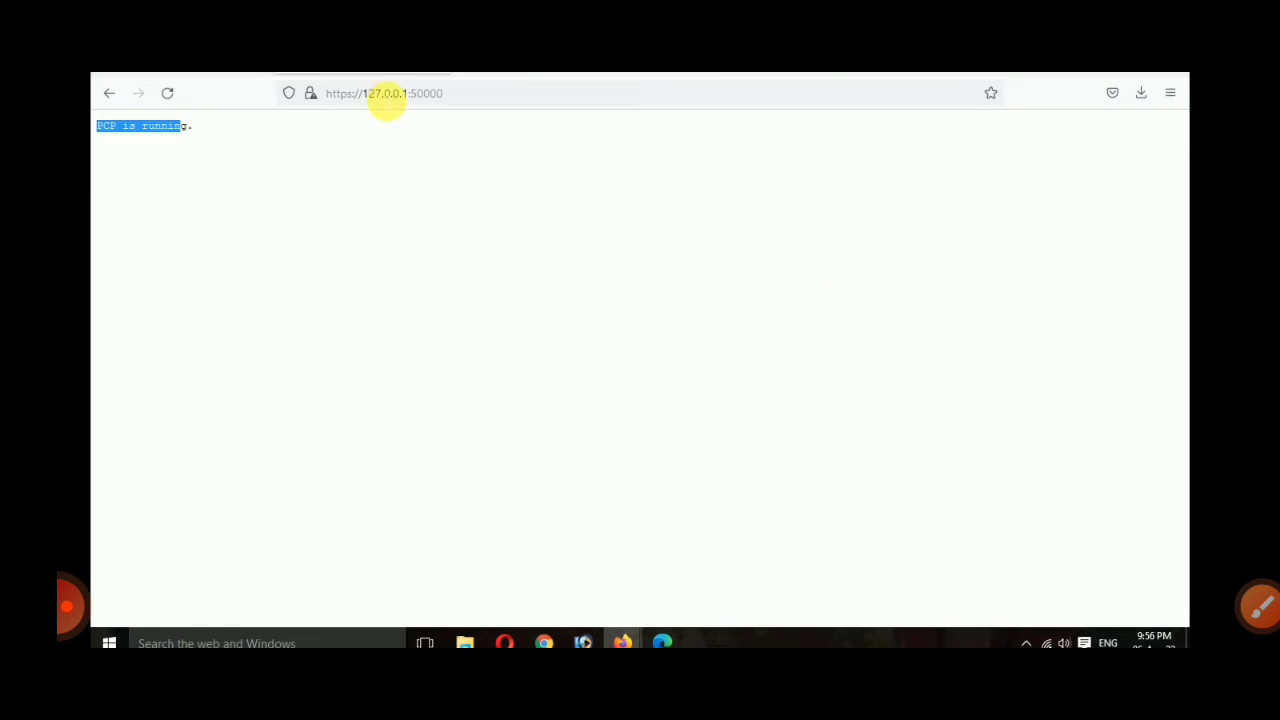
left_click(386, 93)
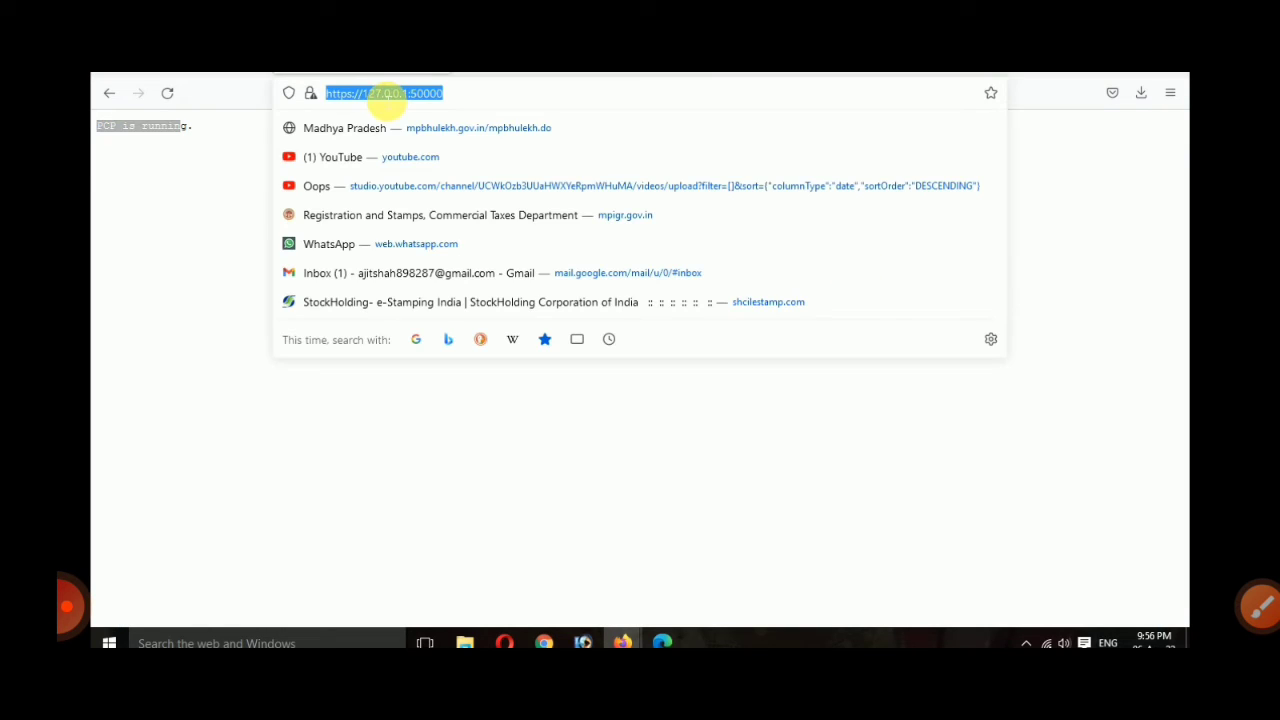
key("ctrl+v")
key("Return")
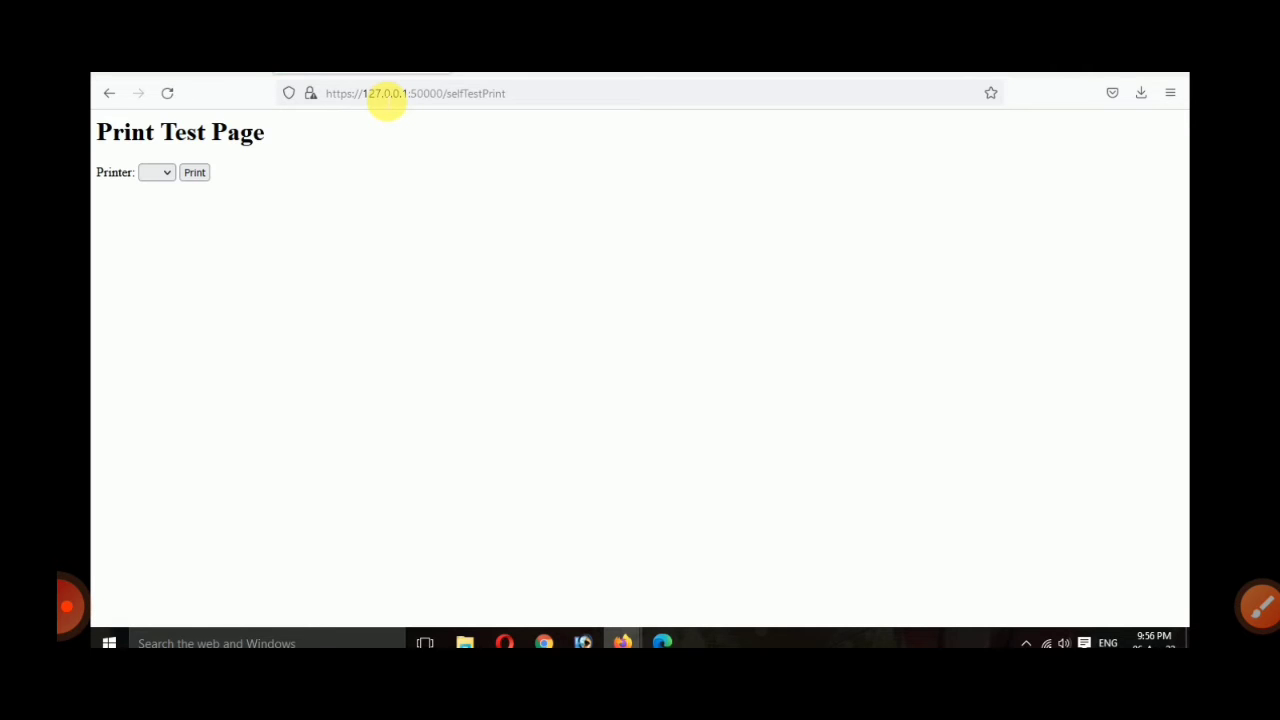
left_click(157, 174)
left_click(205, 175)
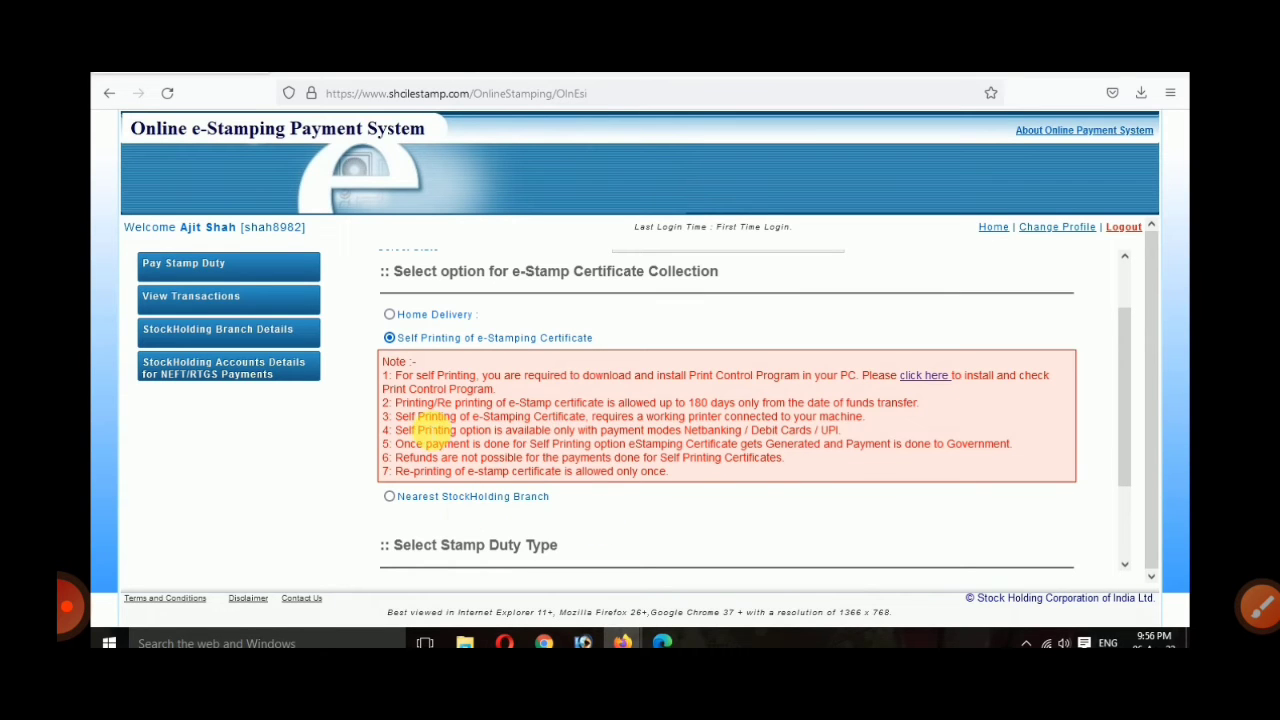
Step: Select Others and browse the list of registrable stamp duty types
scroll(420, 440, "down", 2)
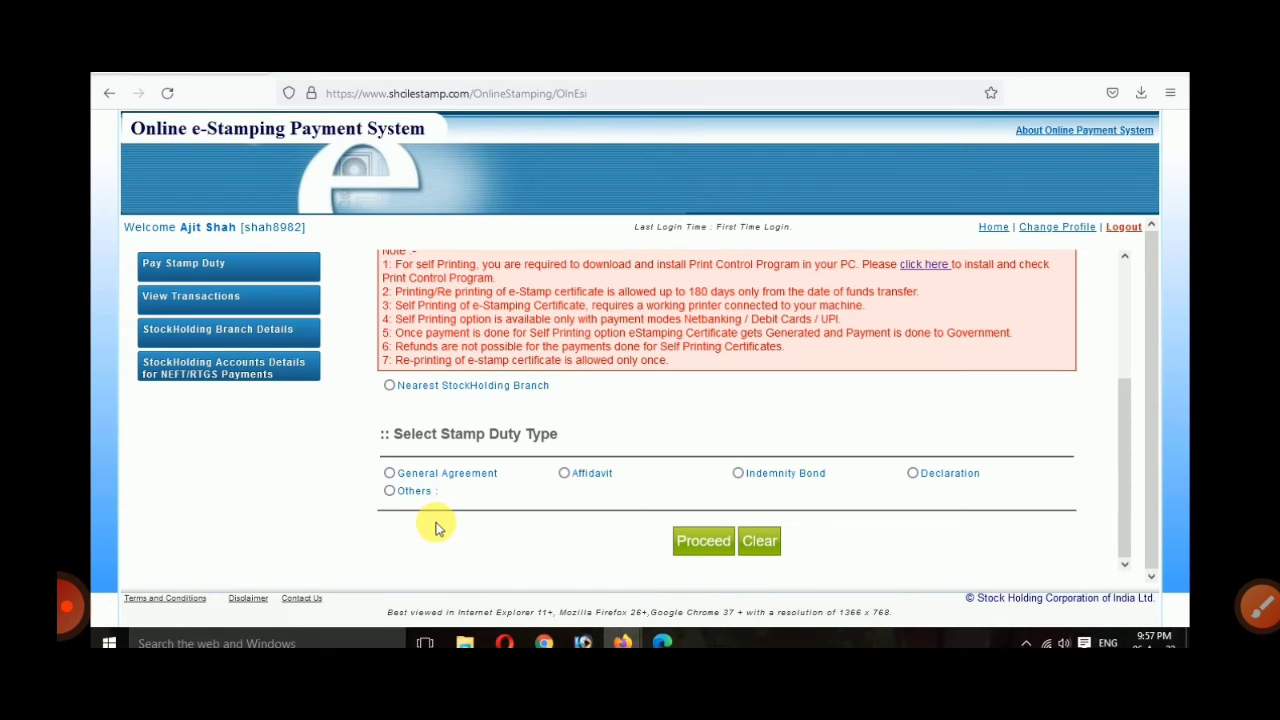
left_click(389, 491)
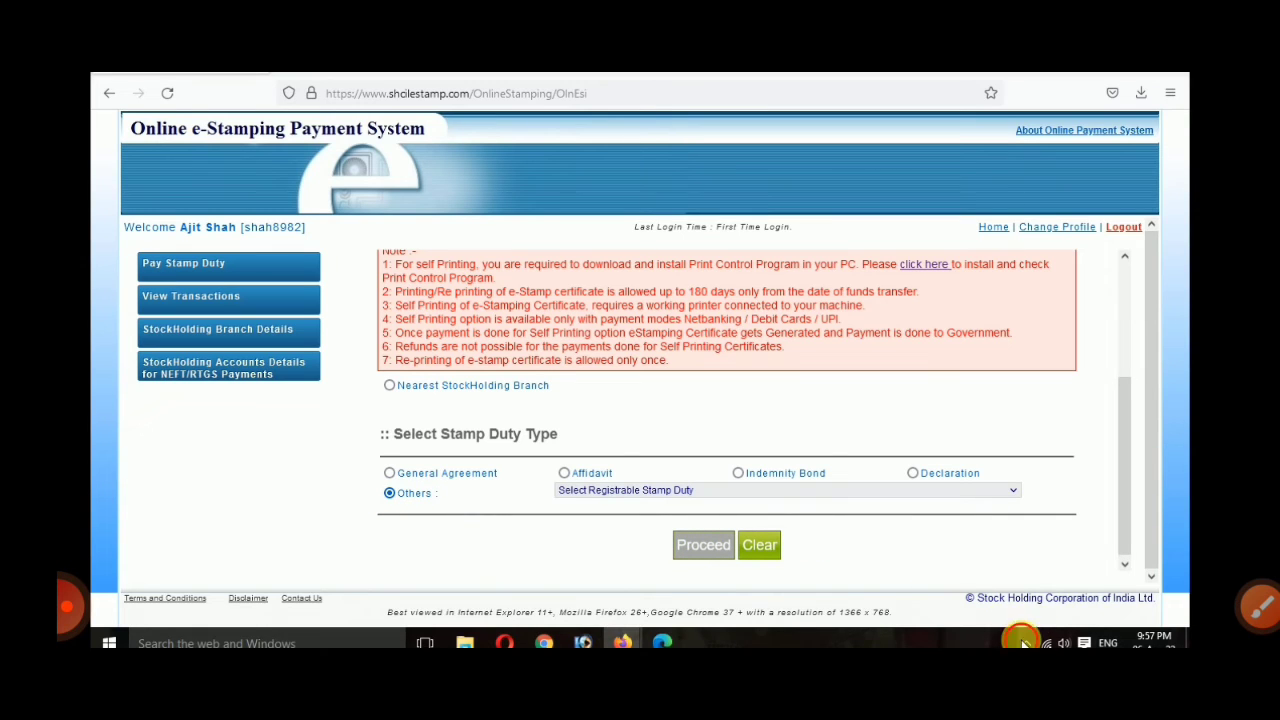
left_click(641, 491)
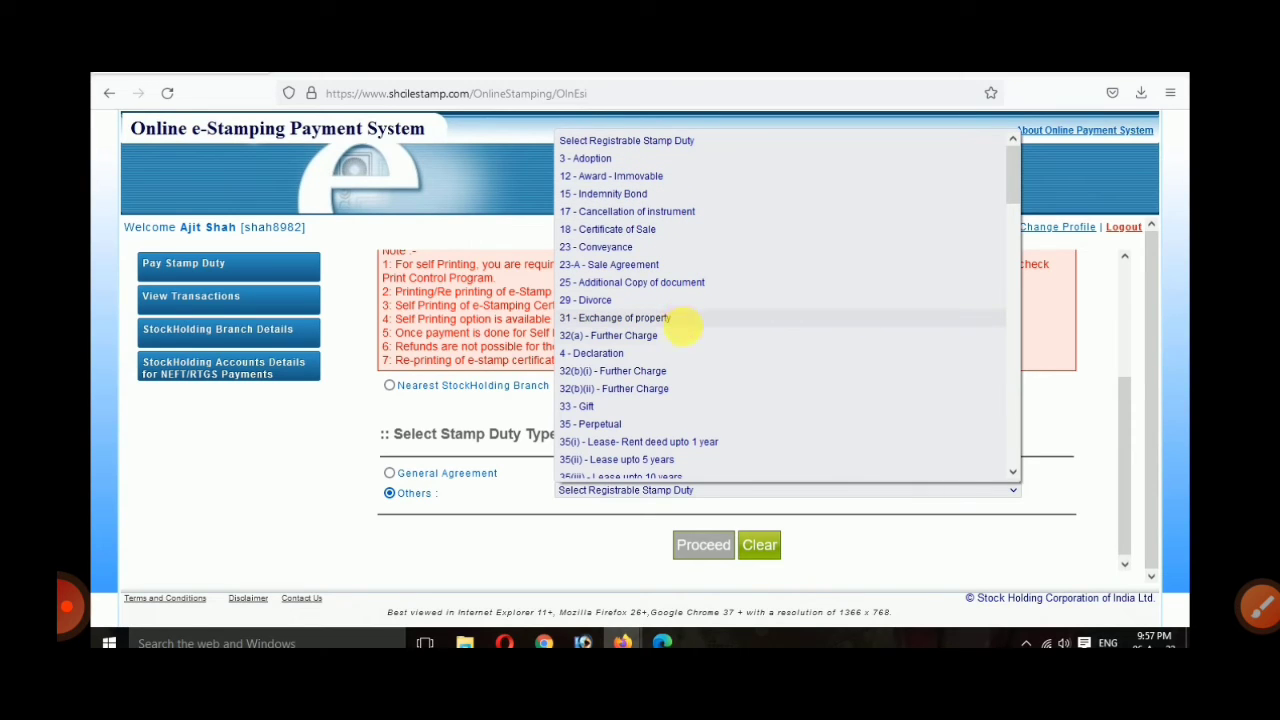
scroll(666, 443, "down", 5)
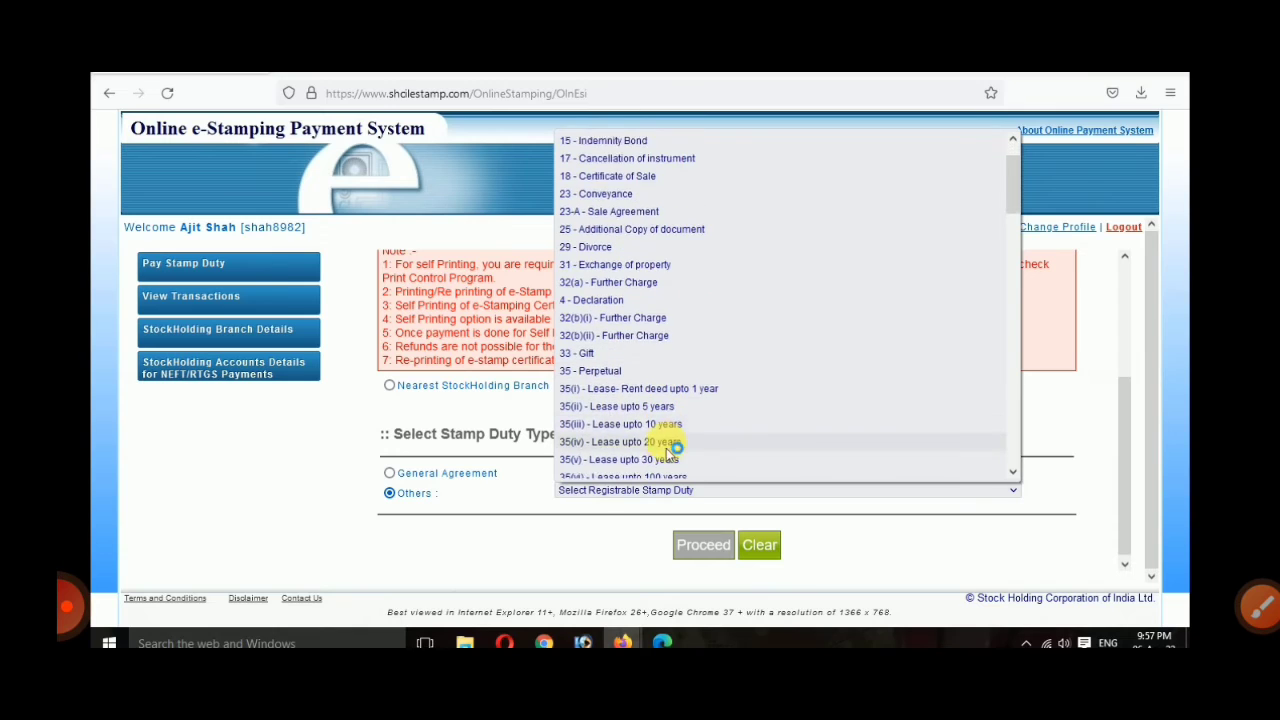
scroll(666, 458, "down", 1)
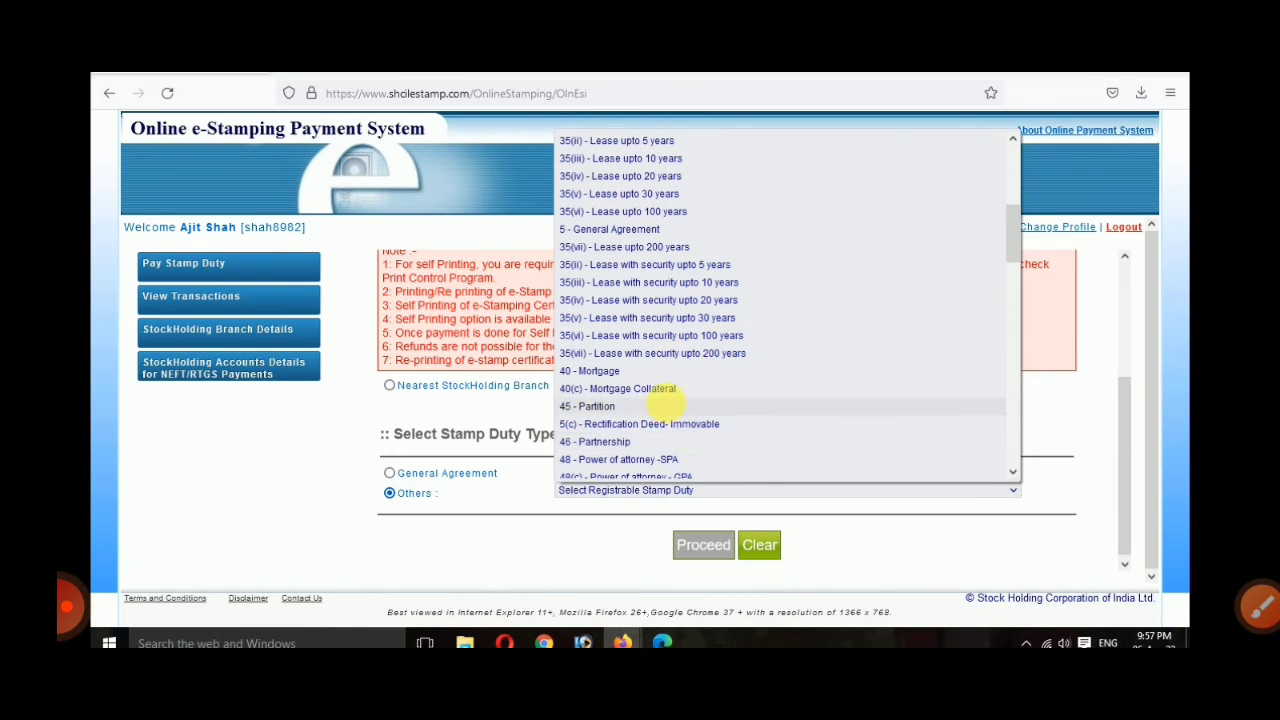
scroll(670, 407, "down", 3)
scroll(666, 404, "down", 4)
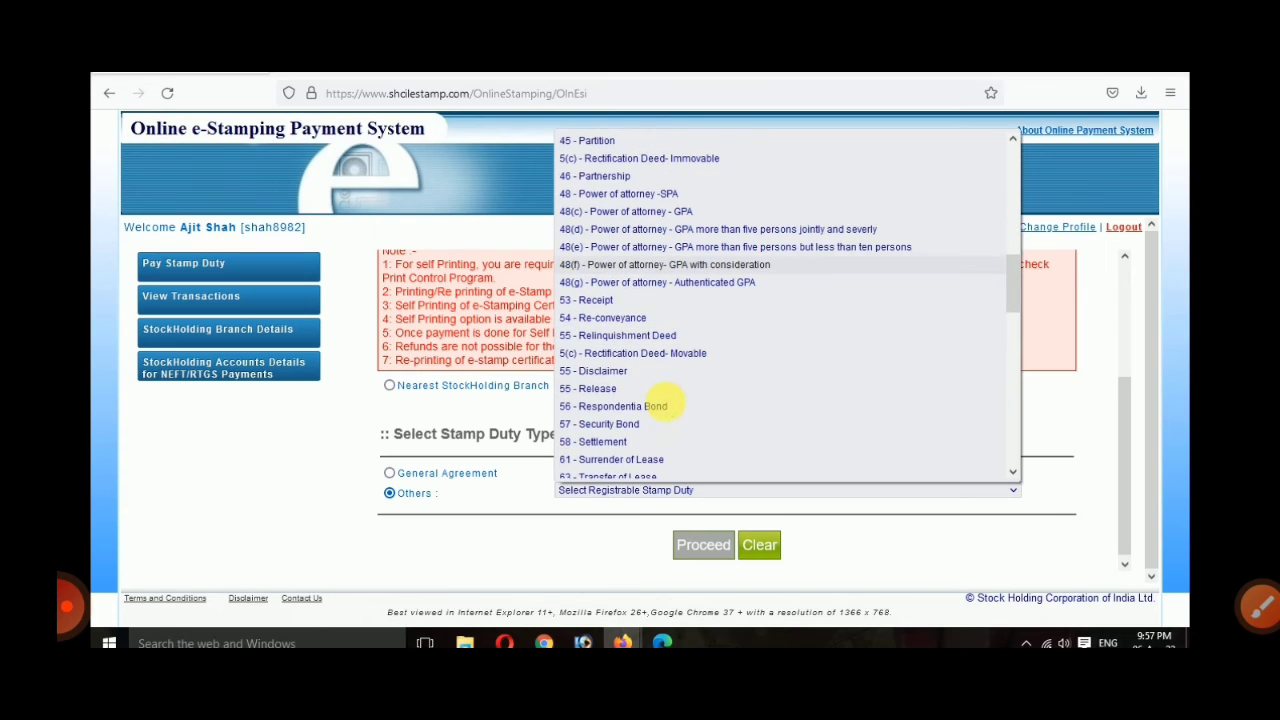
scroll(668, 430, "down", 1)
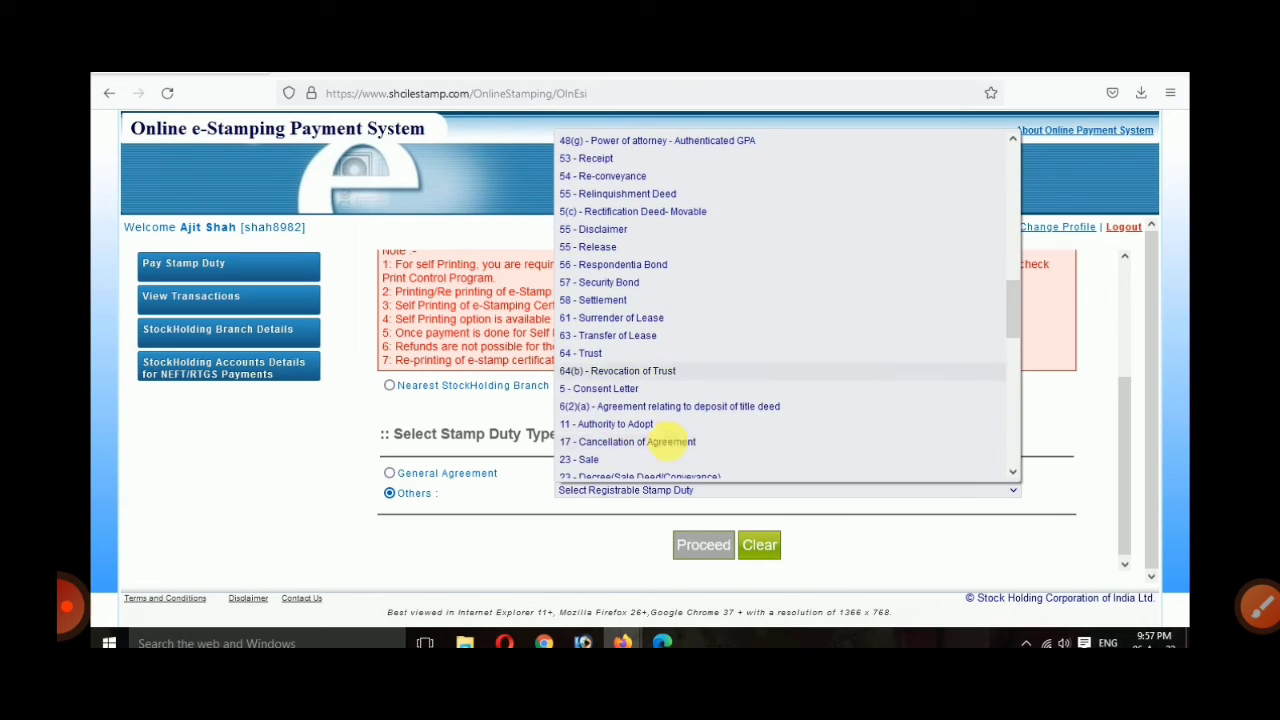
left_click_drag(1017, 303, 1014, 434)
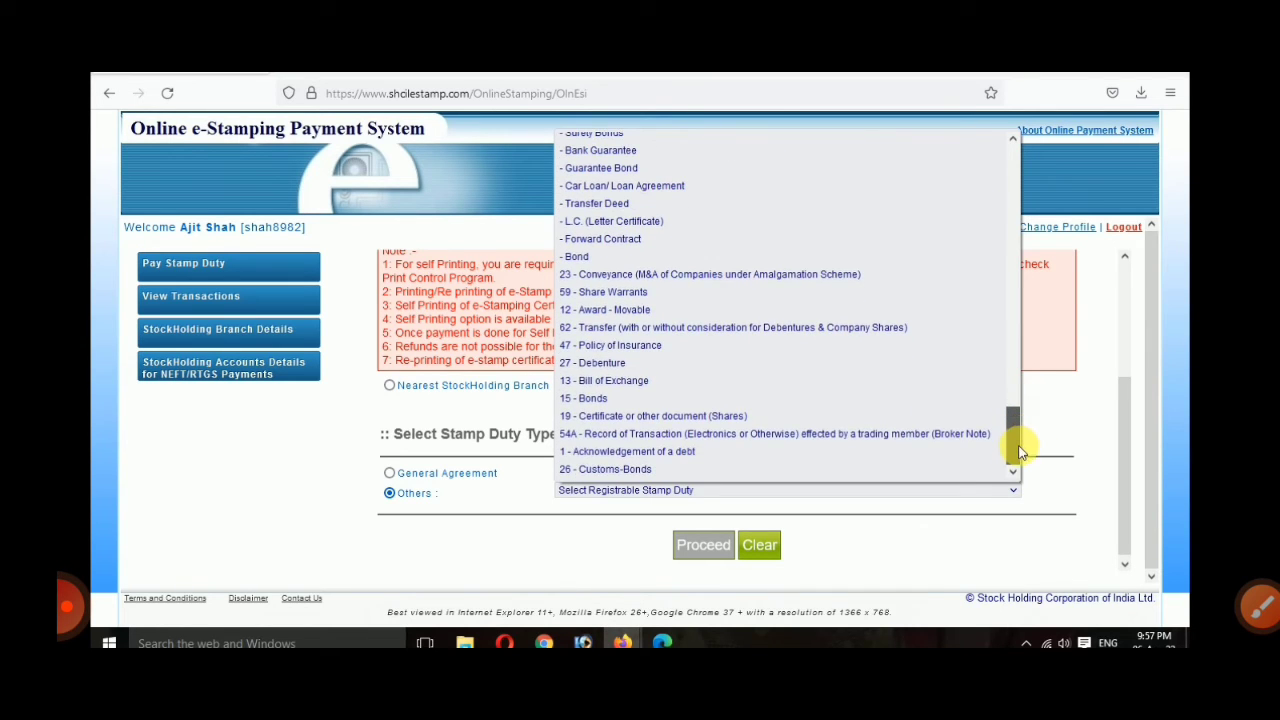
Step: Close the list, pick Affidavit and proceed to the 4 - Affidavit submission form
left_click(553, 492)
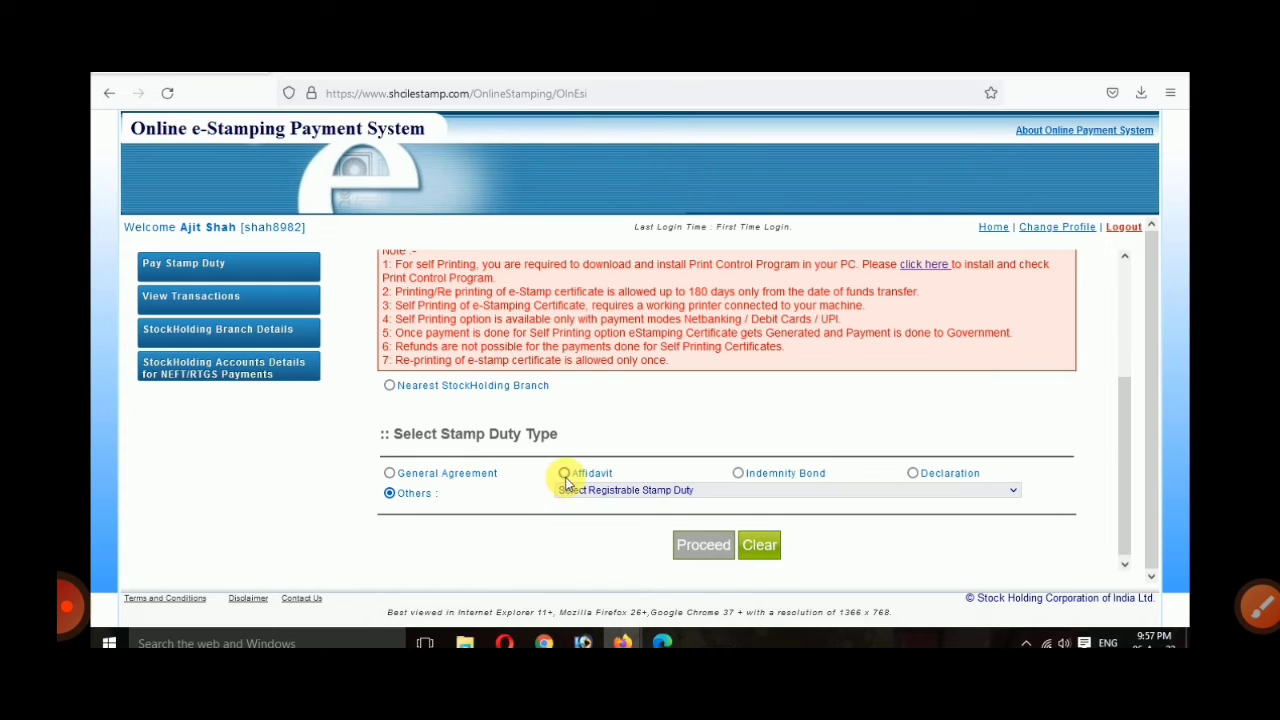
left_click(564, 473)
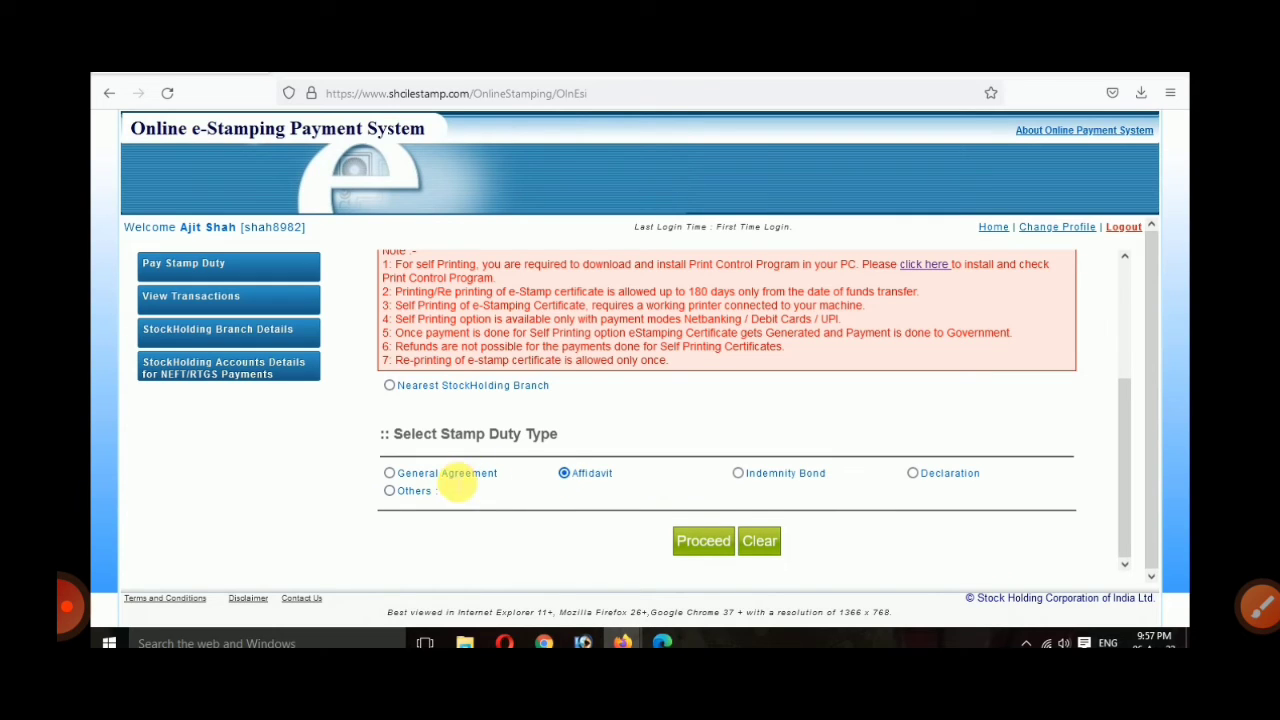
left_click(690, 550)
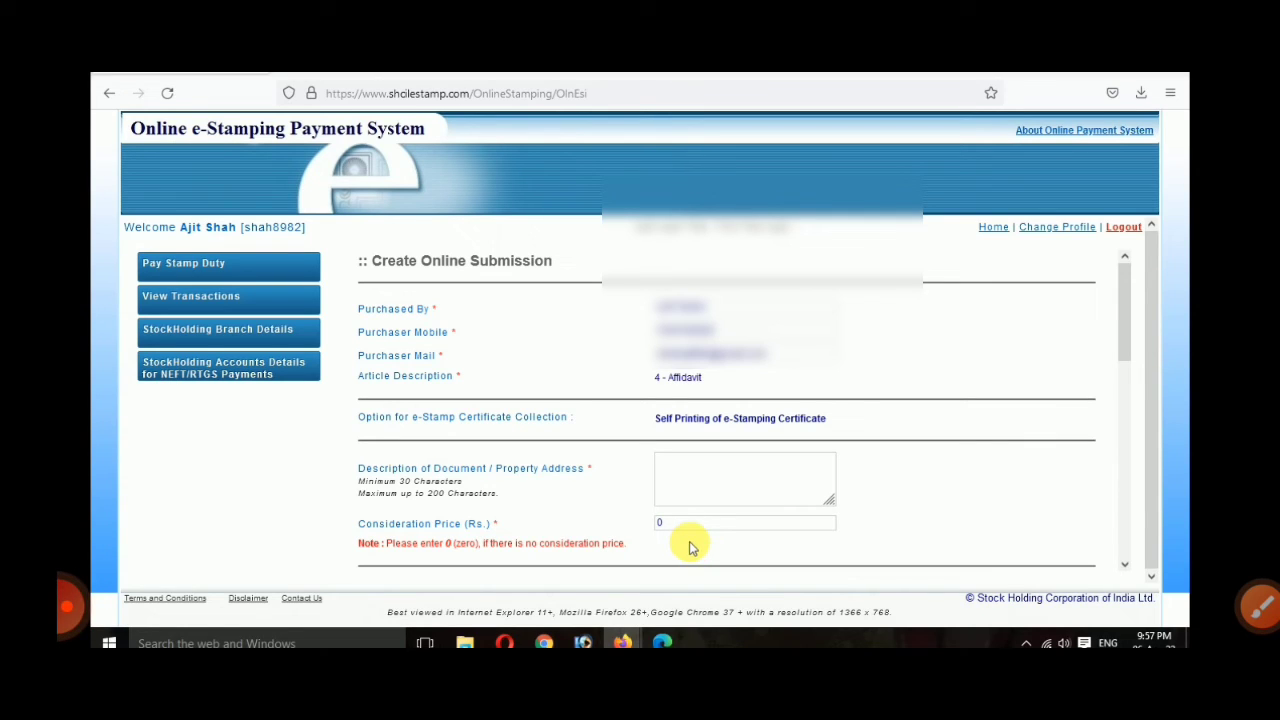
Step: Enter 'SELF AFFIDAVIT CRATE AFFIDAVIT' as the document description, keeping consideration price 0
left_click(684, 475)
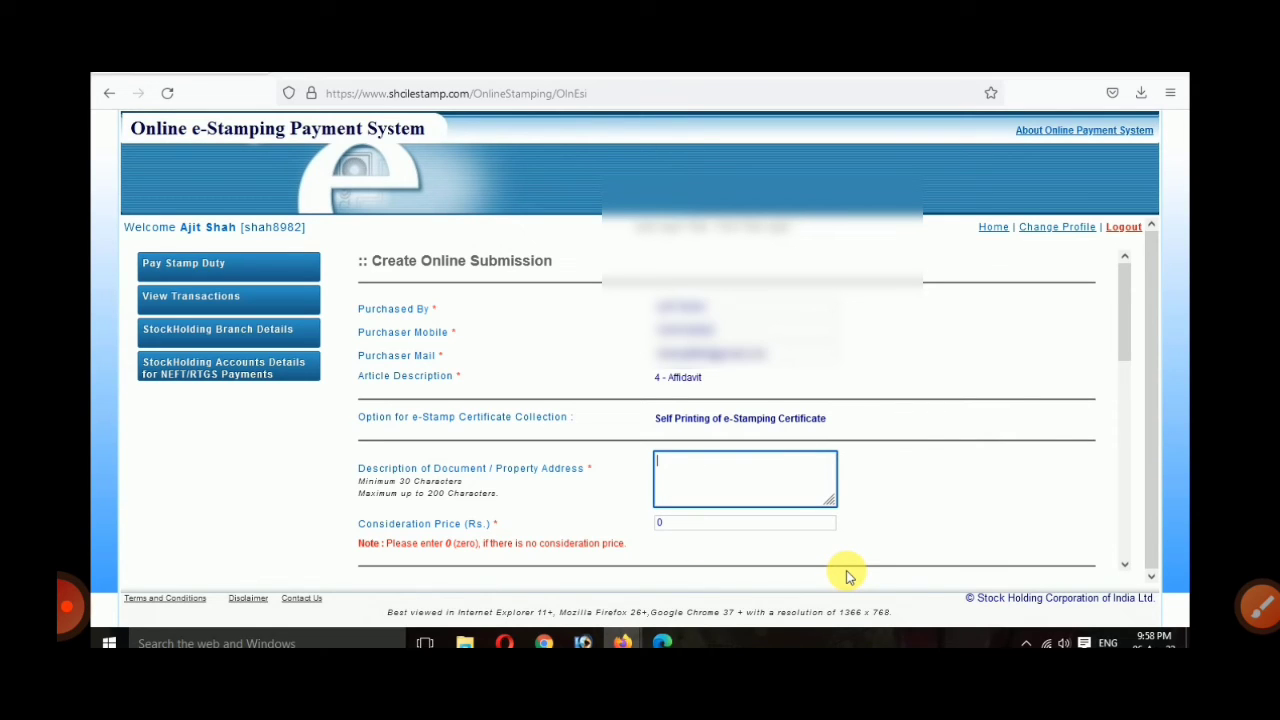
type("AFFIDAVIT")
key("Left")
key("Left")
key("Left")
key("Left")
key("Left")
key("Left")
key("Left")
key("Left")
key("Left")
type("SELF")
key("Right")
key("Right")
key("Right")
key("Right")
key("Right")
key("Right")
key("Right")
key("Right")
type("REG")
key("BackSpace")
key("BackSpace")
key("BackSpace")
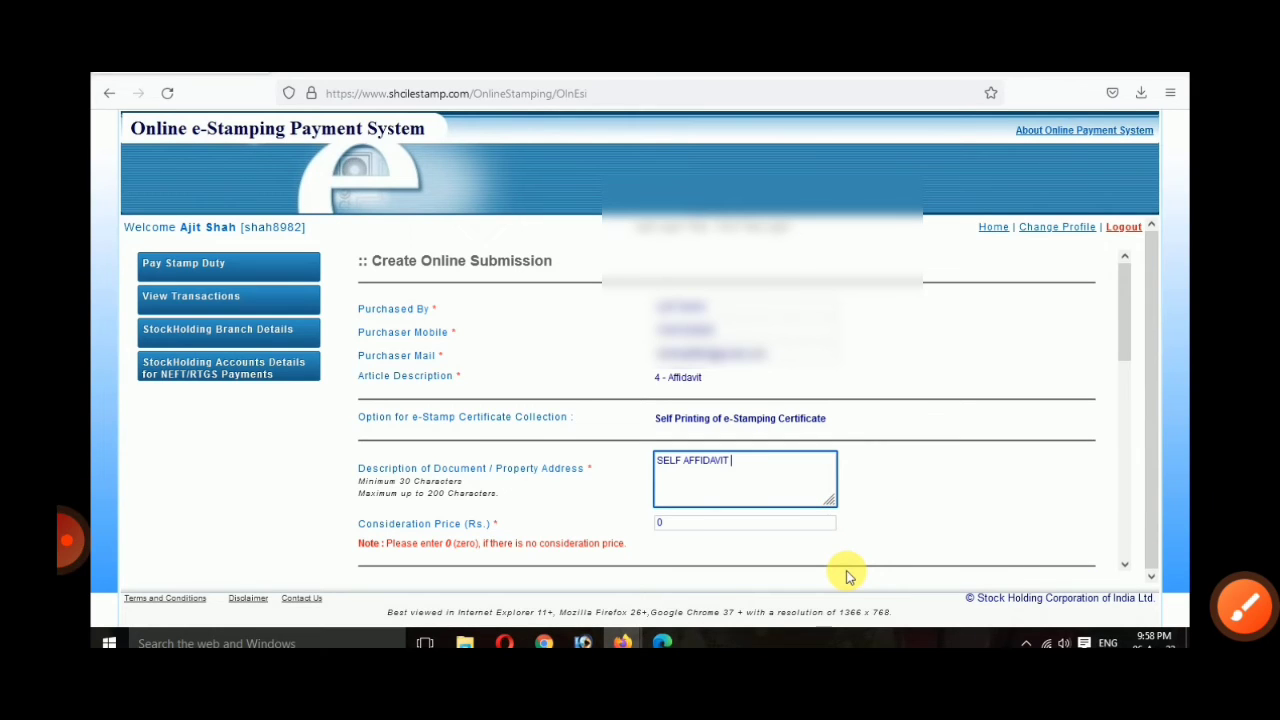
scroll(683, 385, "down", 3)
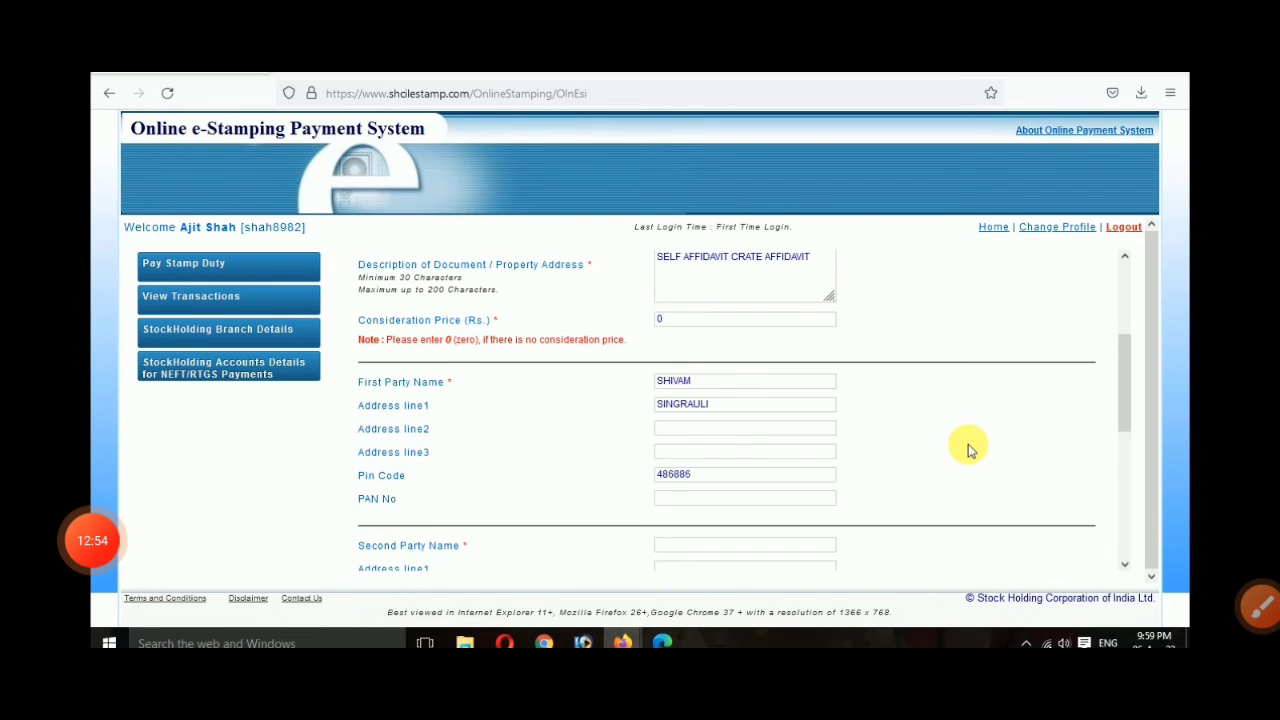
Step: Enter second party name SATYAM, address line 1 SINGRAULI and pin code 486886
scroll(971, 443, "down", 1)
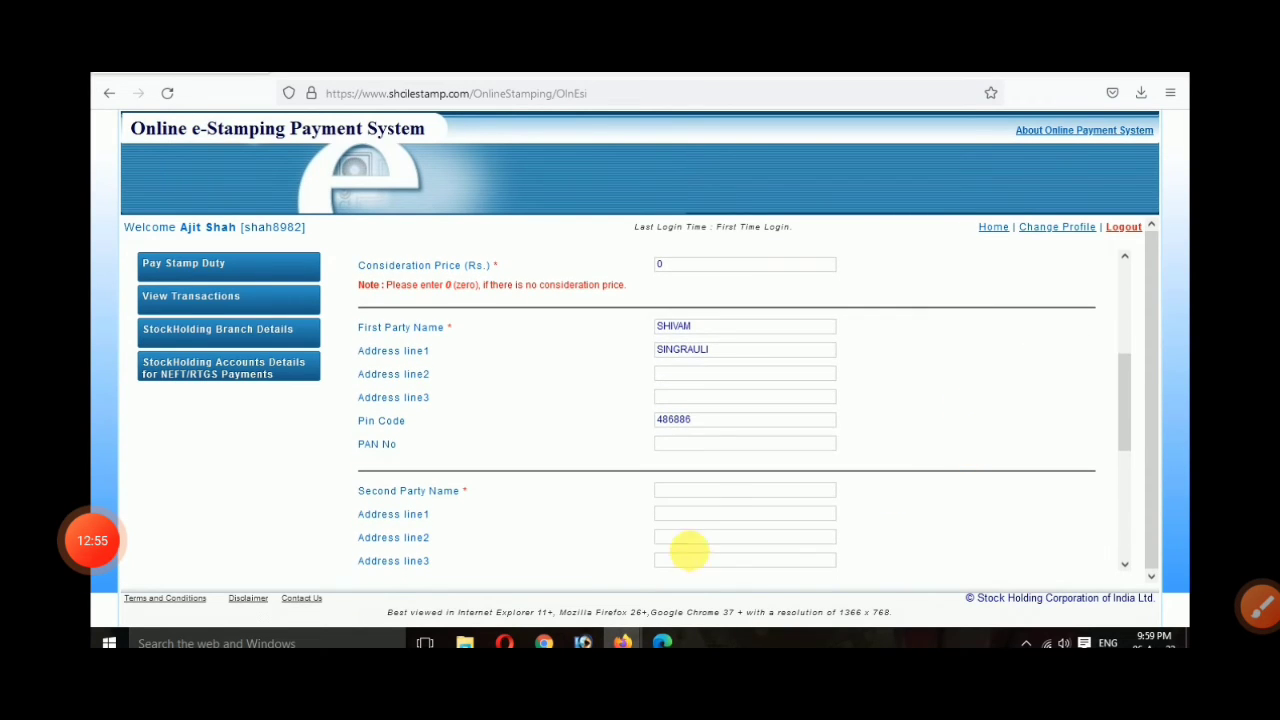
left_click(714, 492)
type("SA")
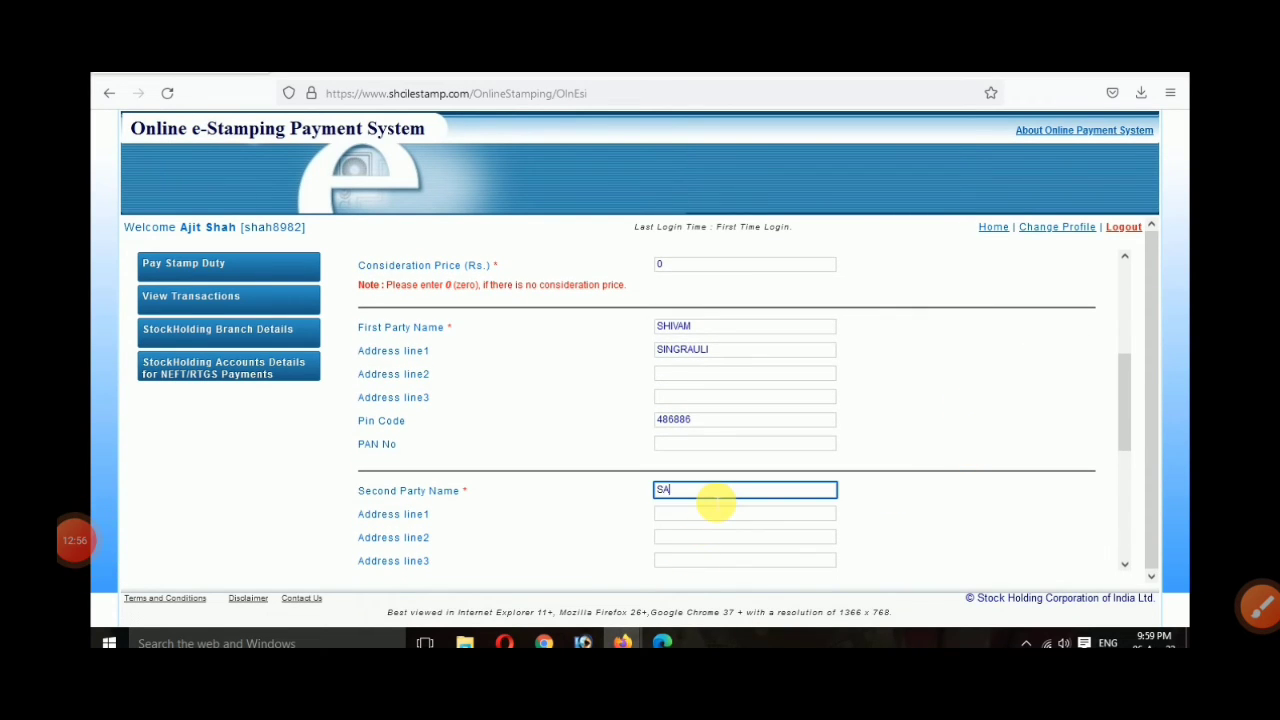
type("TYAM")
key("Tab")
key("Tab")
type("S")
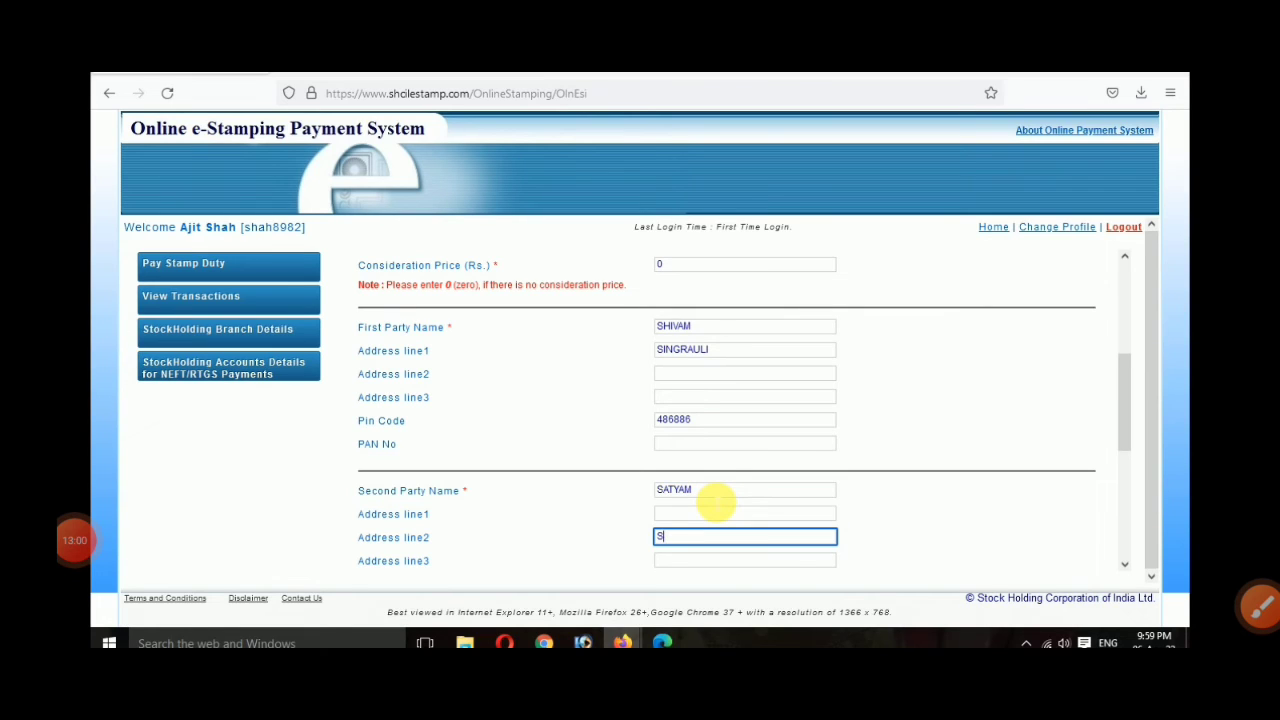
key("BackSpace")
key("shift+Tab")
type("SI")
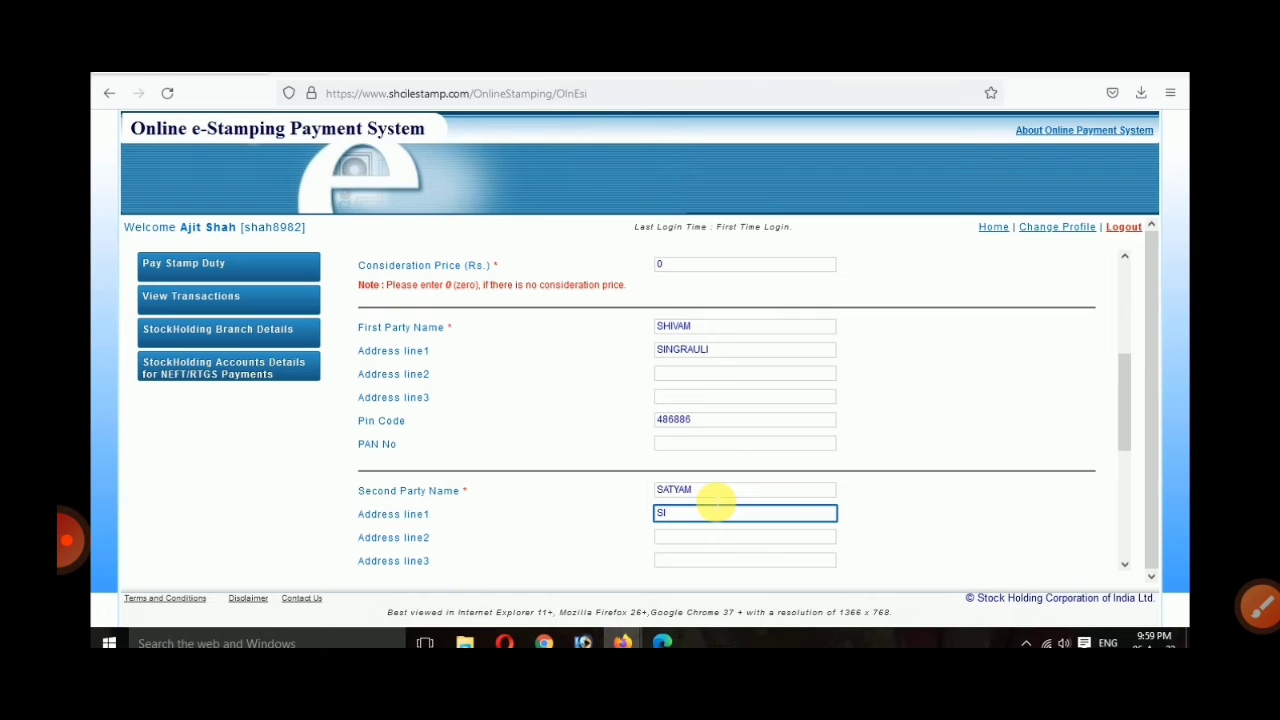
type("NGRAULI")
scroll(710, 495, "down", 1)
left_click(696, 557)
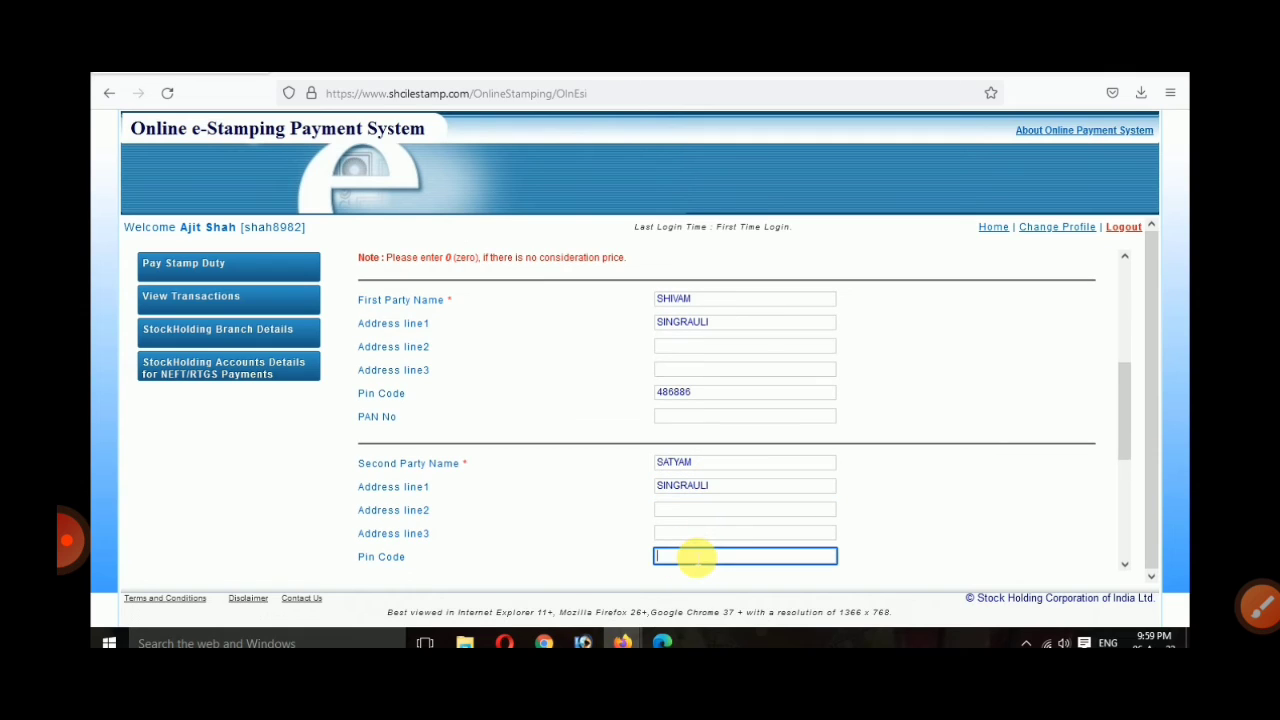
type("486886")
scroll(694, 556, "down", 2)
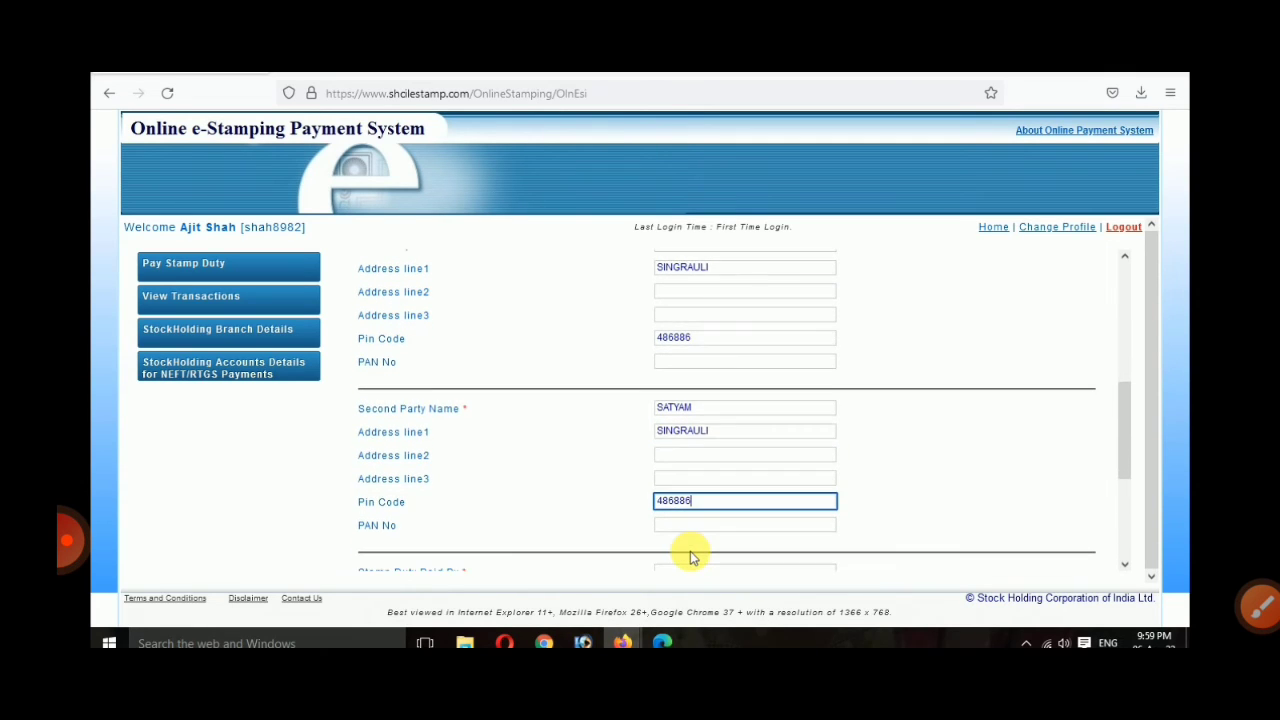
scroll(690, 556, "down", 2)
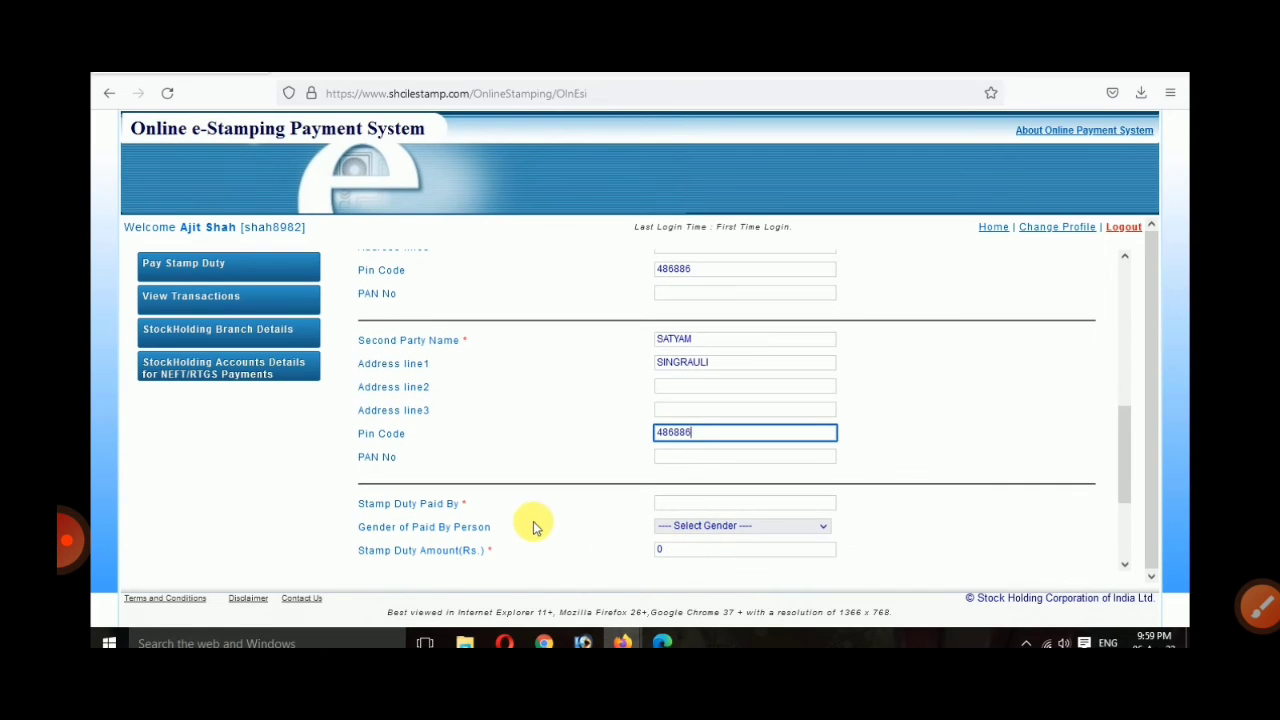
scroll(510, 517, "down", 1)
Step: Set Stamp Duty Paid By to SATYAM with gender Male
left_click(680, 478)
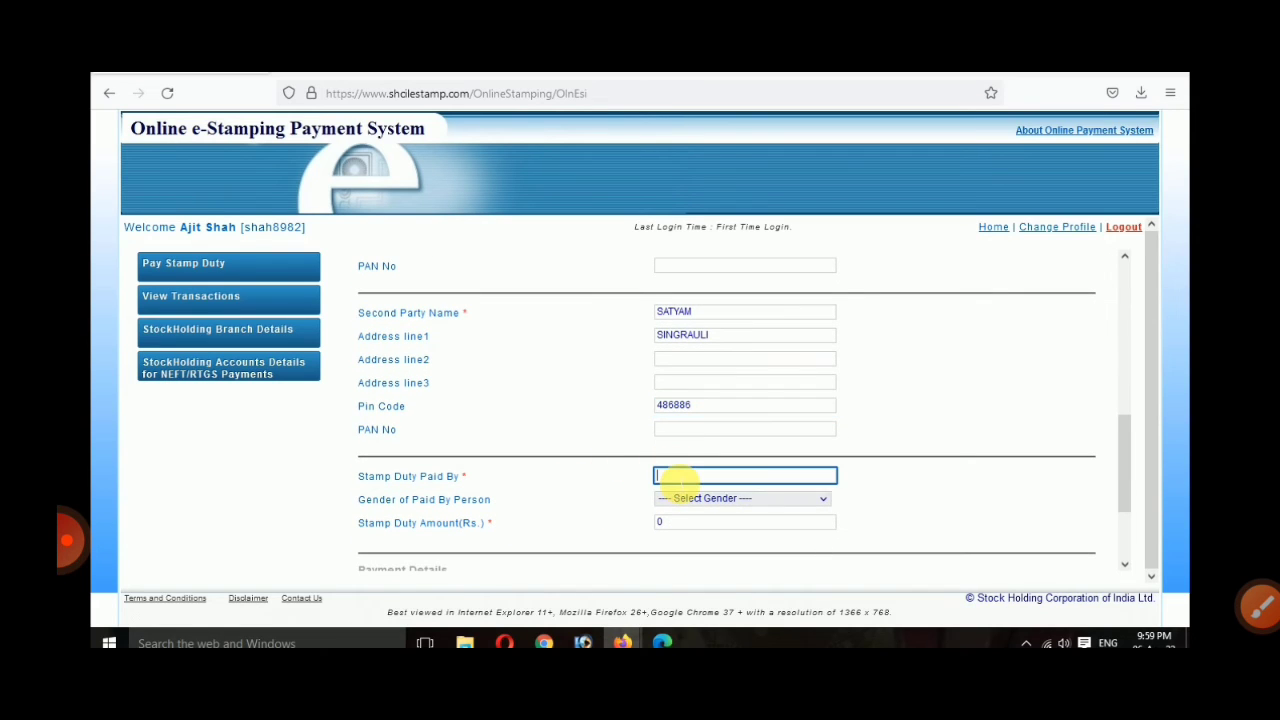
type("0")
left_click(688, 500)
left_click(690, 480)
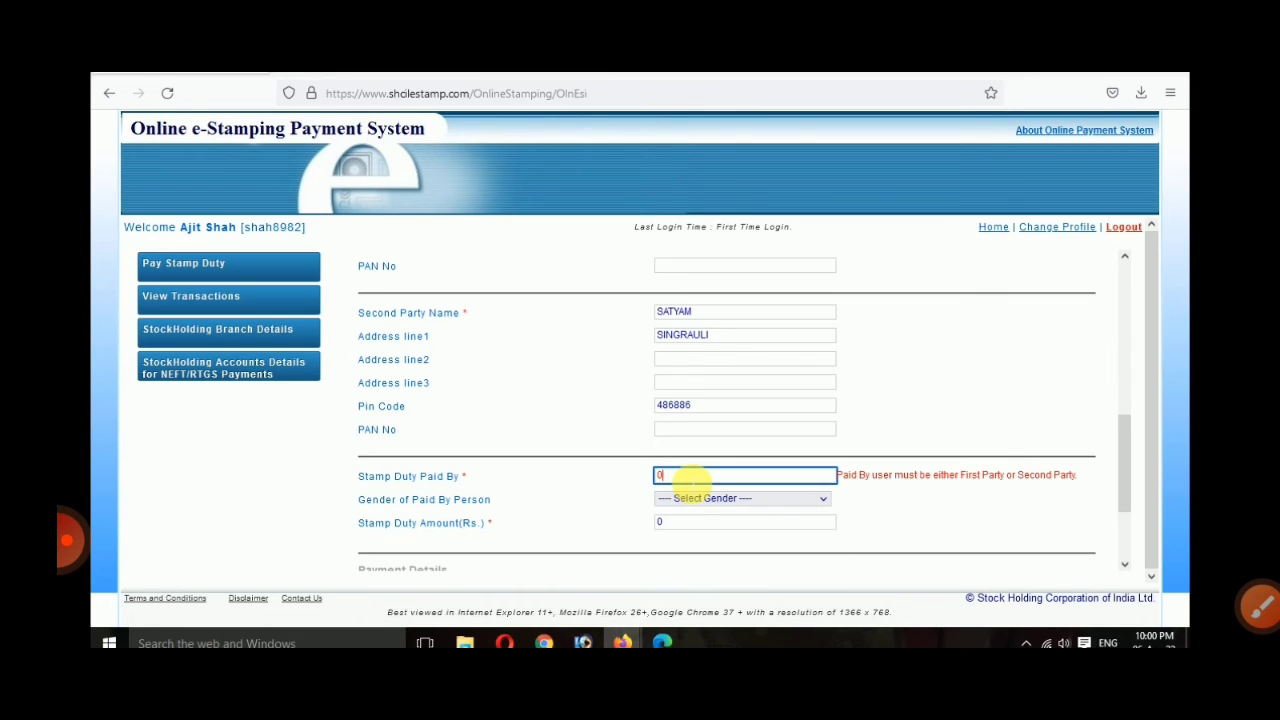
key("BackSpace")
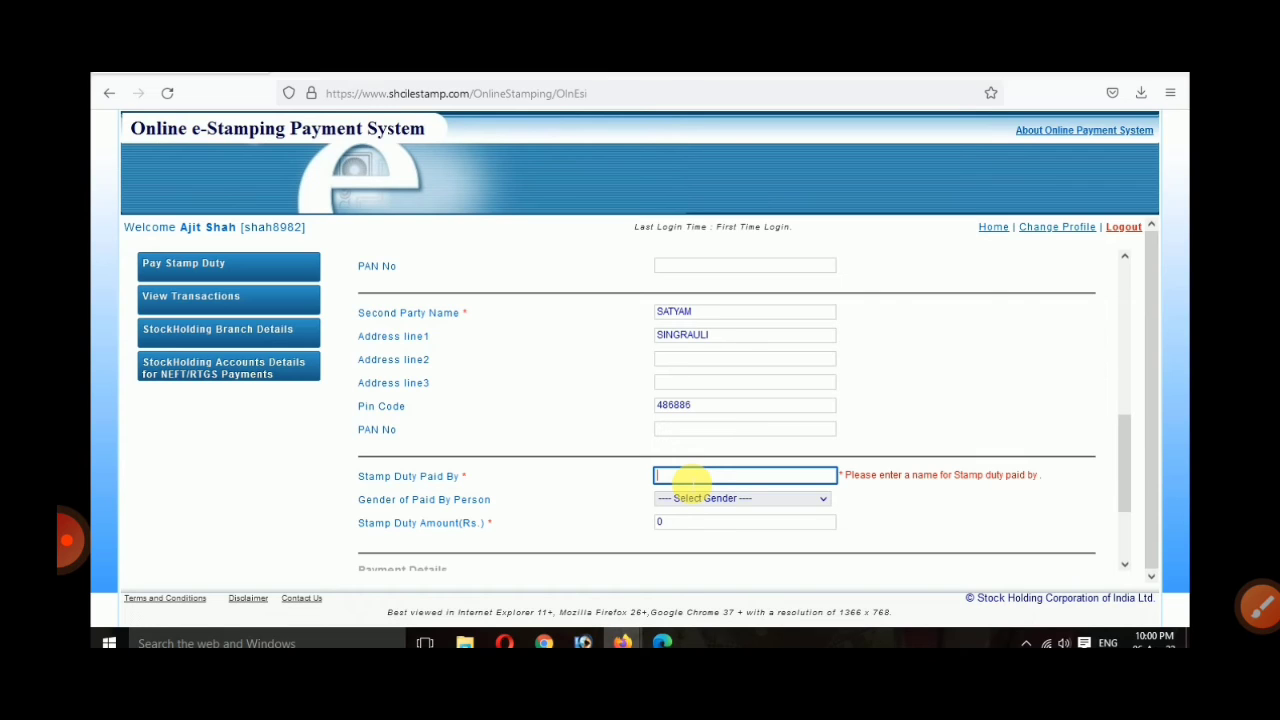
type("SATYAM")
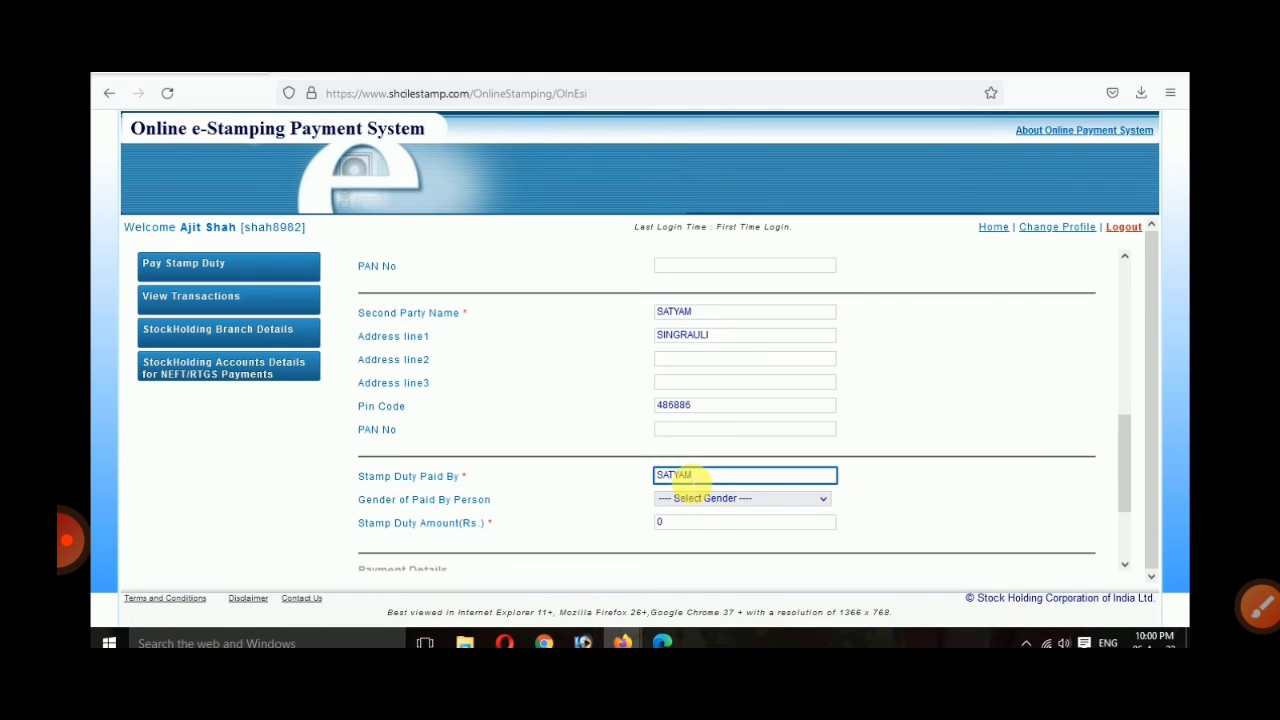
left_click(987, 528)
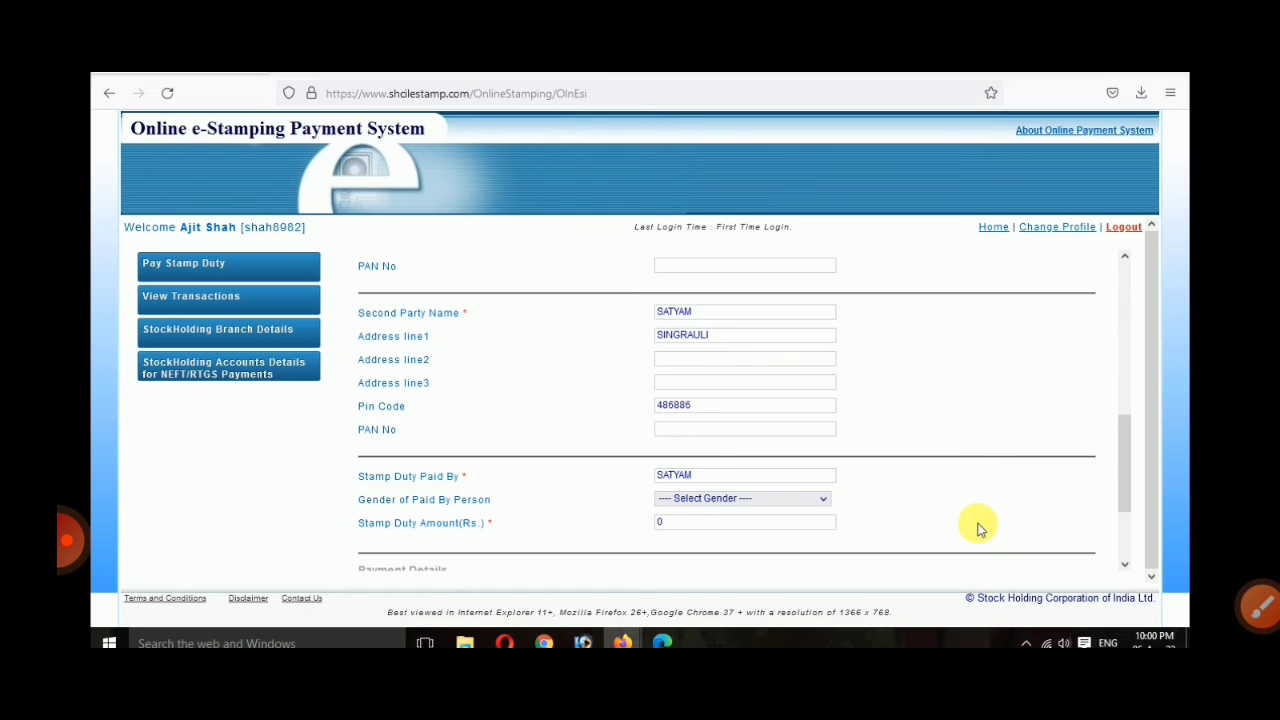
left_click(705, 498)
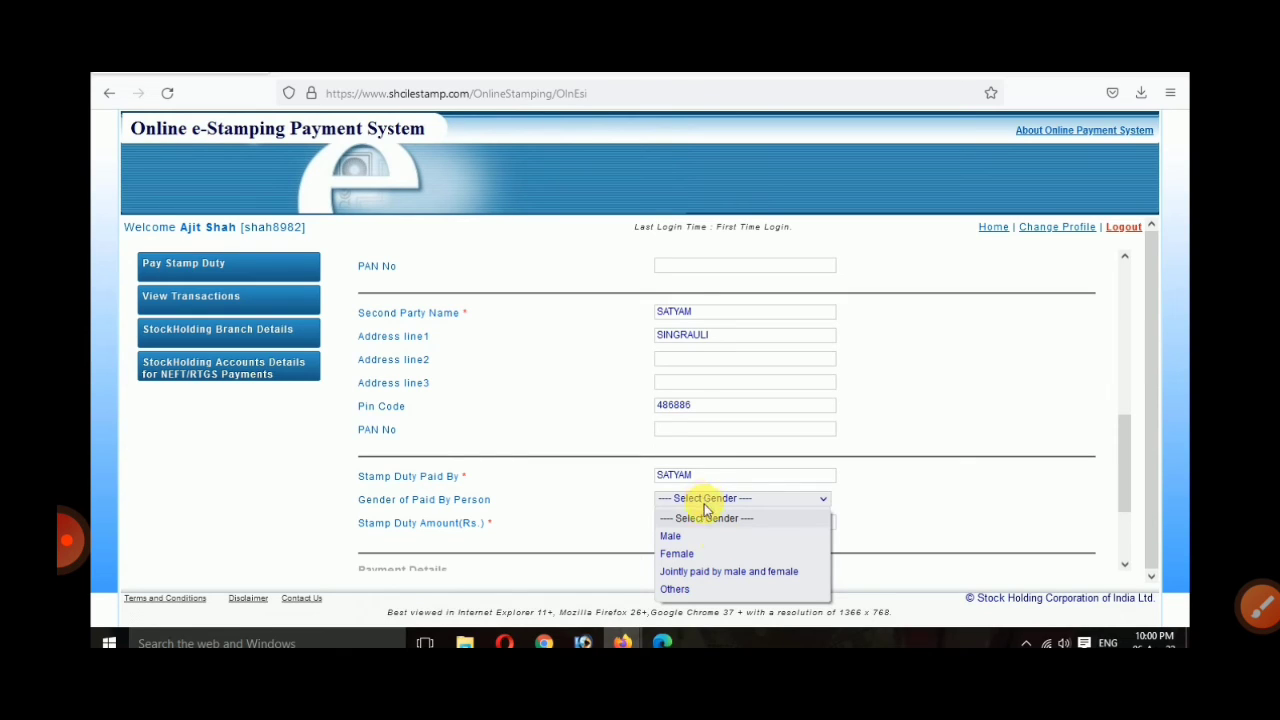
left_click(748, 538)
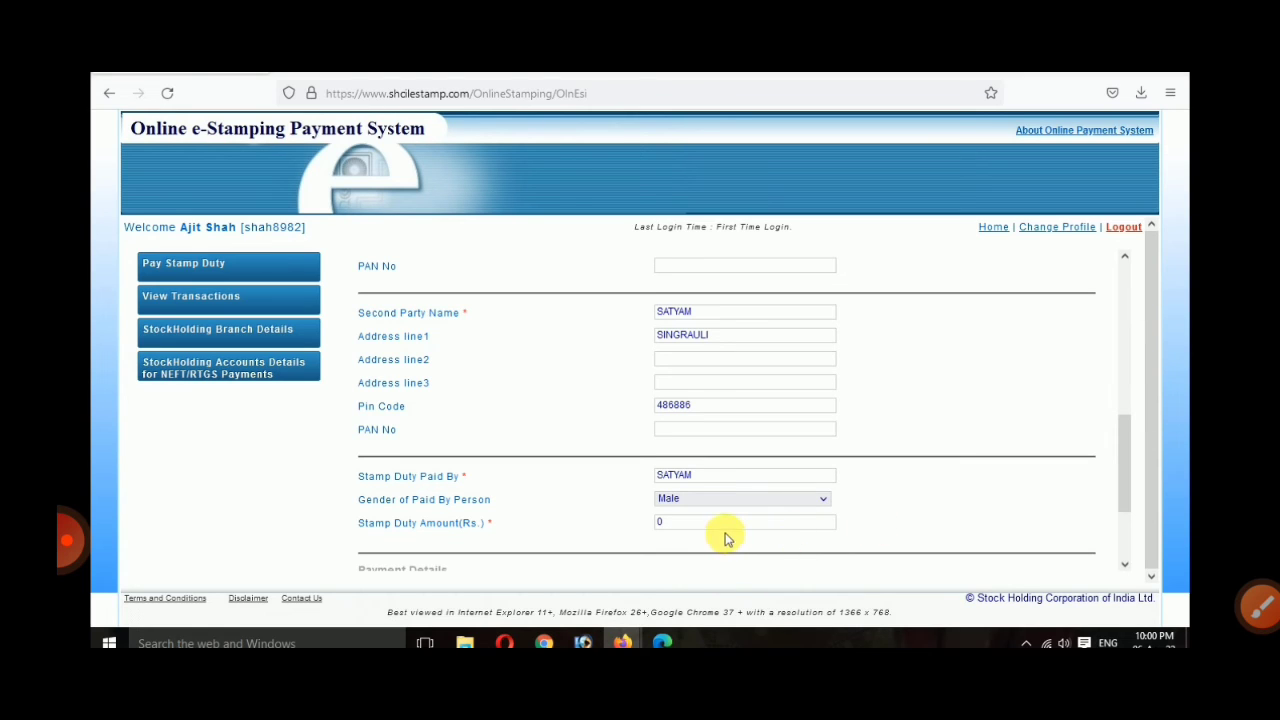
Step: Correct the stamp duty amount to 10 and accept the Ten Rupees notice
left_click(656, 530)
type("1")
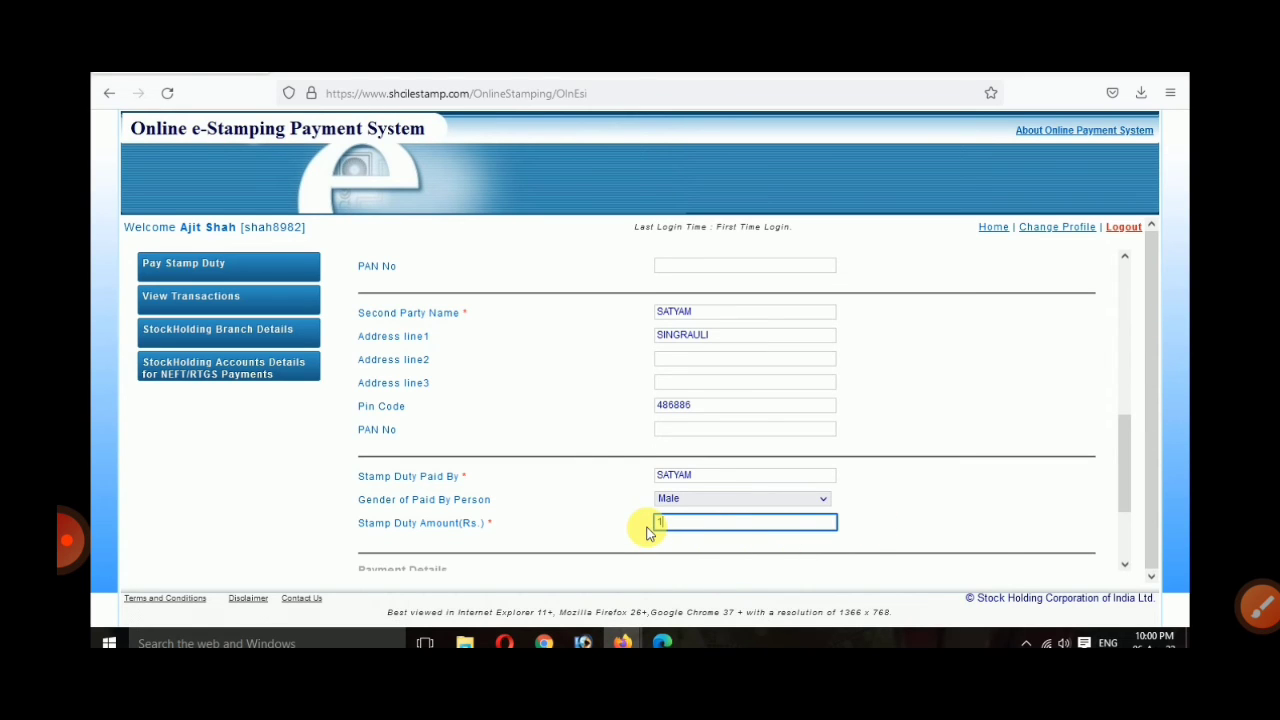
left_click(1000, 528)
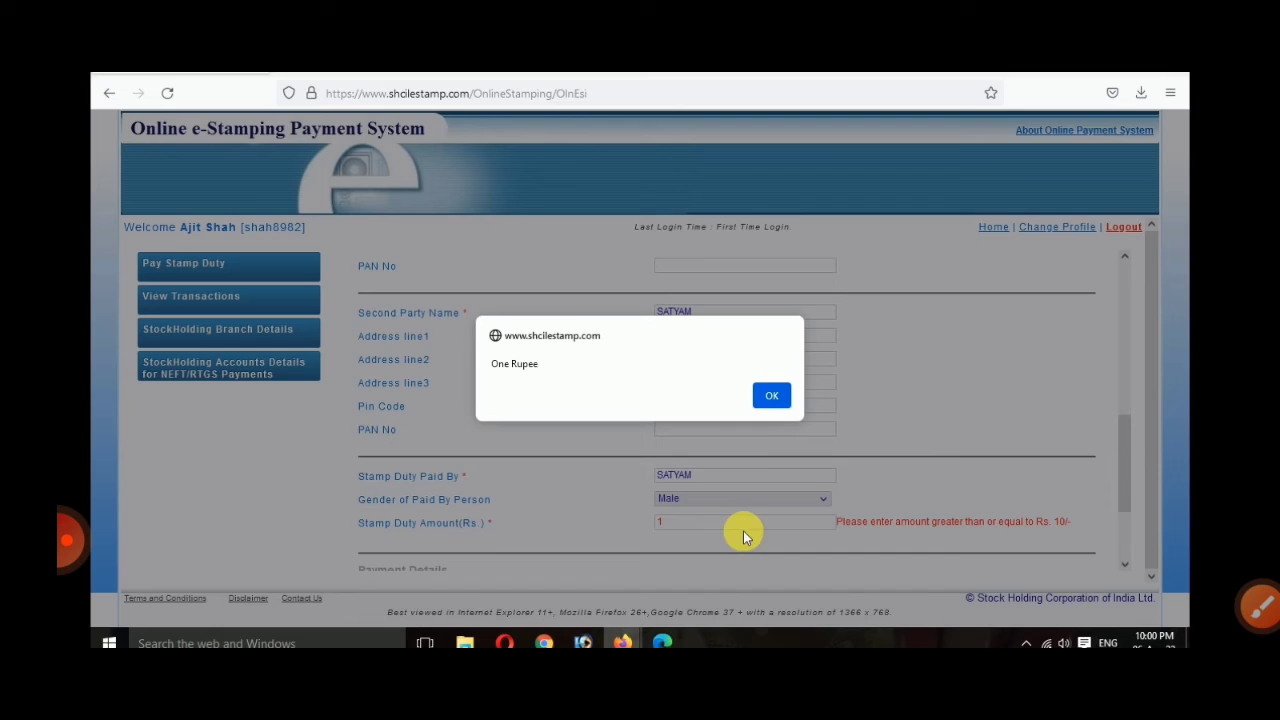
left_click(771, 395)
left_click(664, 522)
type("0")
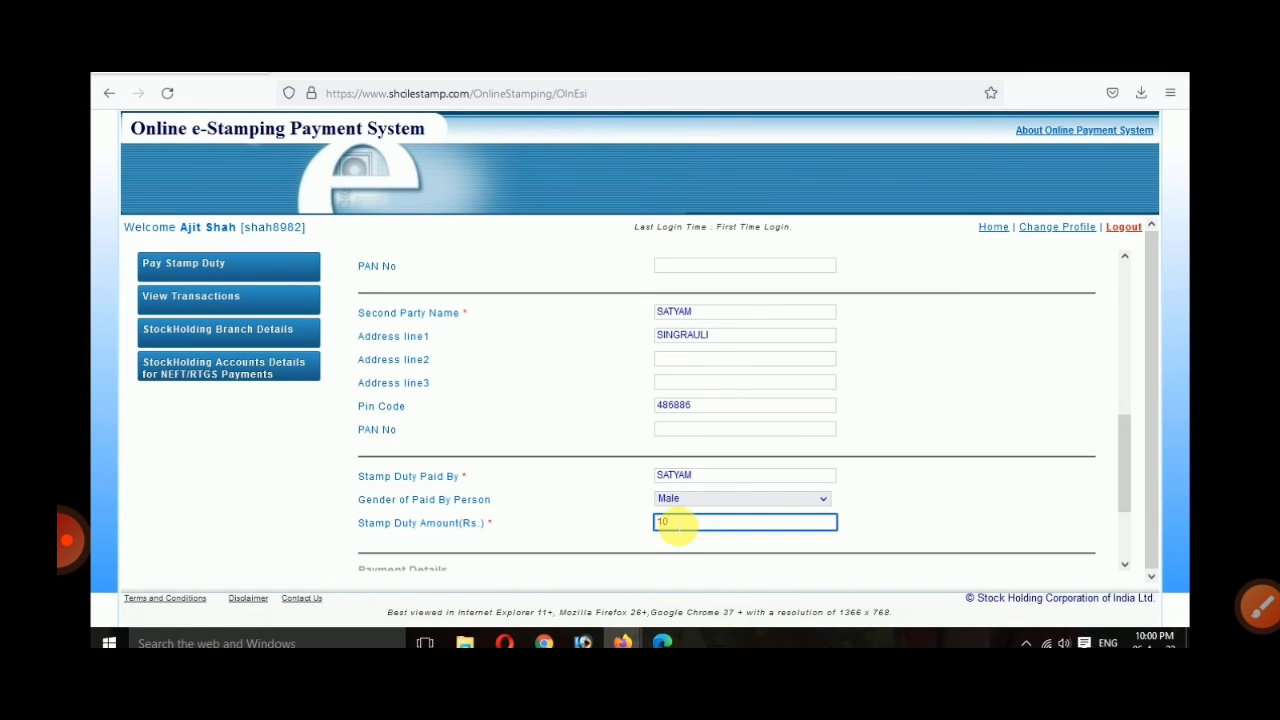
left_click(926, 500)
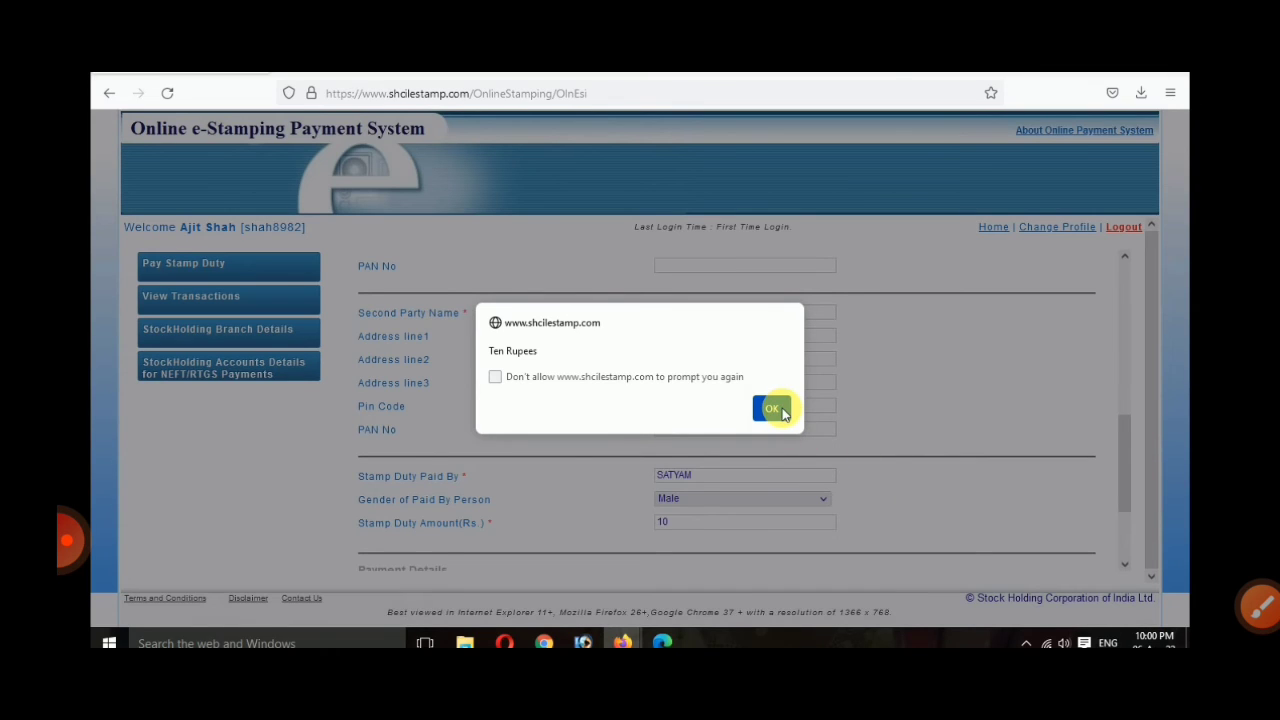
left_click(772, 410)
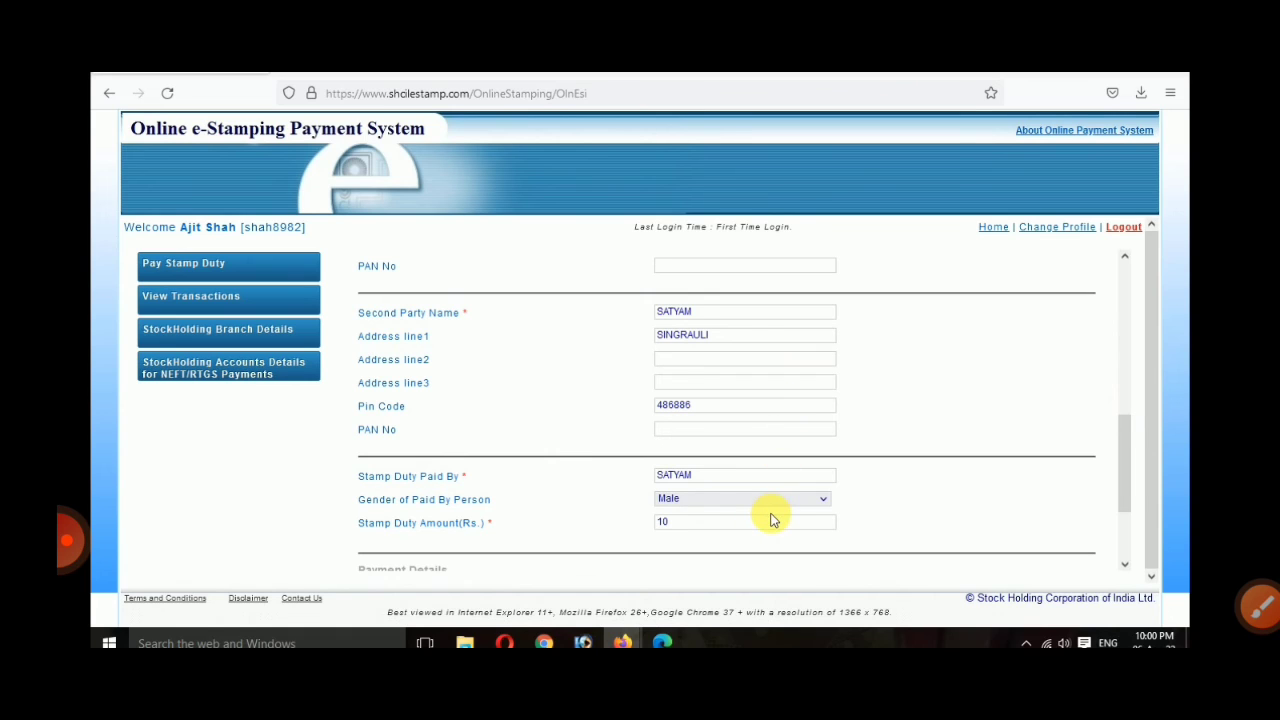
Step: Select Razorpay (Netbanking, Debit Cards) as the stamp duty payment mode and save the form
scroll(700, 535, "down", 2)
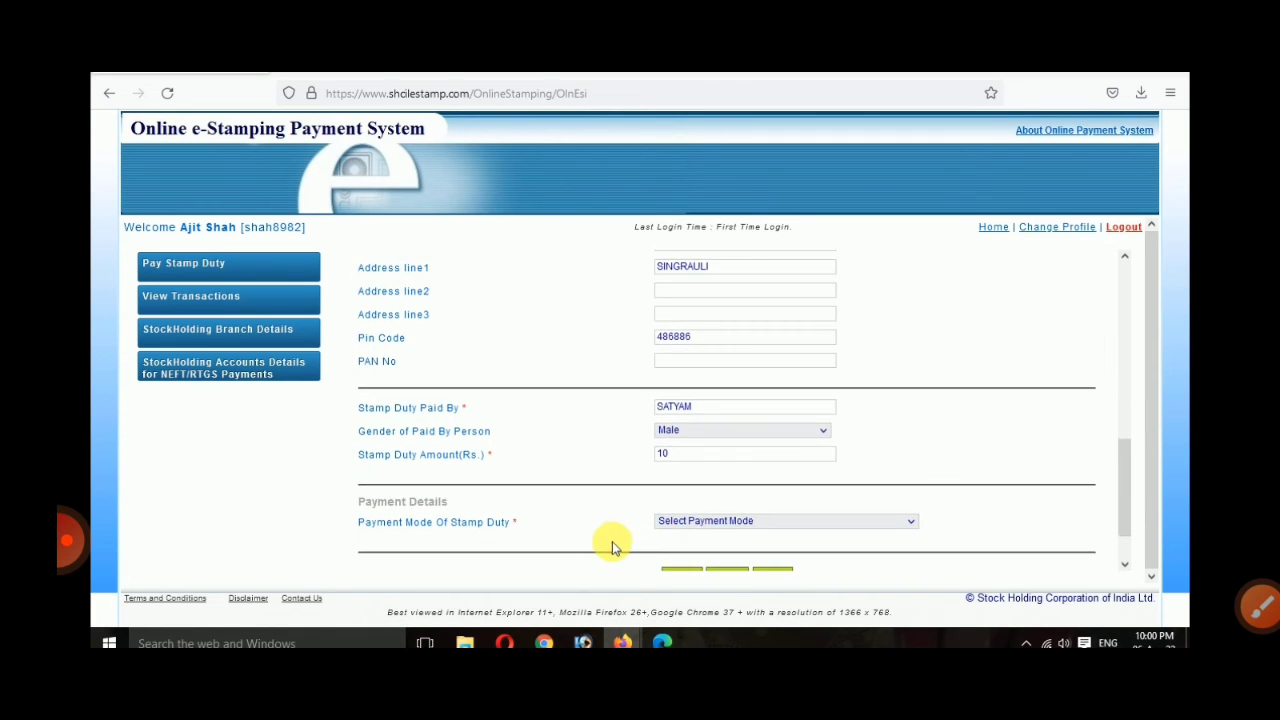
left_click_drag(352, 508, 515, 512)
left_click(680, 510)
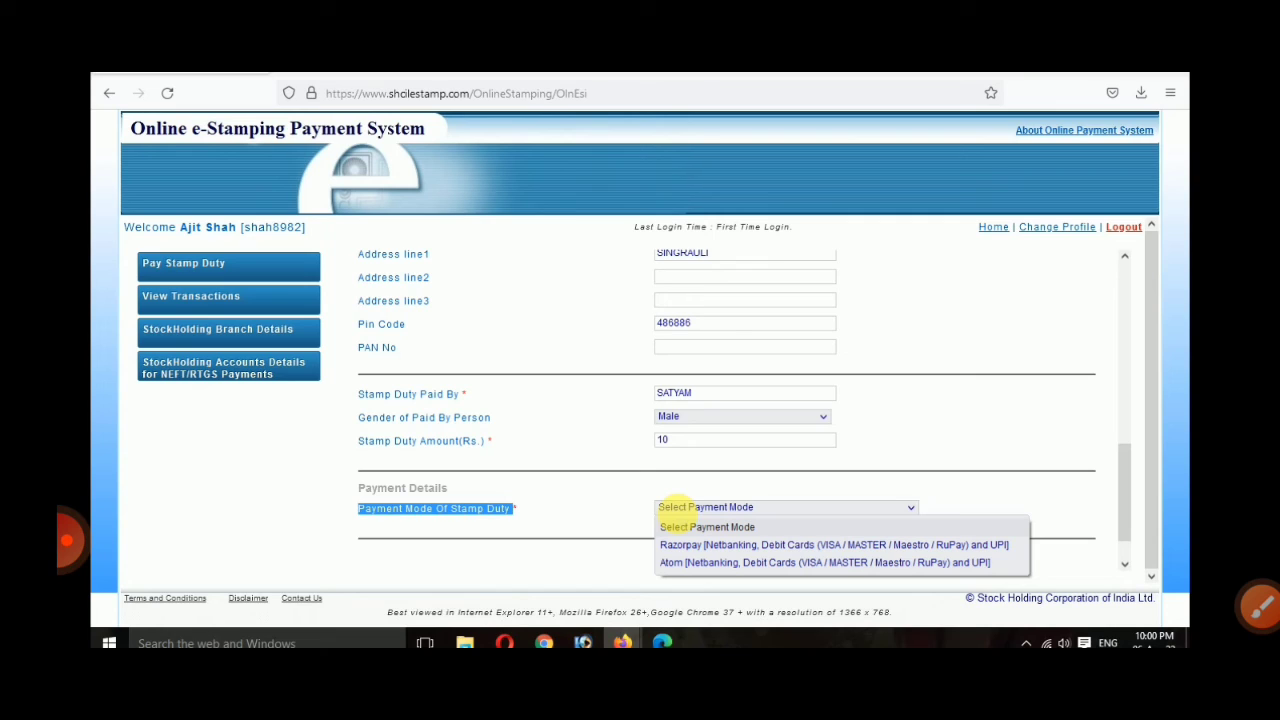
left_click(700, 544)
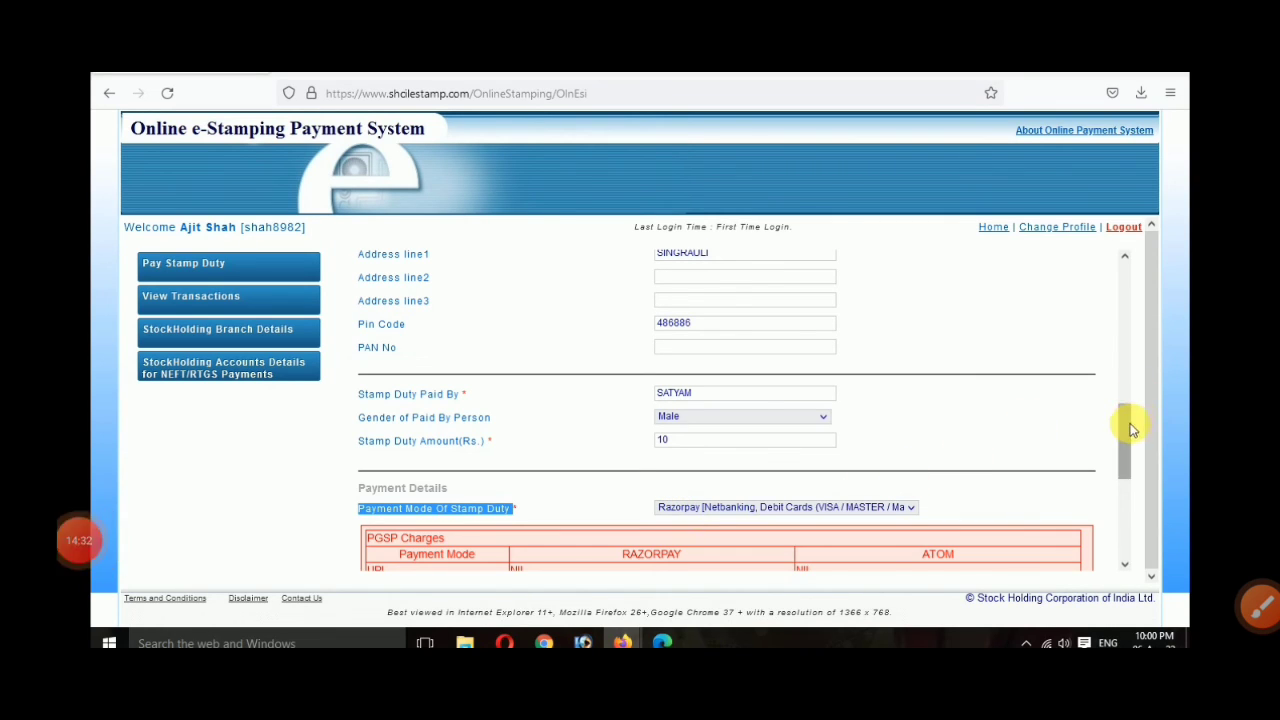
left_click_drag(1128, 424, 1126, 485)
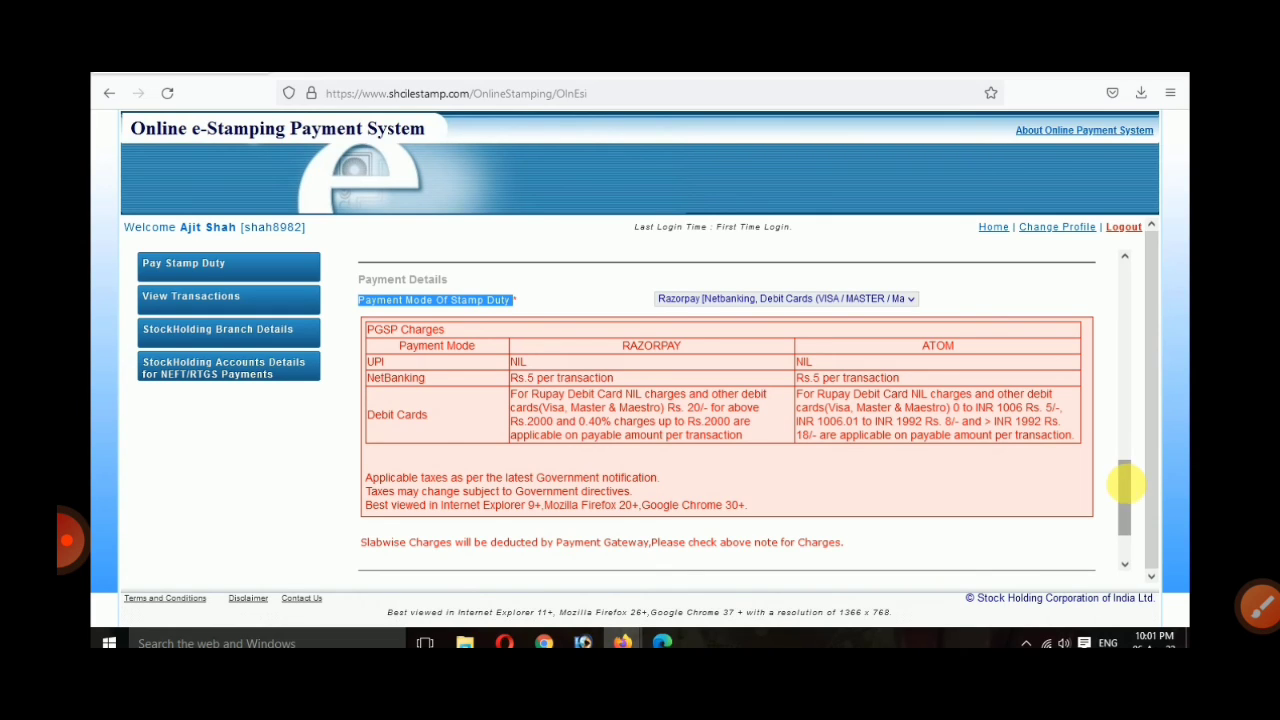
scroll(665, 415, "down", 2)
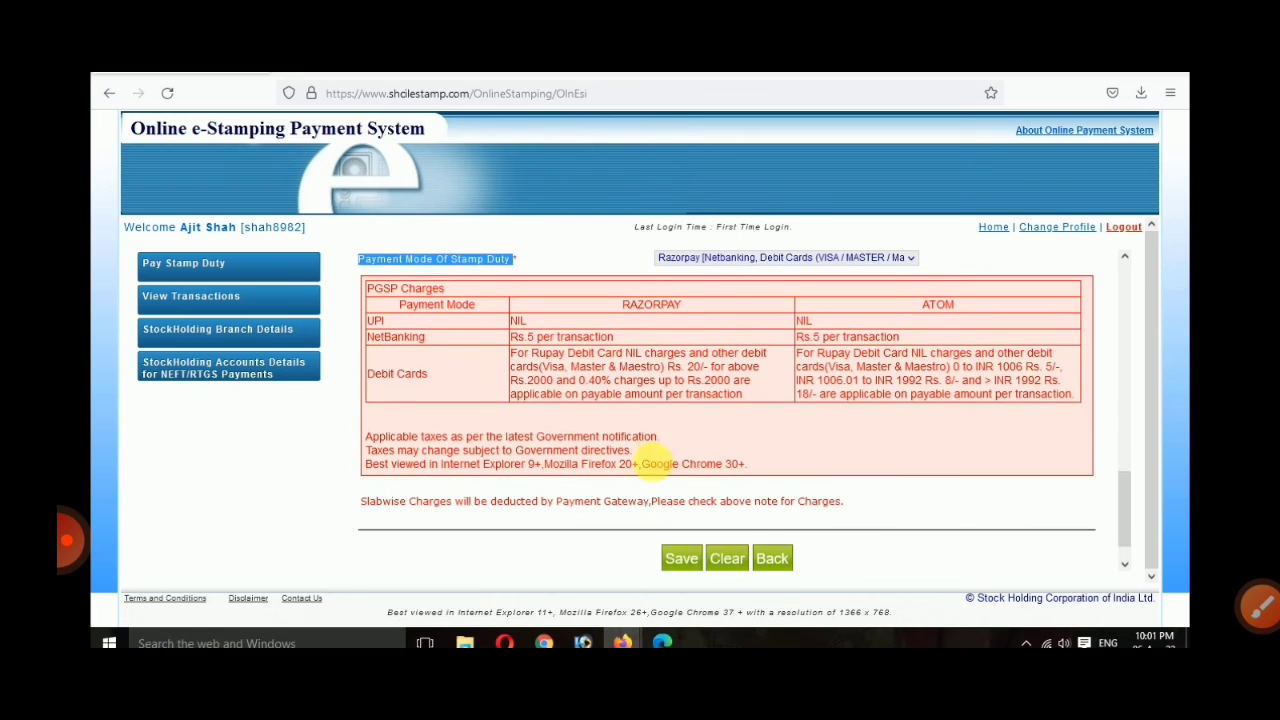
left_click(682, 535)
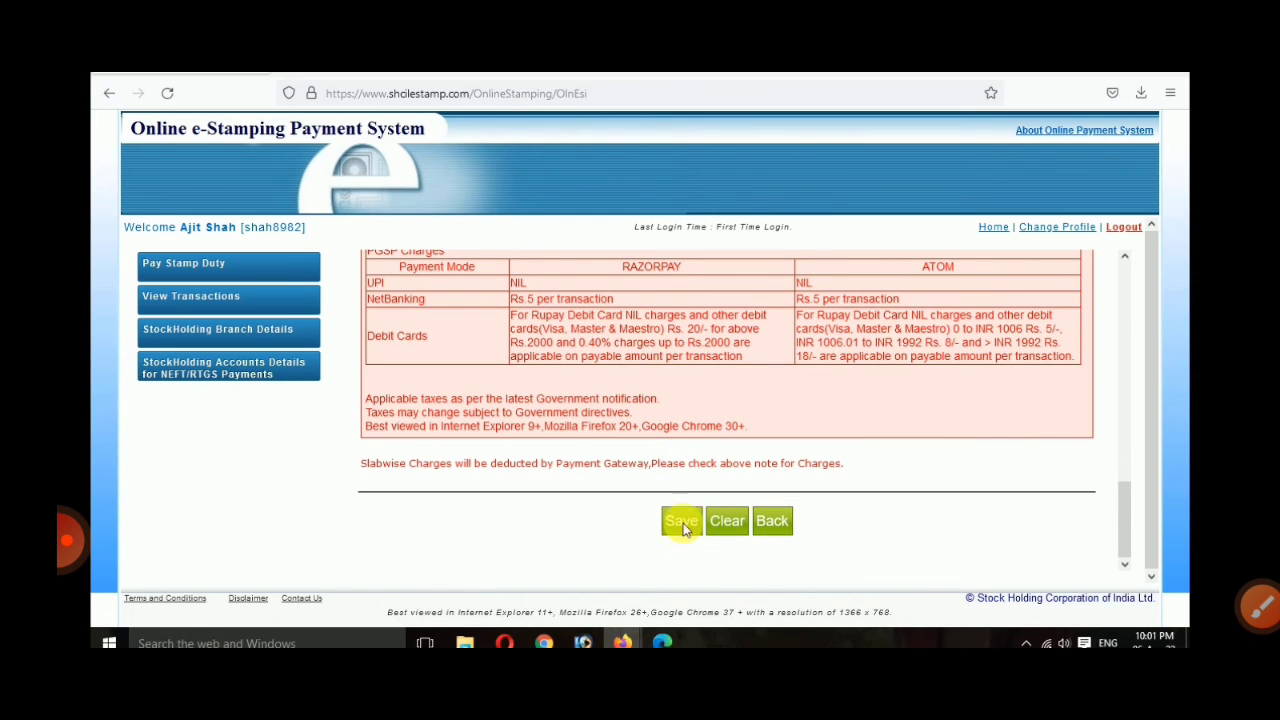
left_click(684, 522)
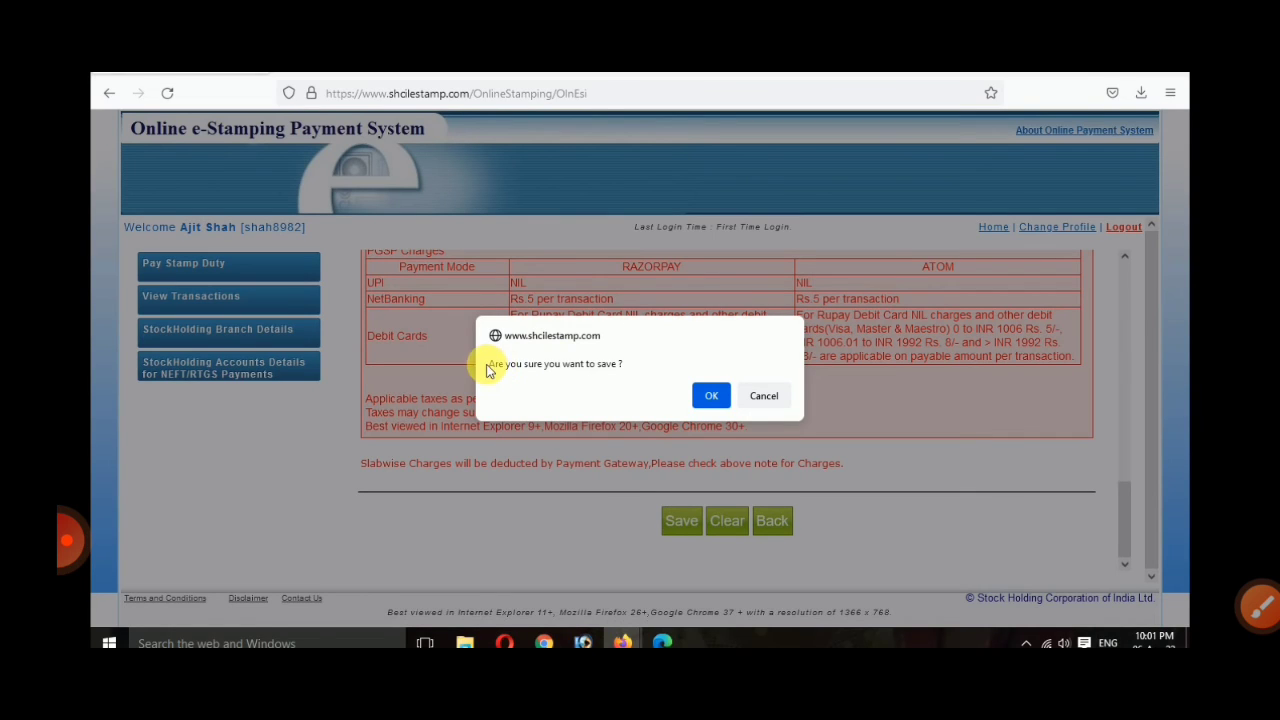
Step: Confirm the save, accept all Terms and Conditions, and proceed to payment
left_click(707, 397)
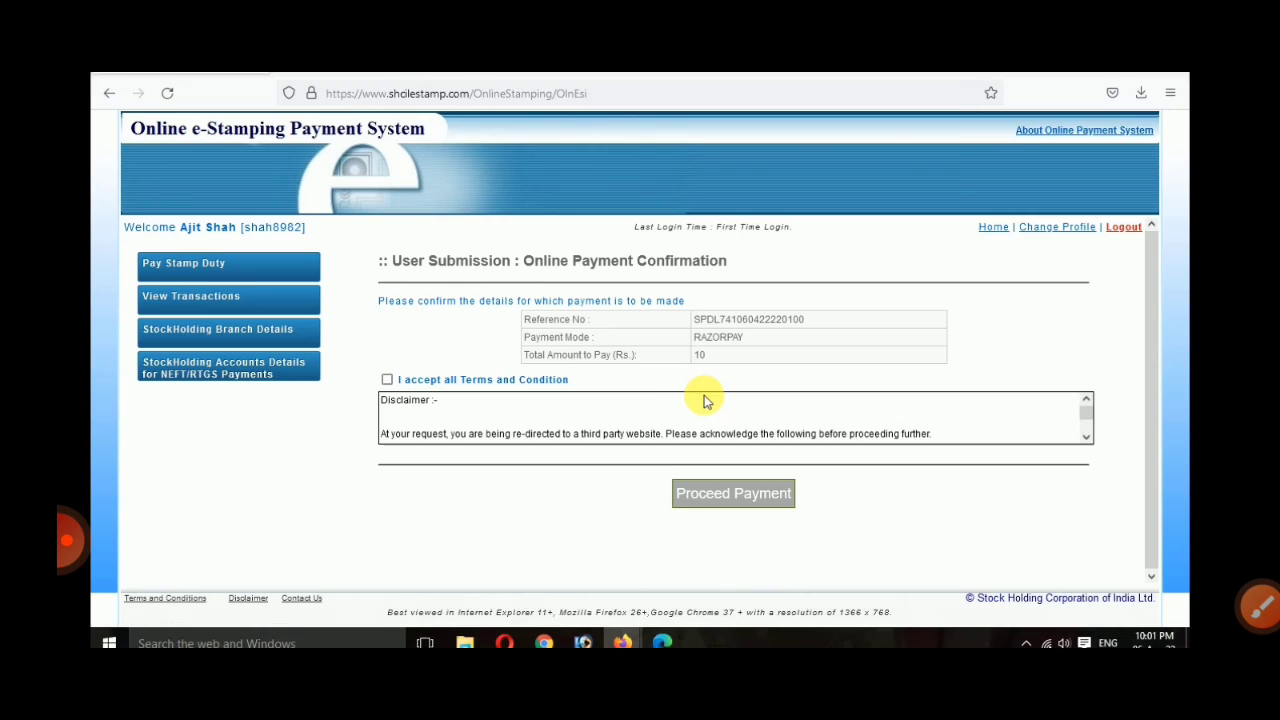
double_click(748, 320)
left_click(380, 392)
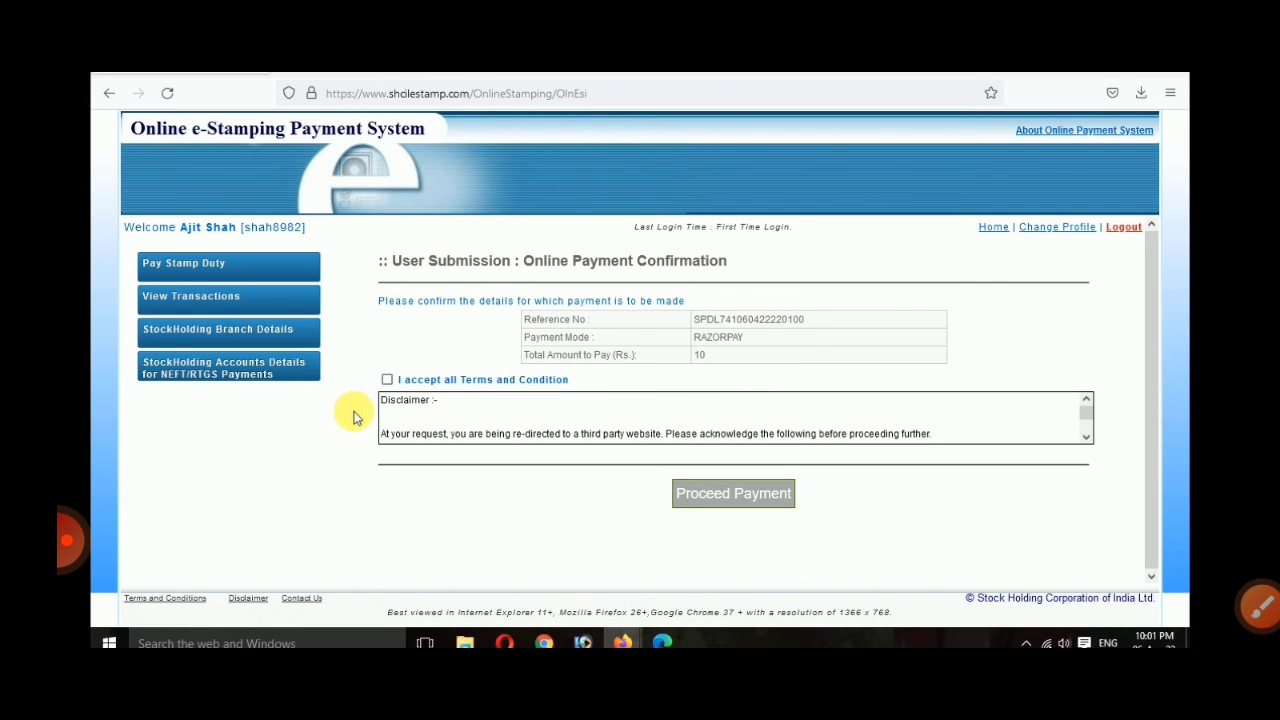
left_click(387, 379)
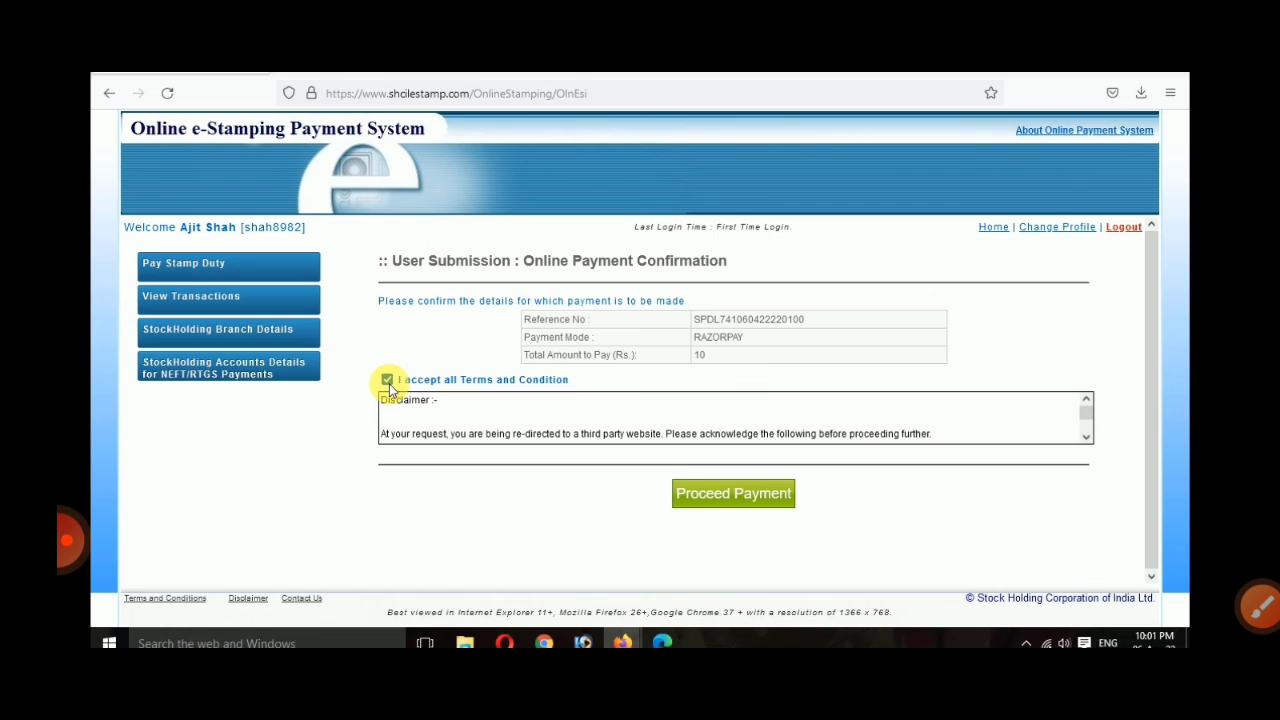
left_click(725, 507)
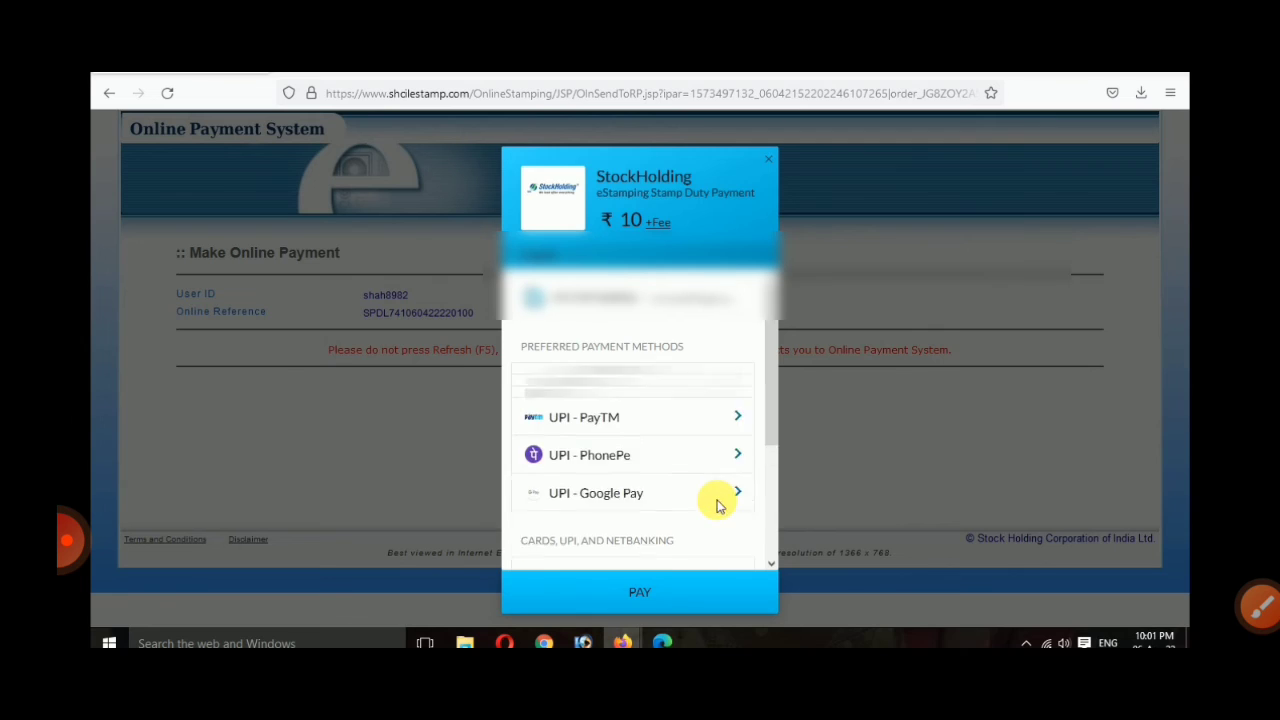
Step: Pay the Rs 10 in Razorpay checkout using UPI / QR and its QR code
scroll(716, 505, "down", 1)
scroll(688, 388, "down", 1)
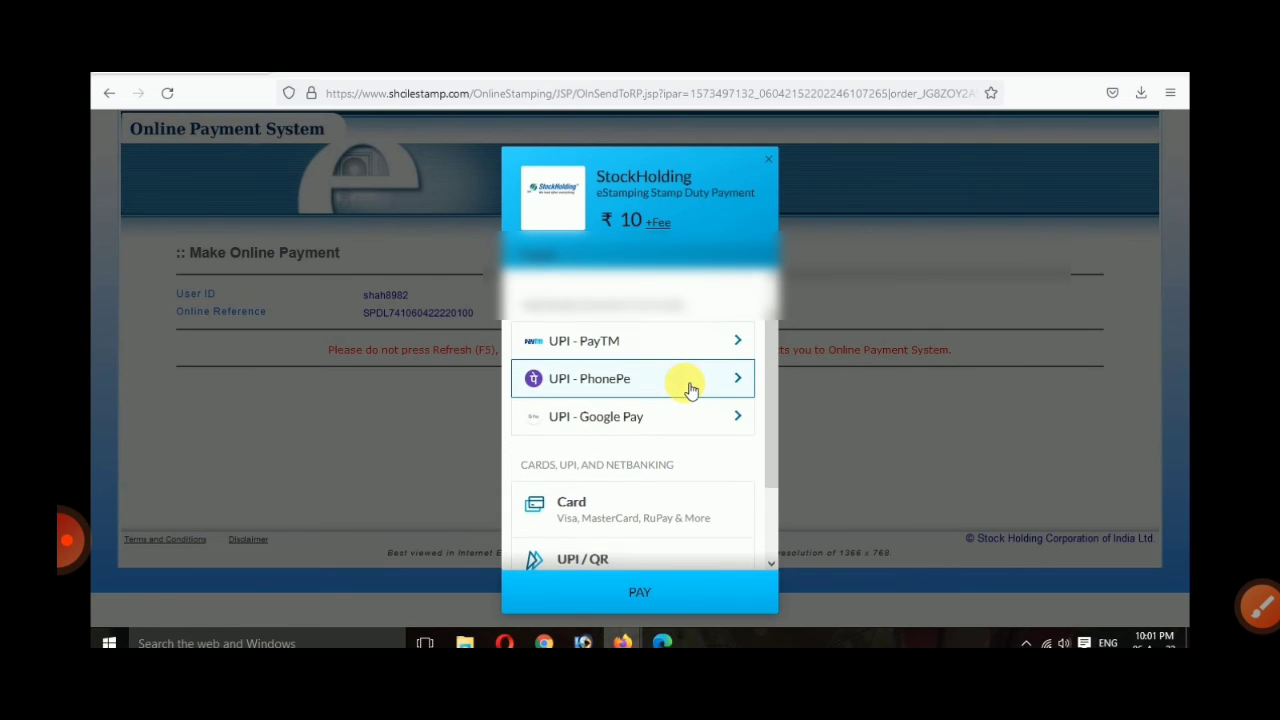
scroll(690, 512, "down", 2)
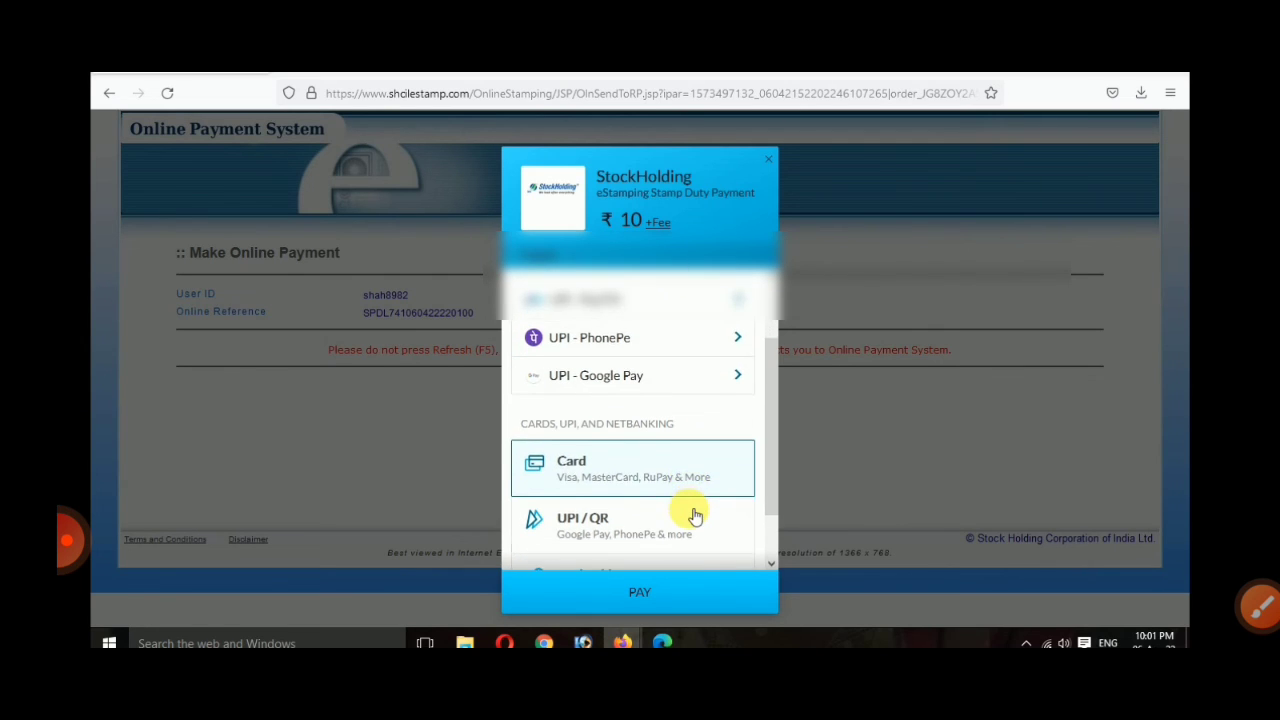
scroll(688, 528, "up", 2)
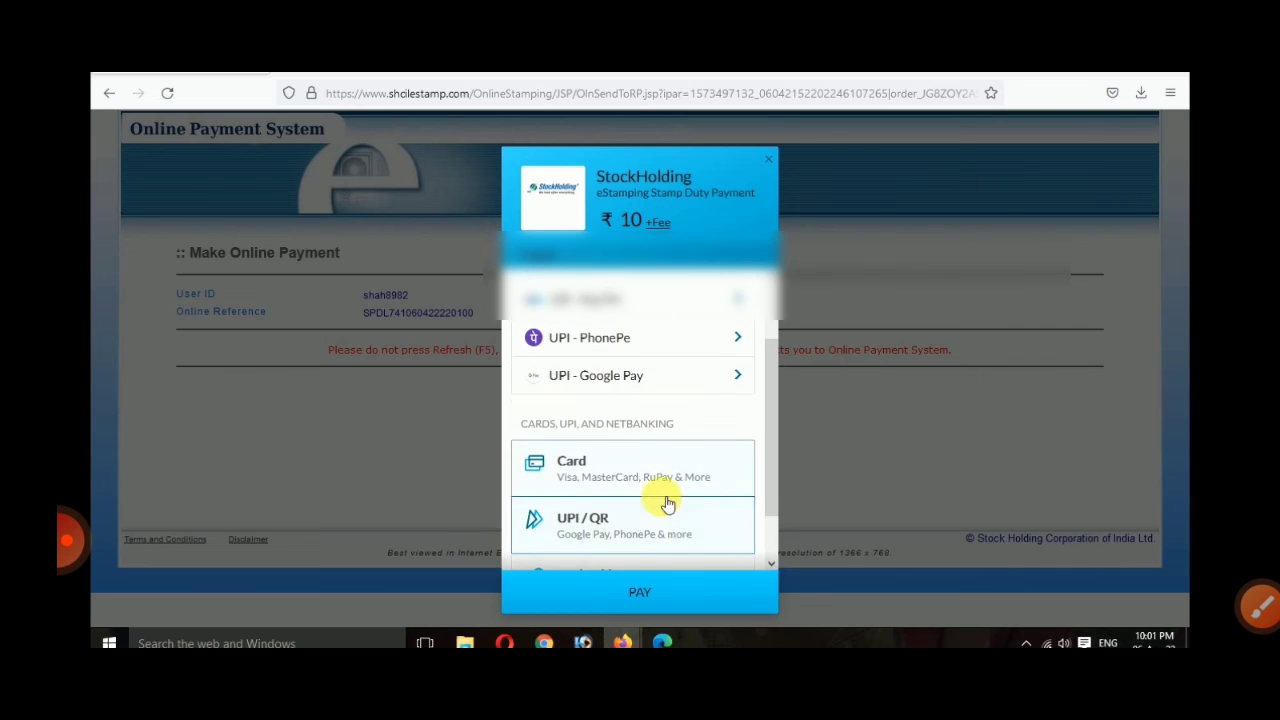
scroll(658, 430, "up", 1)
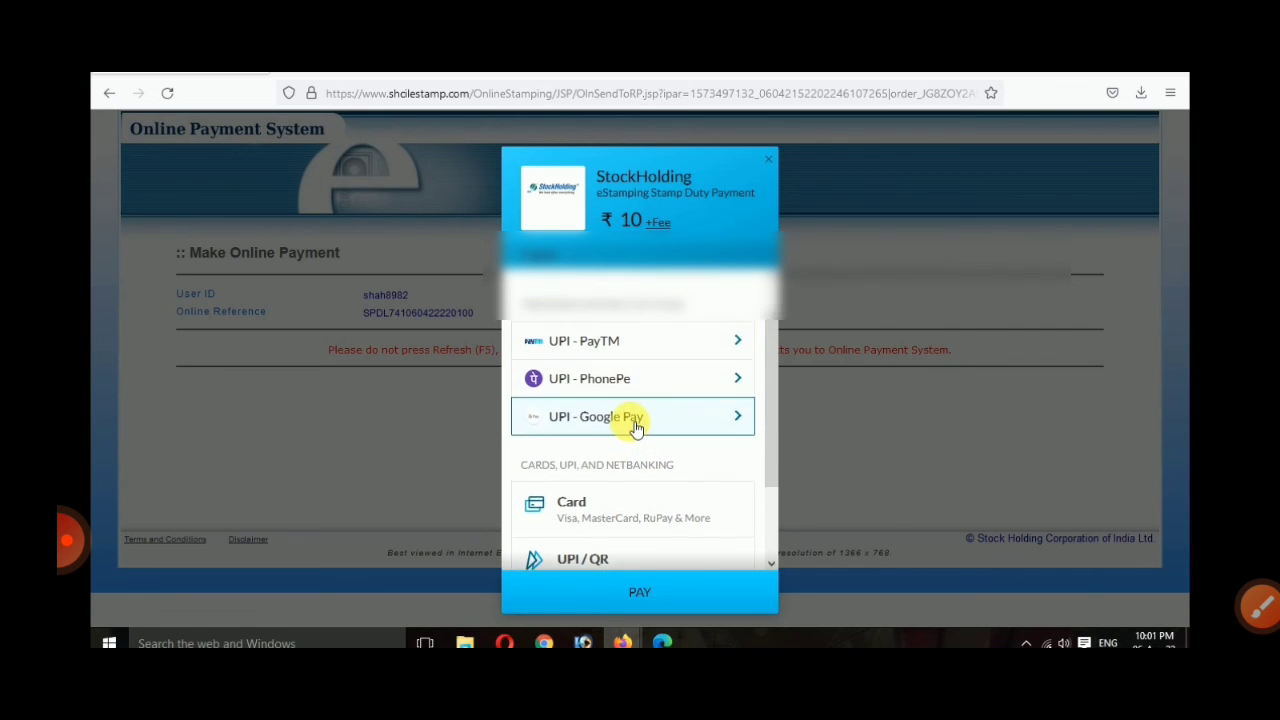
scroll(634, 423, "down", 1)
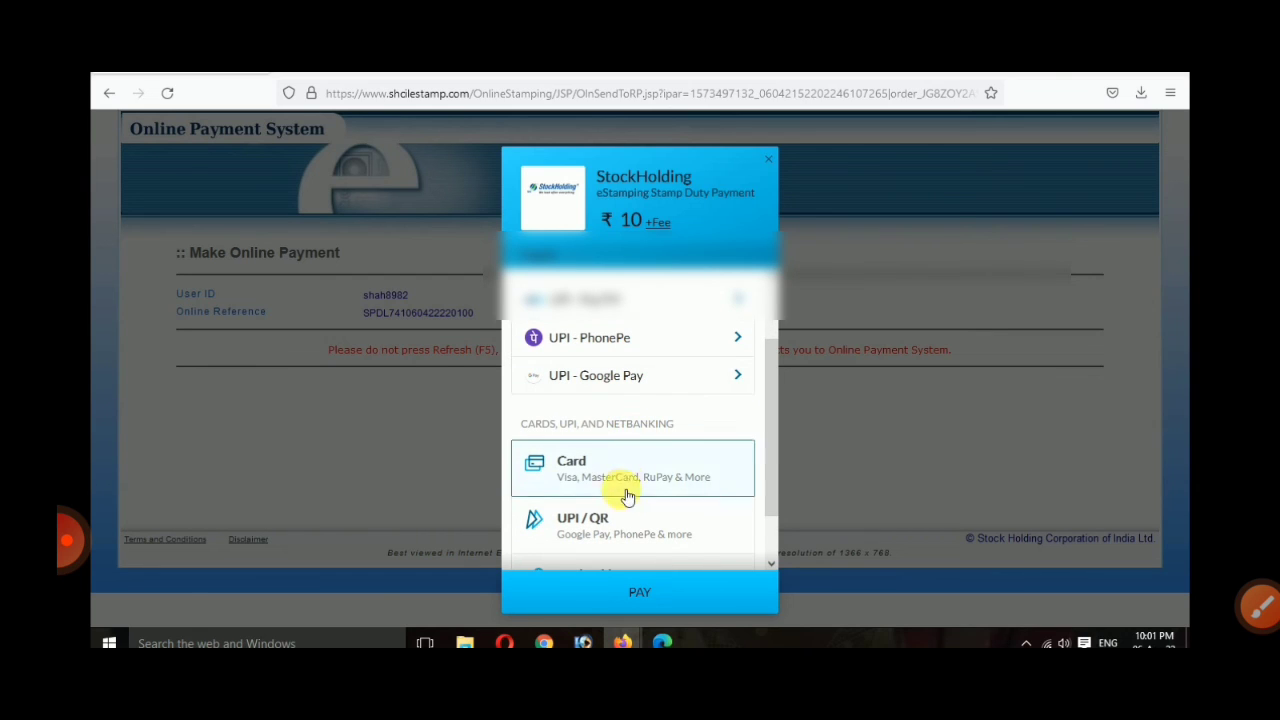
left_click(610, 528)
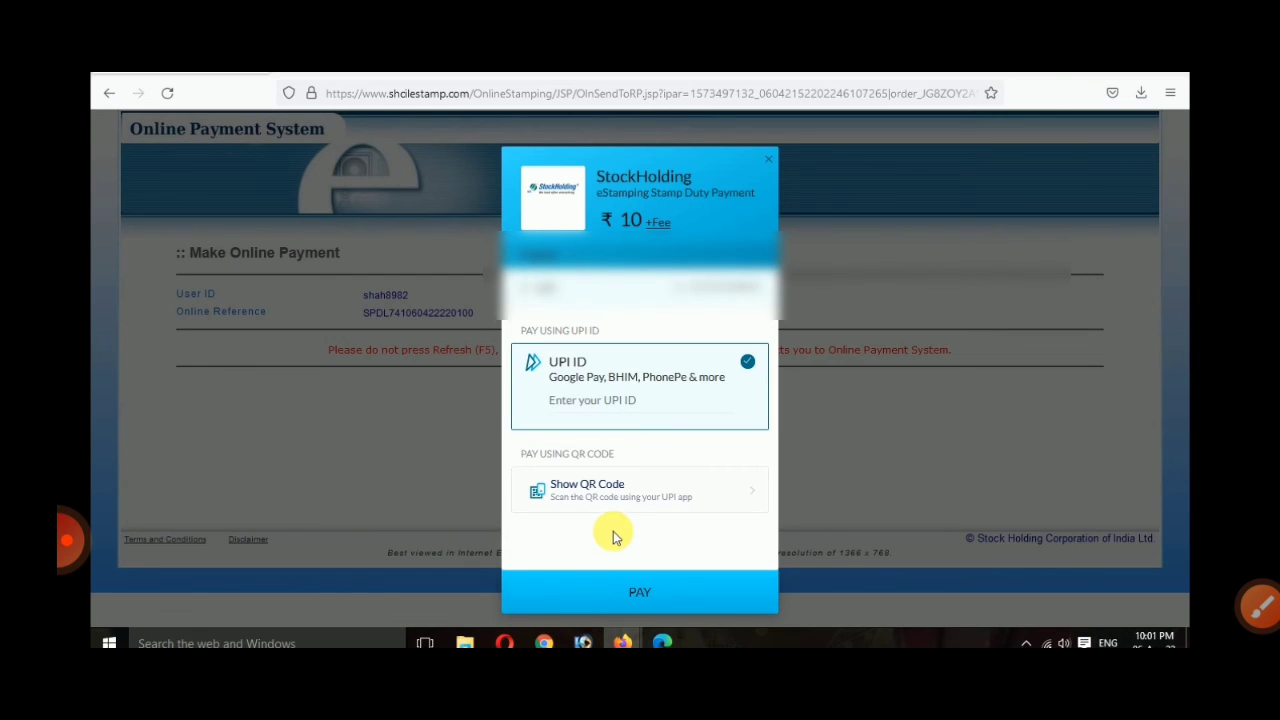
left_click(607, 500)
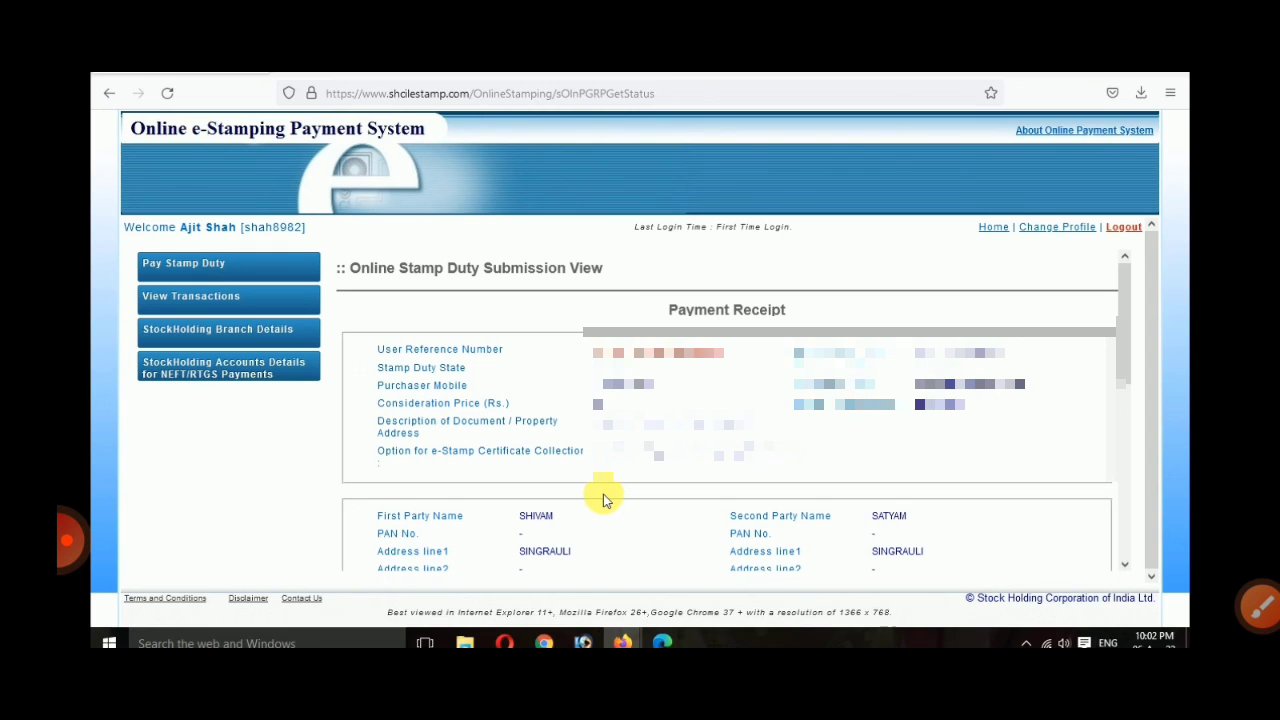
Step: Request Print eStamp Certificate from the payment receipt and confirm with OK
scroll(603, 497, "down", 5)
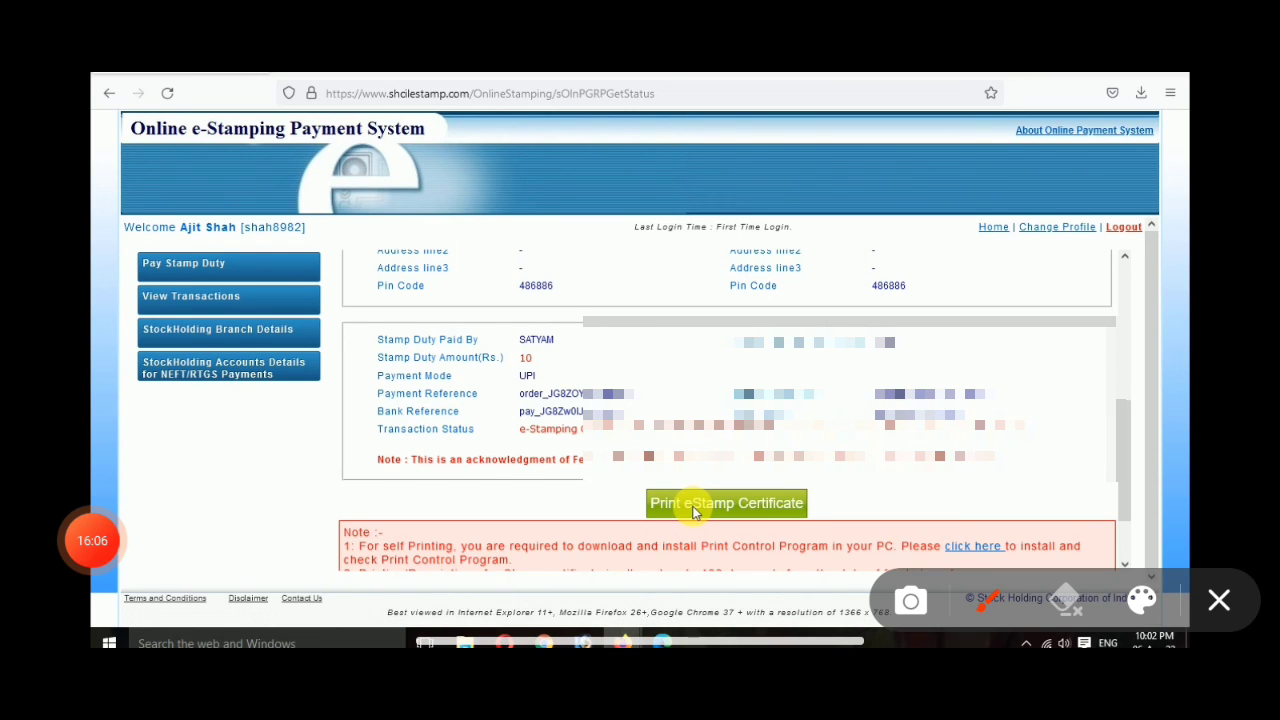
mouse_move(754, 424)
left_mouse_down()
mouse_move(662, 432)
mouse_move(805, 455)
mouse_move(765, 433)
left_mouse_up()
left_click(1218, 600)
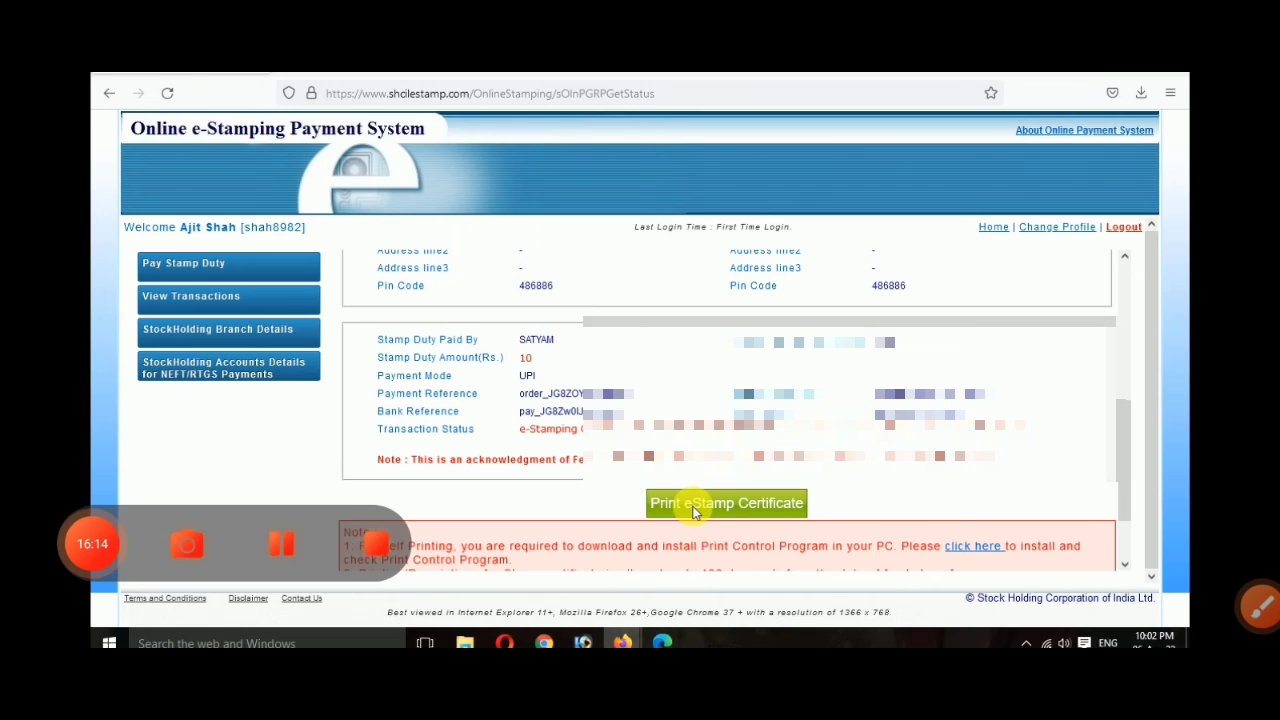
left_click(695, 504)
left_click(713, 394)
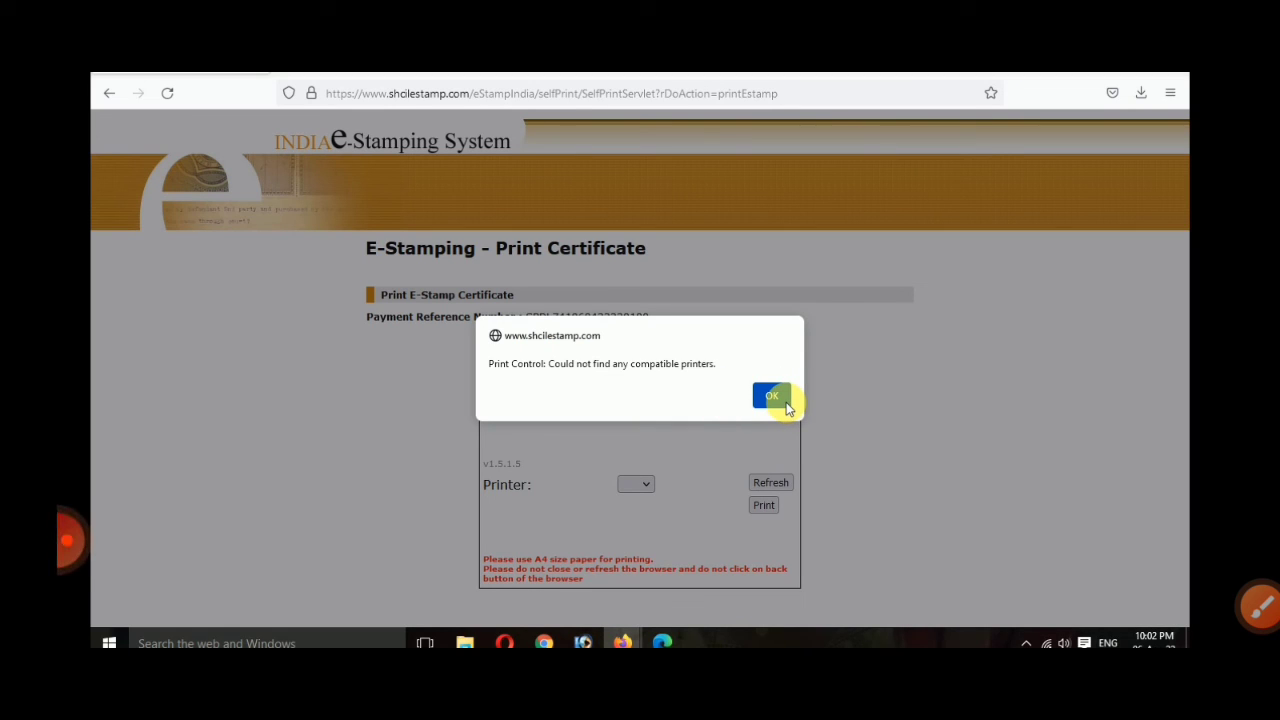
Step: Dismiss the no-compatible-printers warning and check the Printer dropdown
left_click(772, 396)
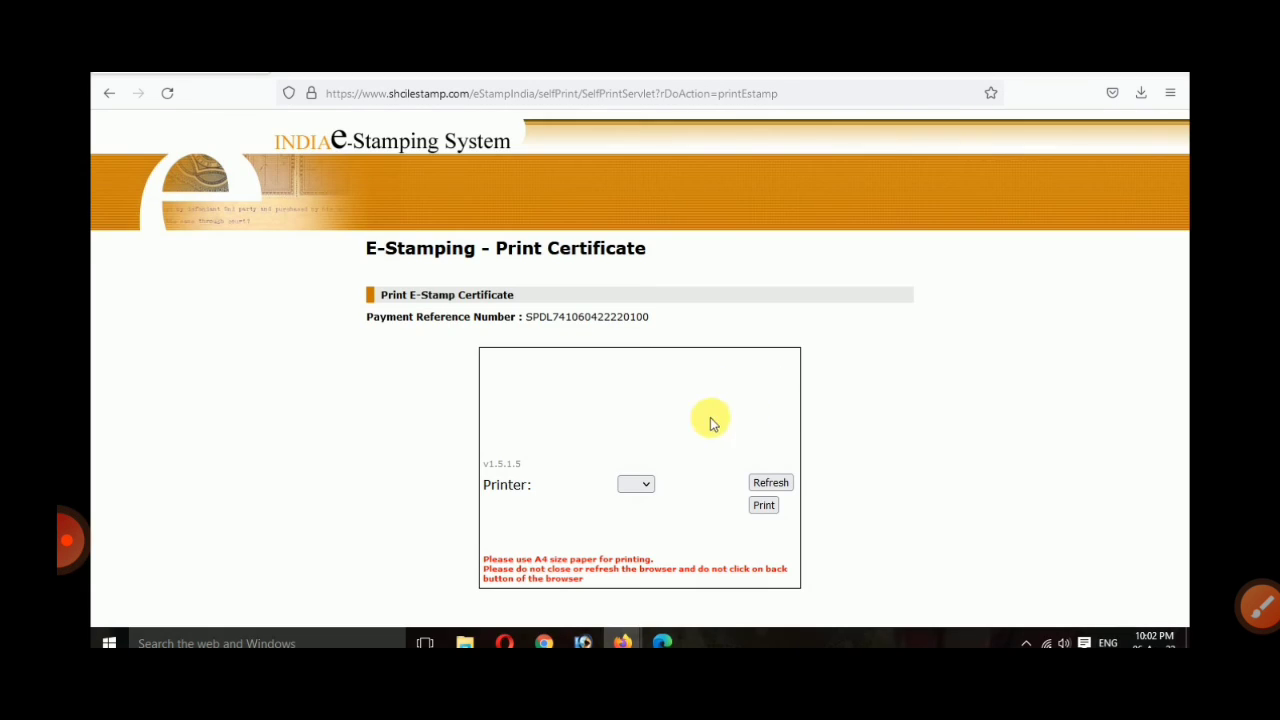
left_click(634, 488)
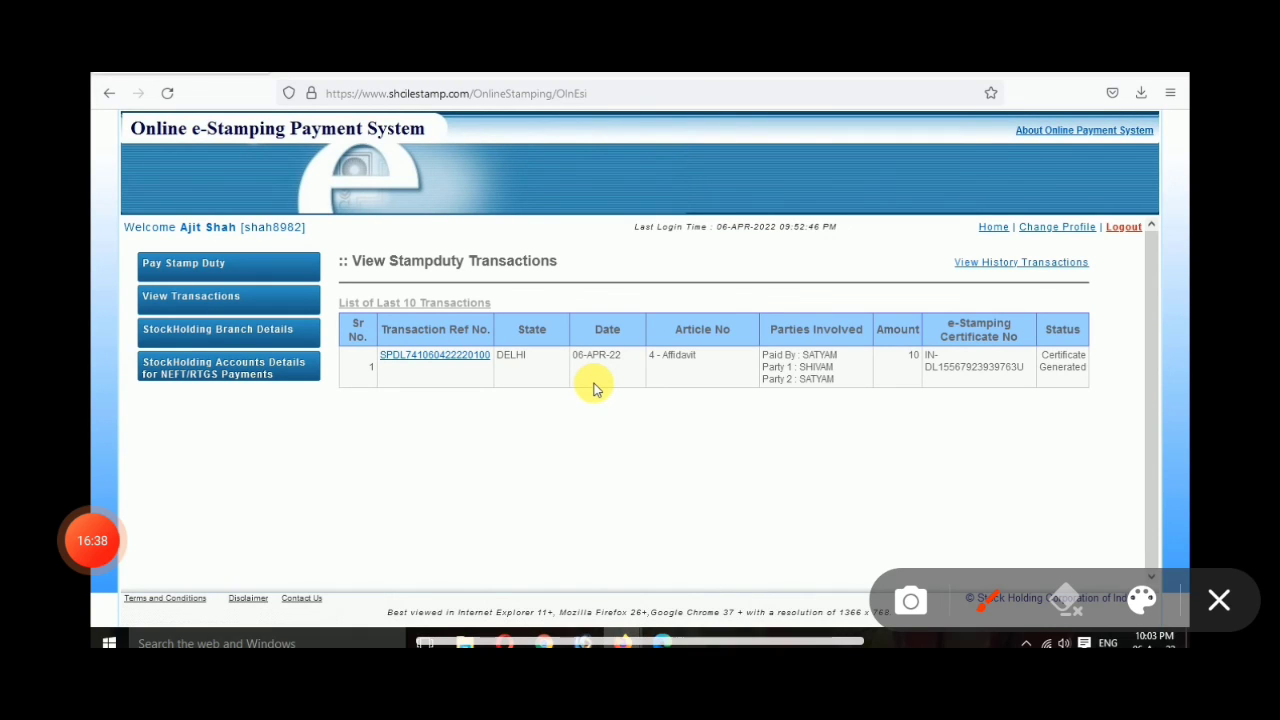
left_click_drag(242, 289, 322, 265)
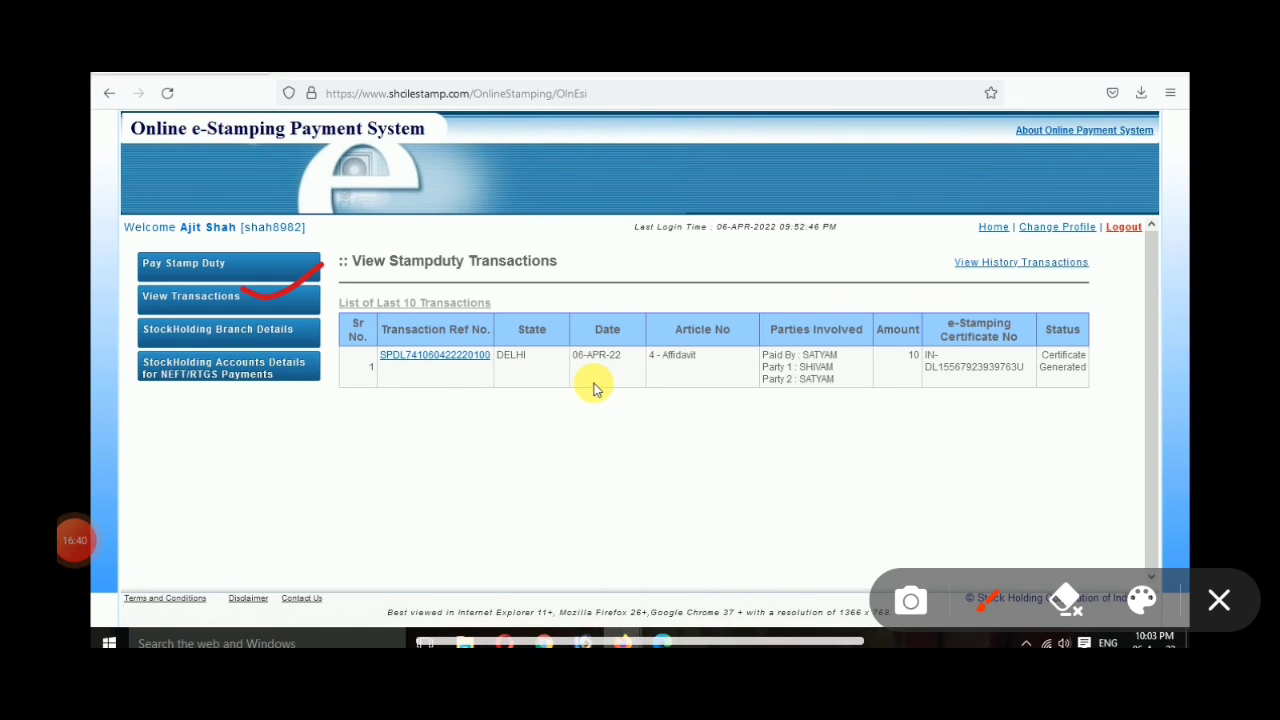